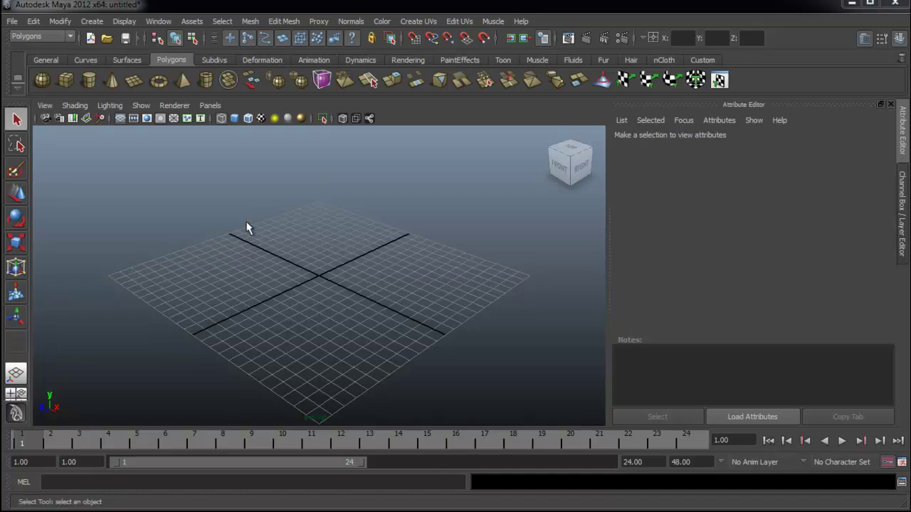
Step: From the Set Project dialog, create a new folder named 'maya' on the Desktop
alt+drag(248, 228, 255, 219)
click(13, 22)
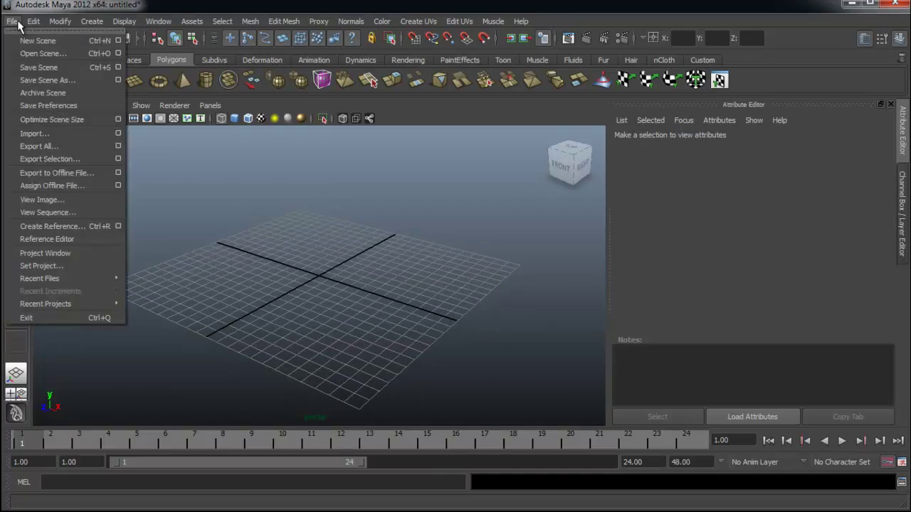
click(98, 264)
drag(395, 42, 514, 46)
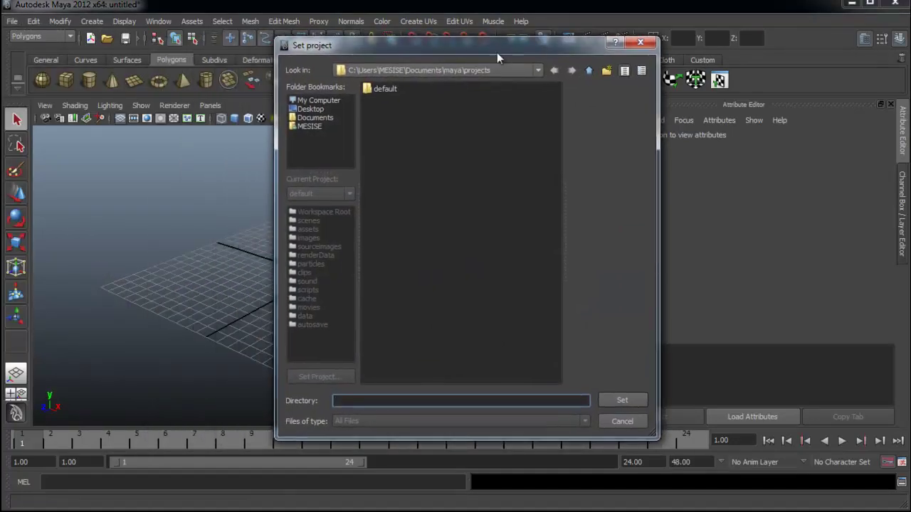
click(304, 109)
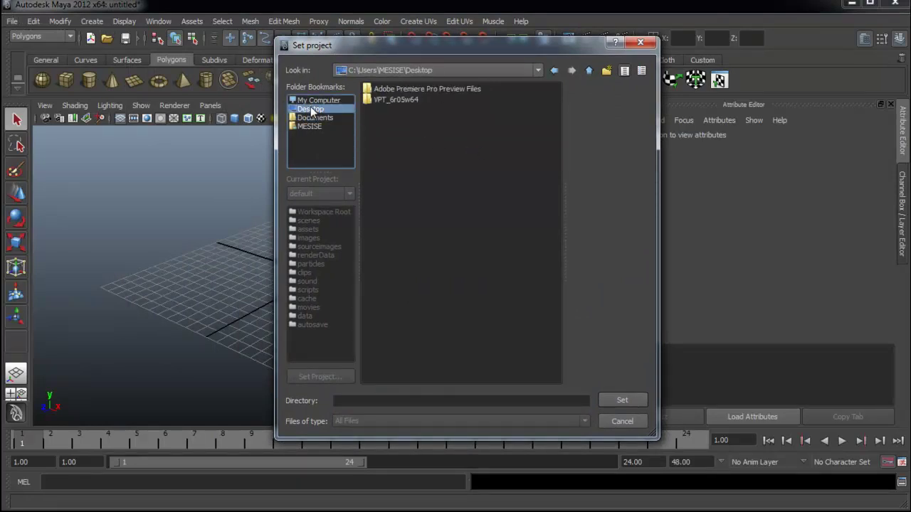
click(606, 72)
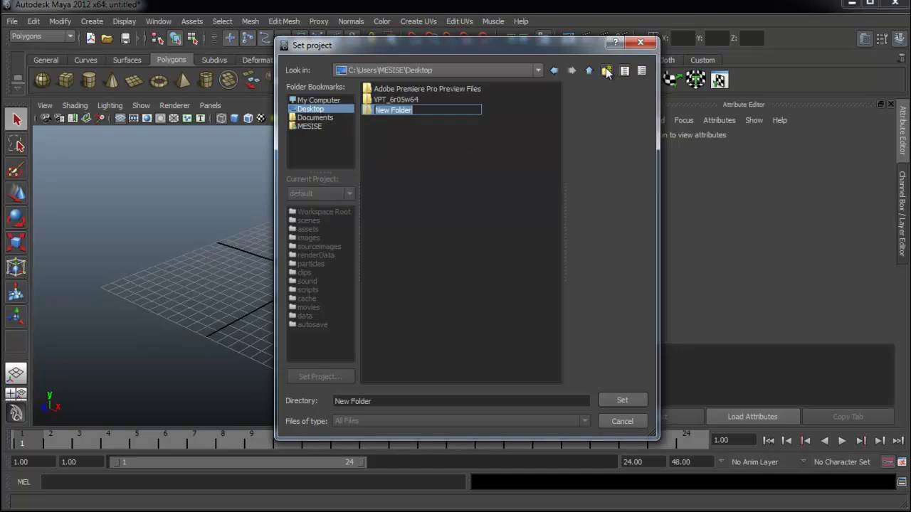
text(maya)
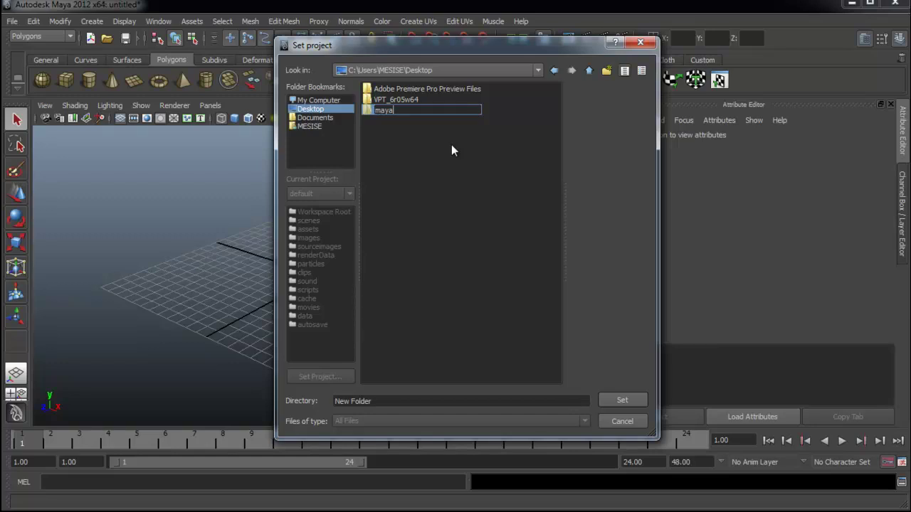
key(Return)
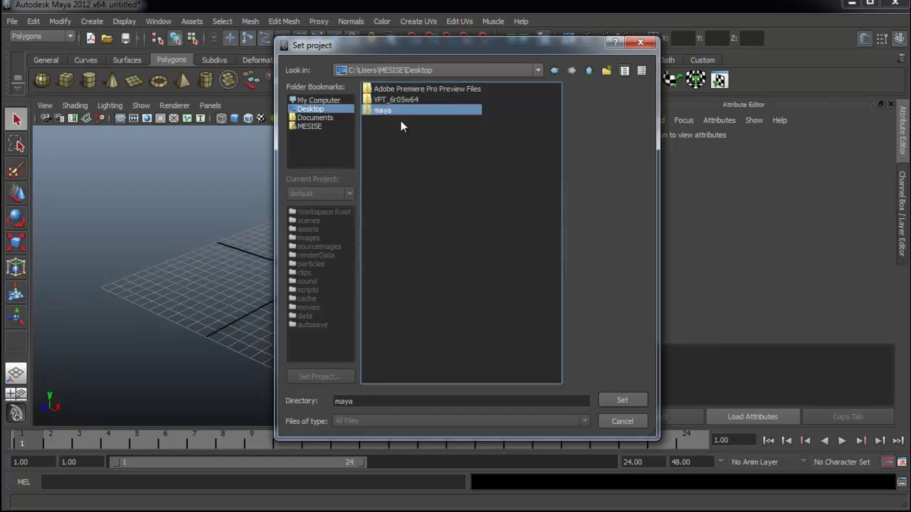
Step: Set the Desktop maya folder as the project and create a default workspace in it
double_click(376, 110)
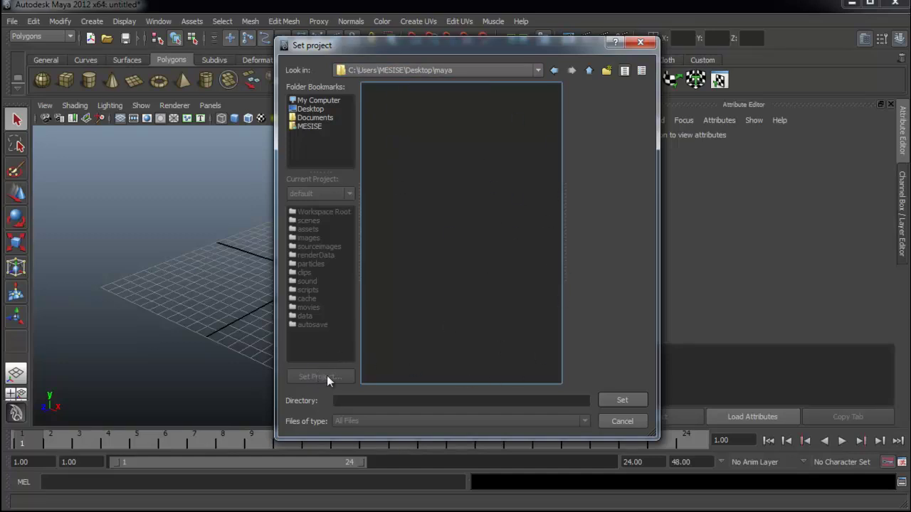
click(625, 401)
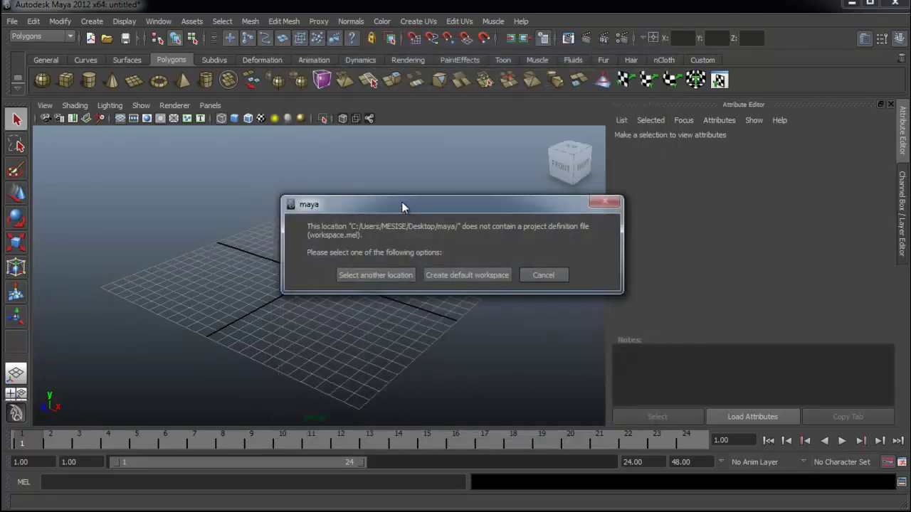
drag(402, 204, 301, 185)
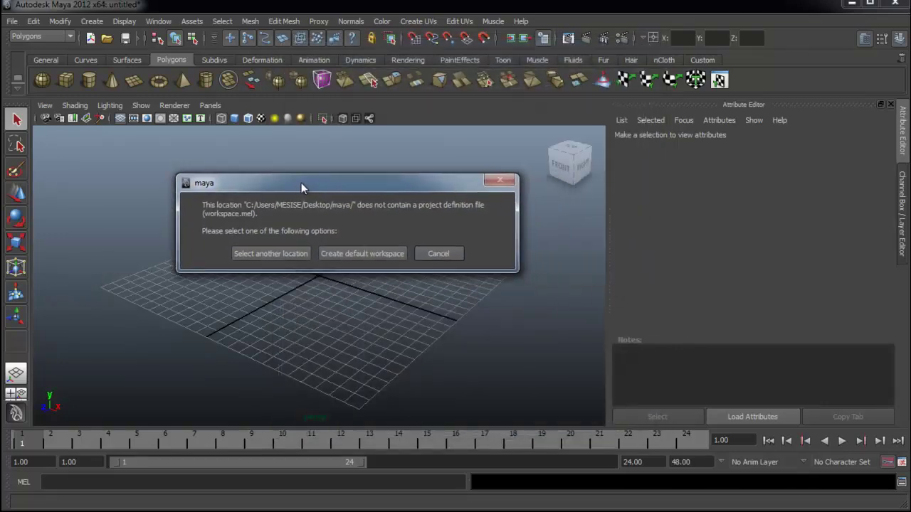
click(361, 255)
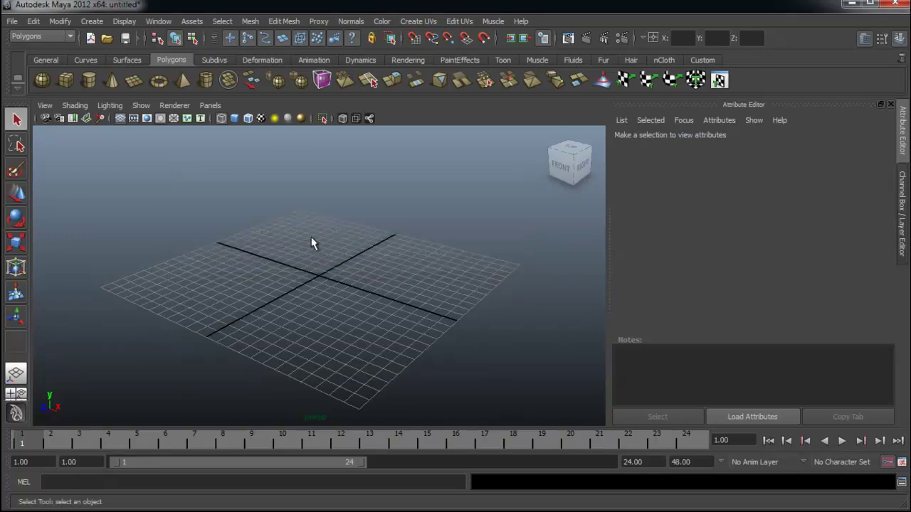
Step: Set the Desktop maya folder as the current project again
click(13, 21)
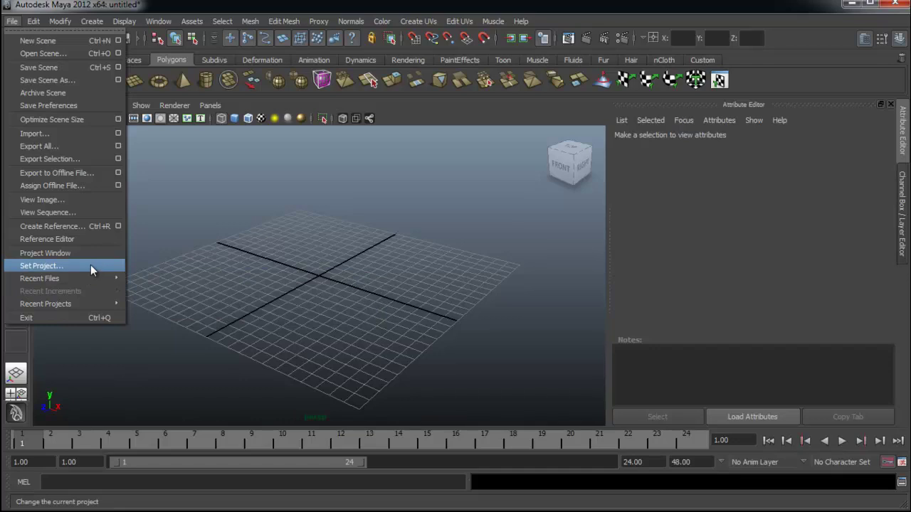
click(91, 265)
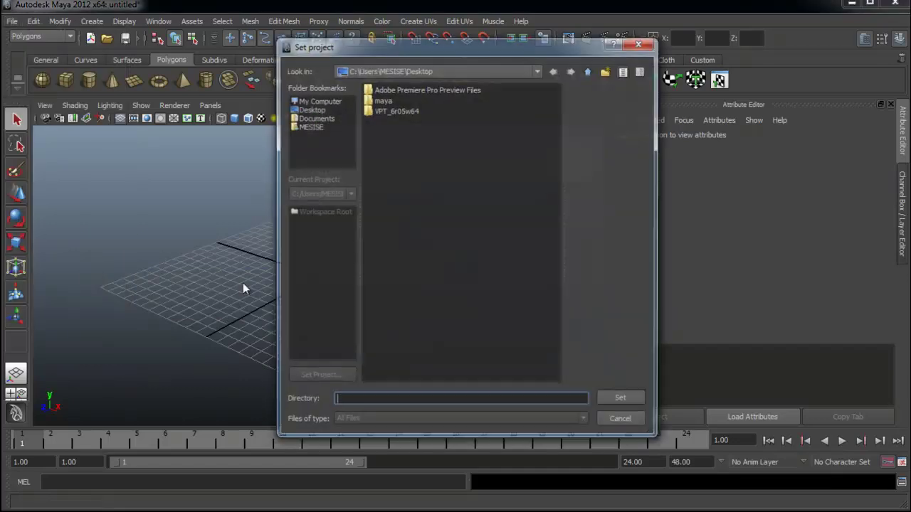
click(379, 100)
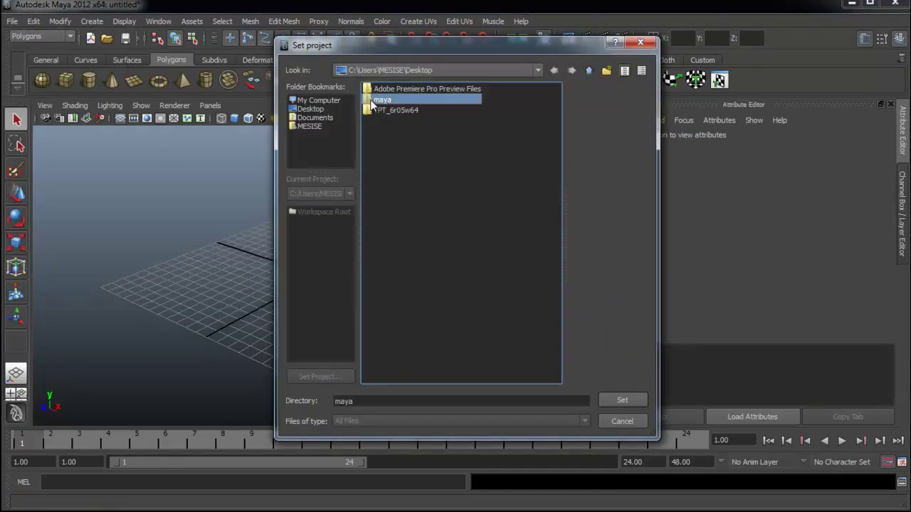
double_click(373, 100)
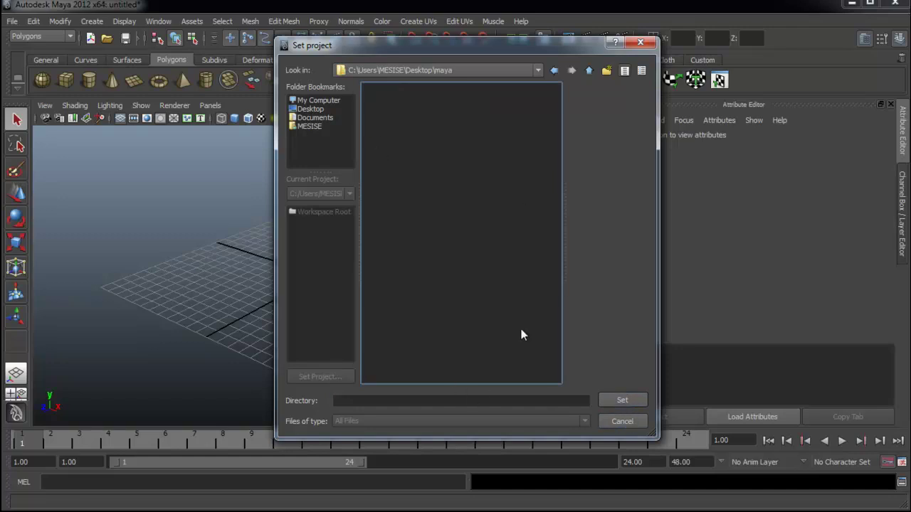
click(606, 403)
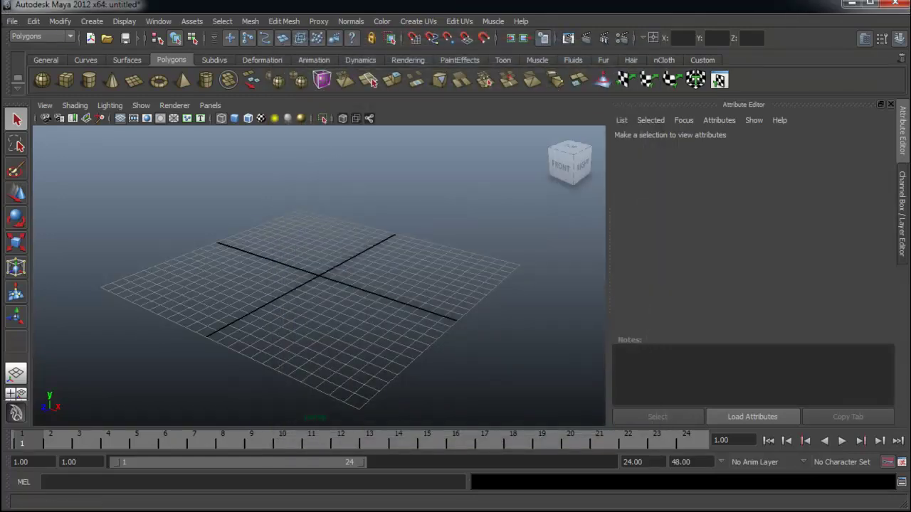
Step: Check that maya is listed in File > Recent Projects
click(12, 21)
mouse_move(45, 304)
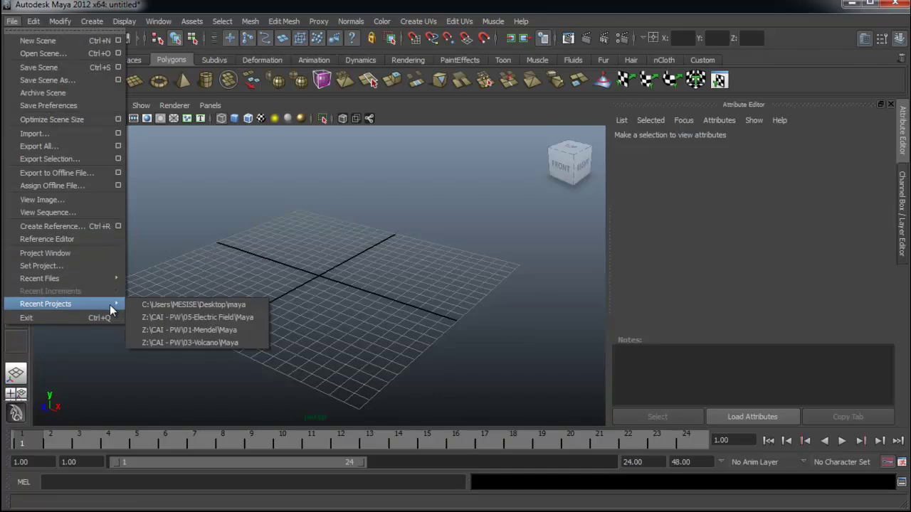
click(103, 255)
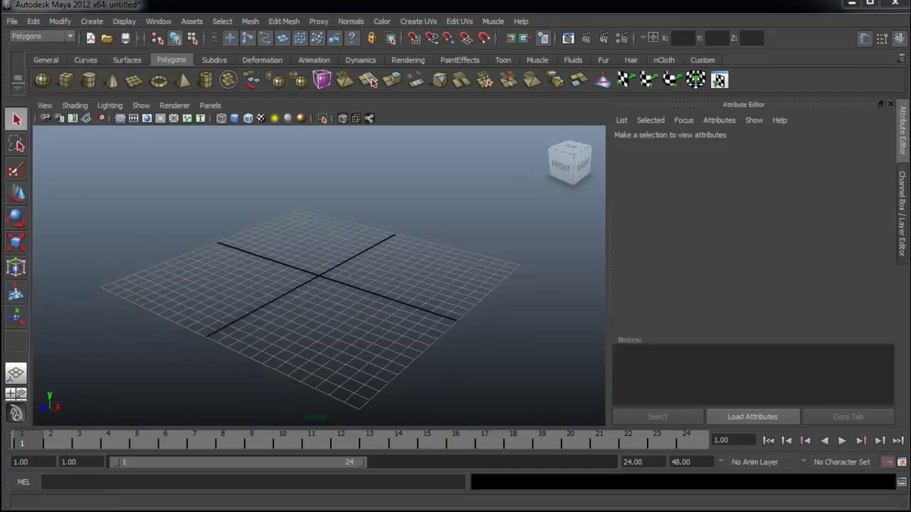
click(12, 22)
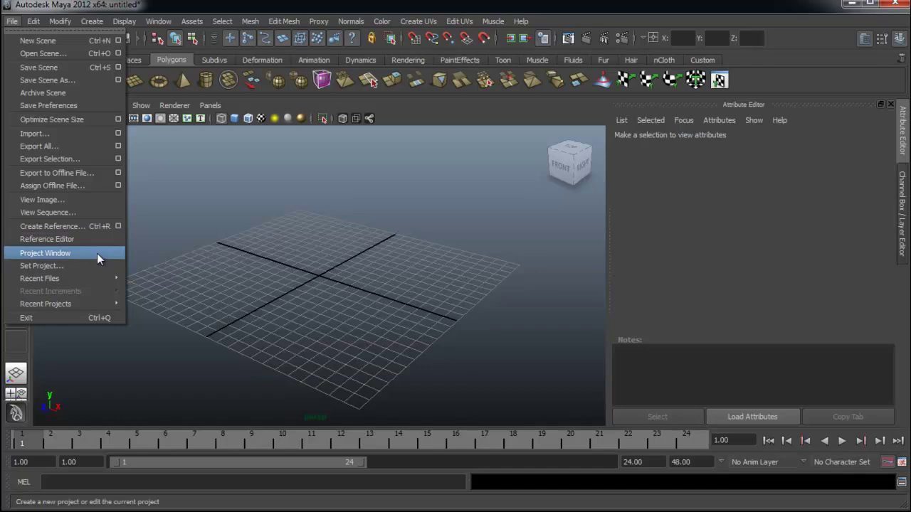
click(97, 254)
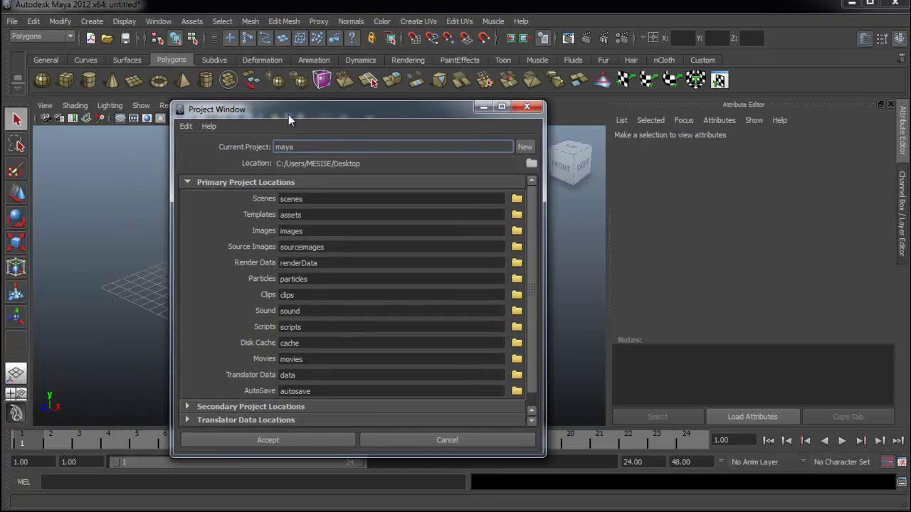
drag(289, 115, 378, 84)
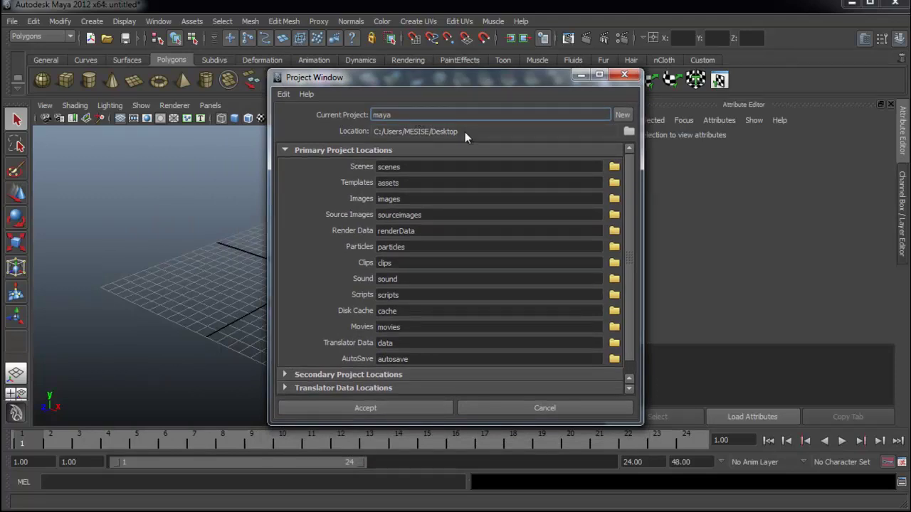
scroll(629, 180, down, 1)
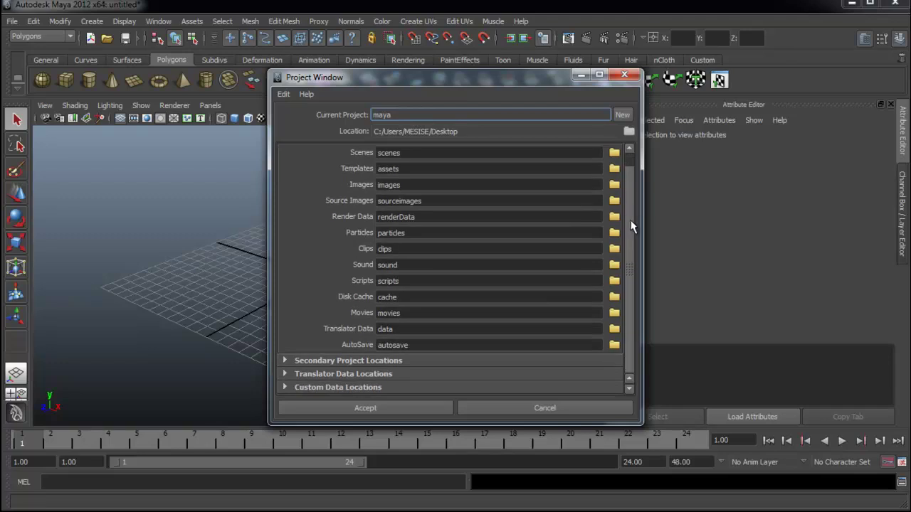
click(385, 407)
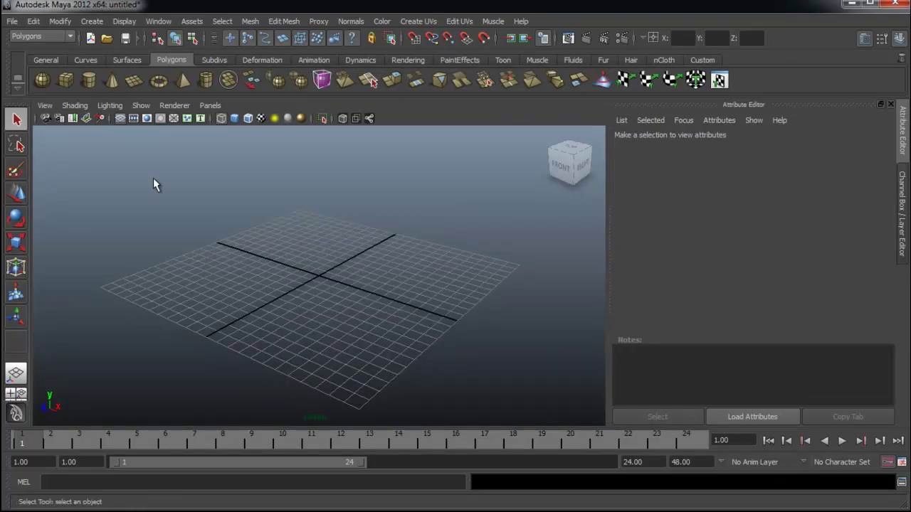
Step: Save the current scene under the name 001 in the project's scenes folder
click(12, 20)
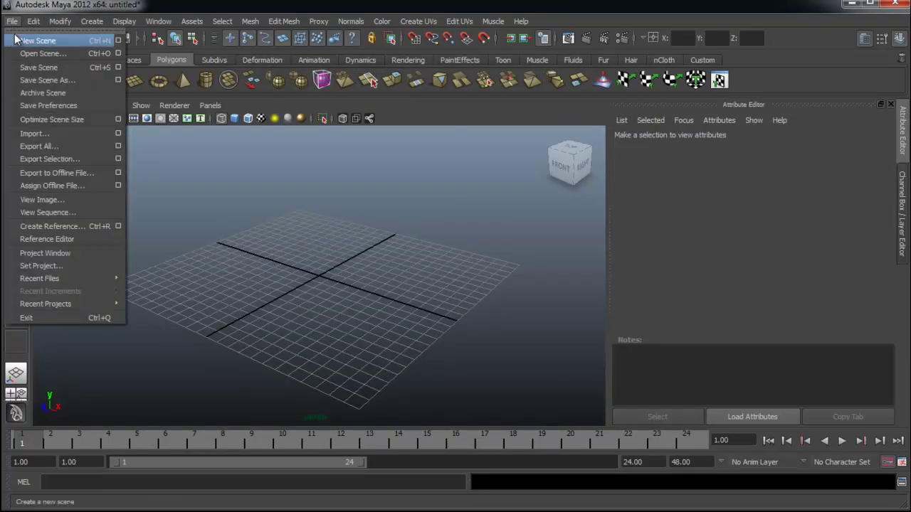
click(66, 71)
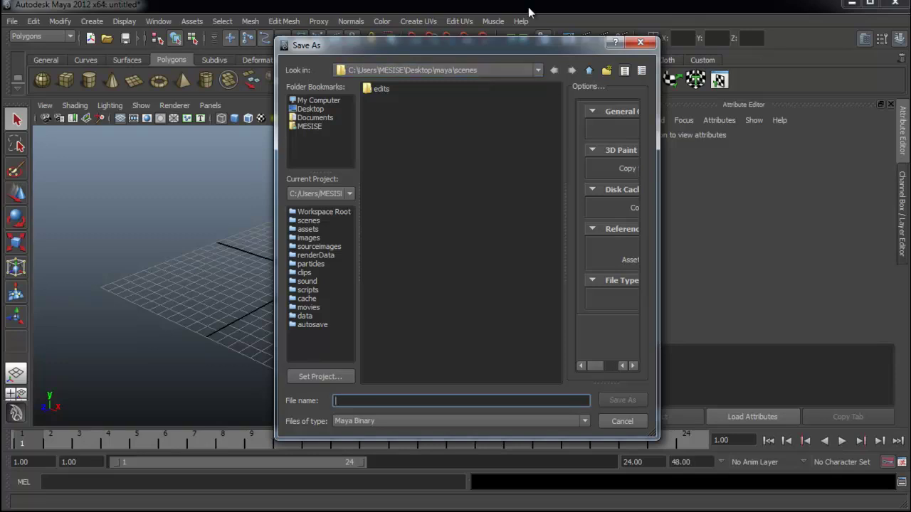
drag(471, 43, 472, 46)
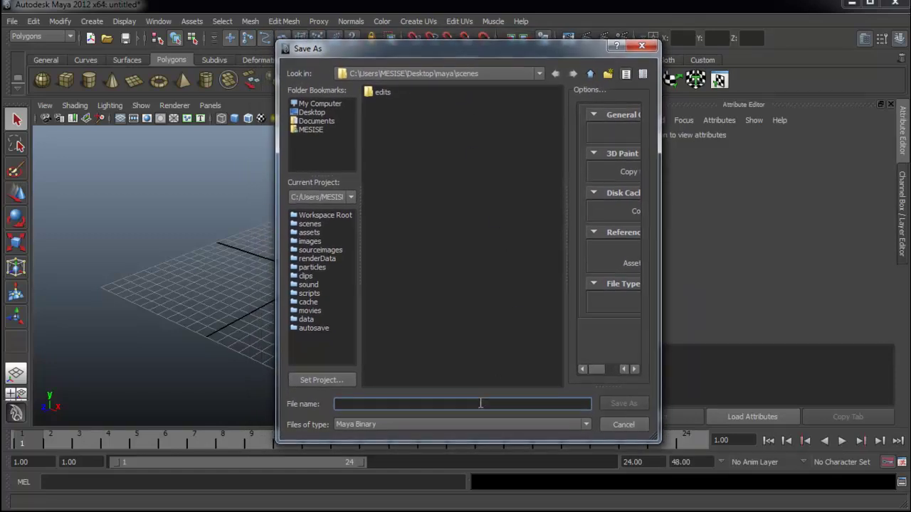
text(001)
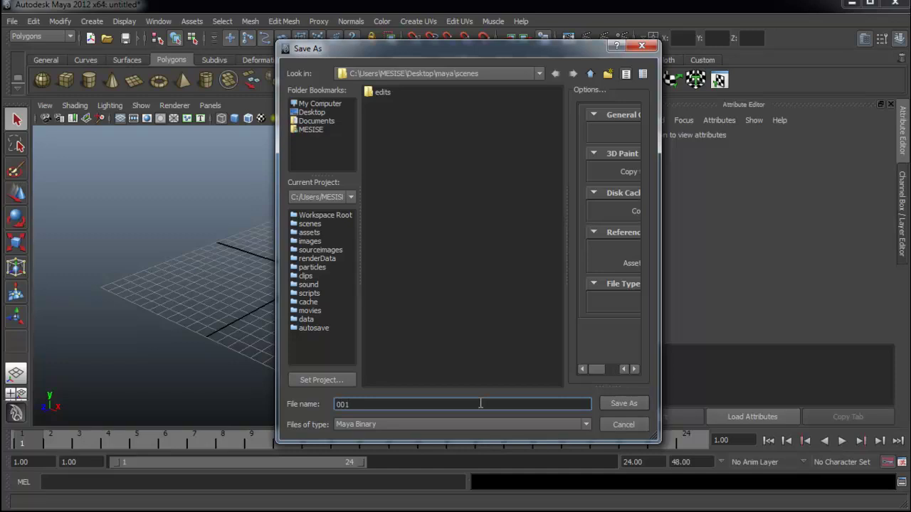
click(623, 404)
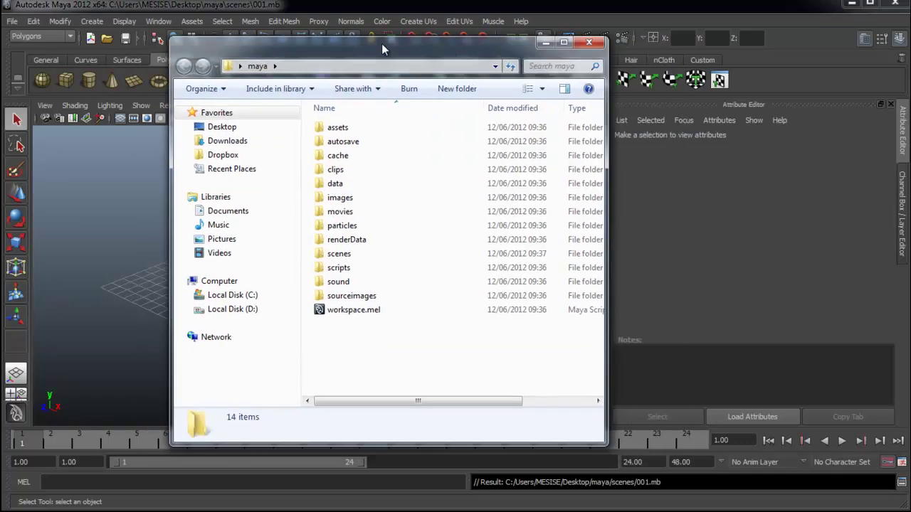
Step: Arrange the maya project window and select its sourceimages, scenes and images folders
drag(381, 43, 340, 44)
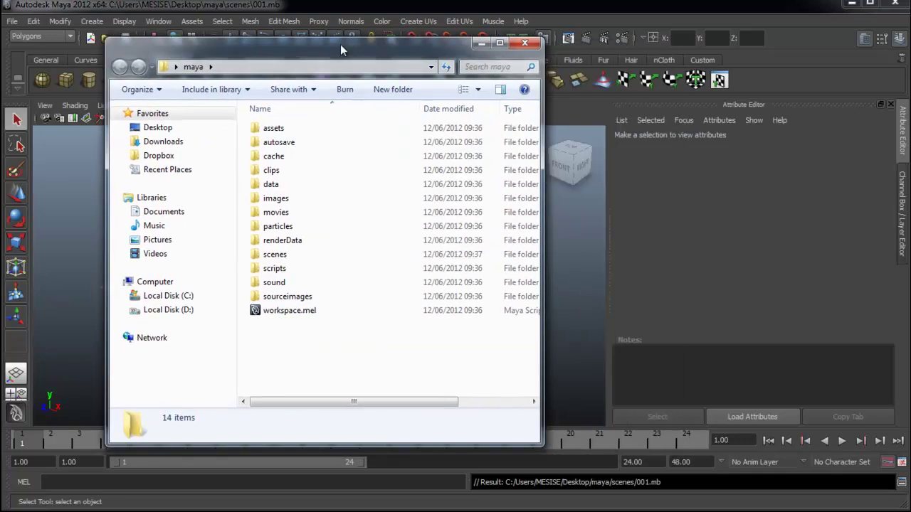
drag(256, 56, 241, 60)
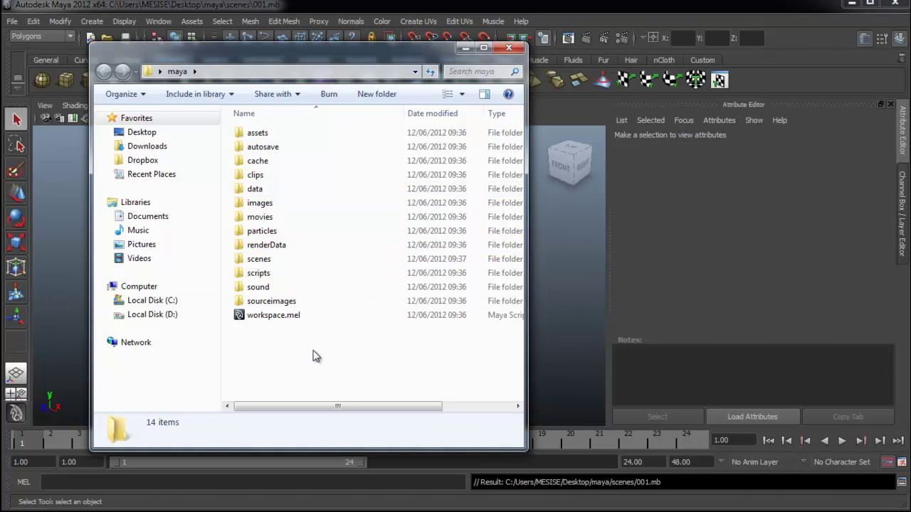
click(288, 305)
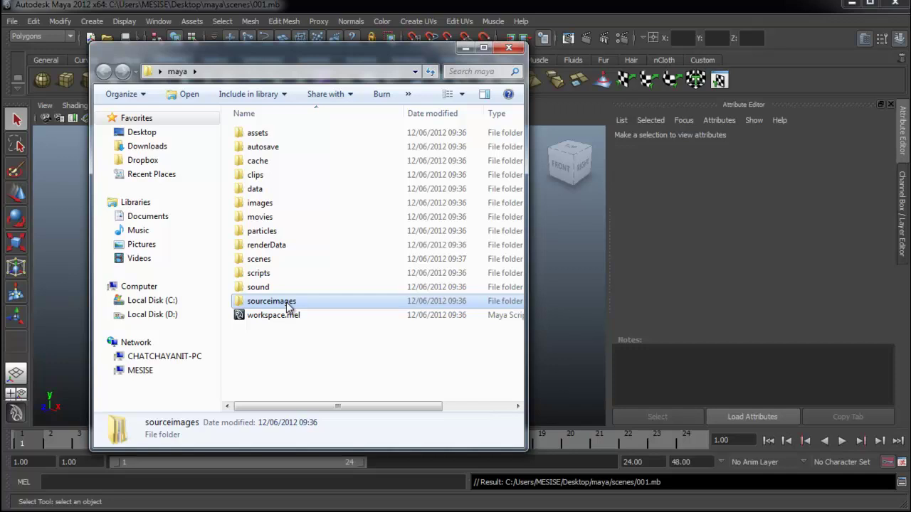
click(274, 262)
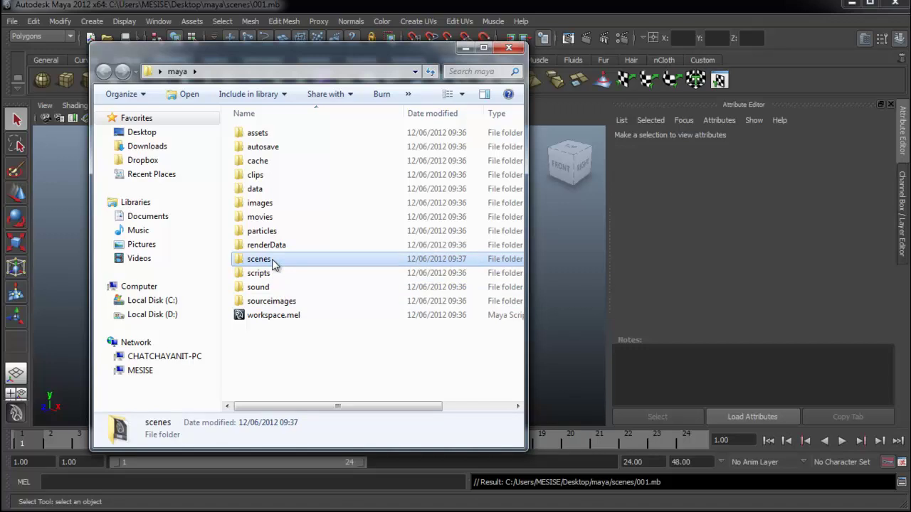
click(276, 205)
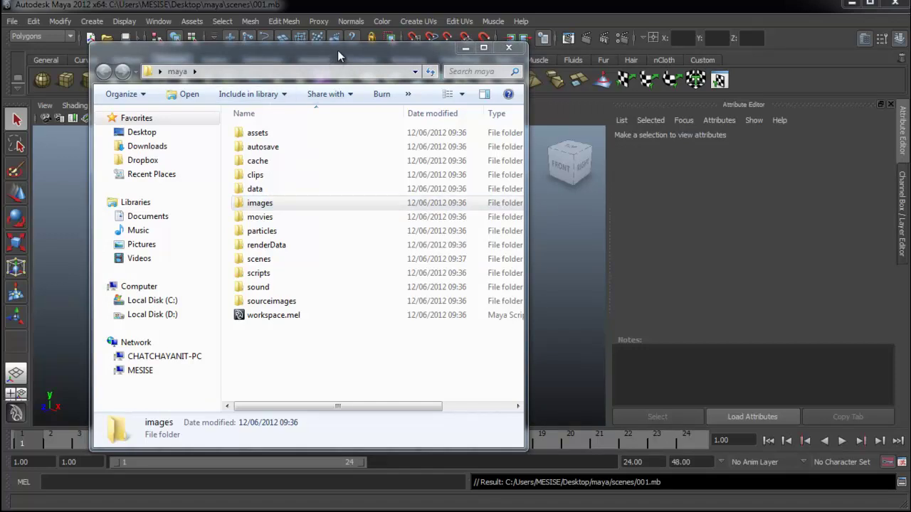
mouse_move(349, 47)
mouse_down()
mouse_move(349, 54)
mouse_move(671, 62)
mouse_up()
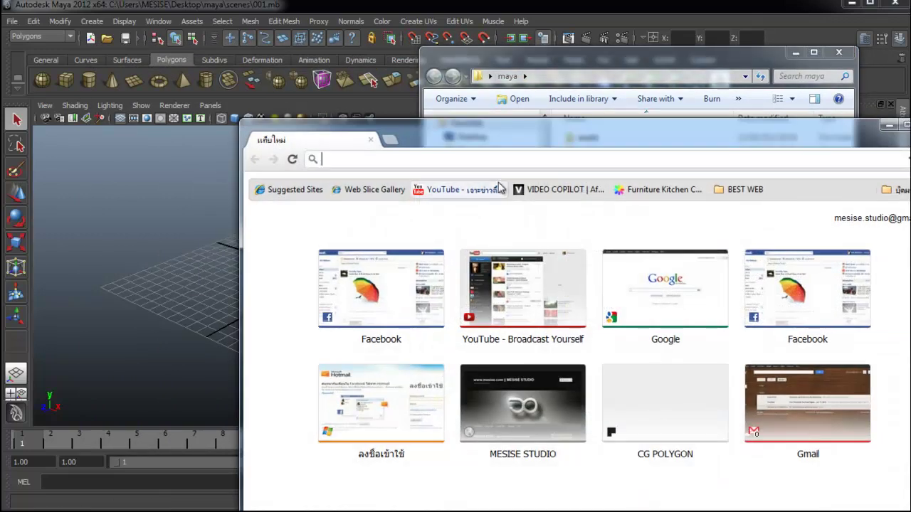
Step: Load cgtextures in Chrome, maximize the window and scroll down the category grid
text(cg)
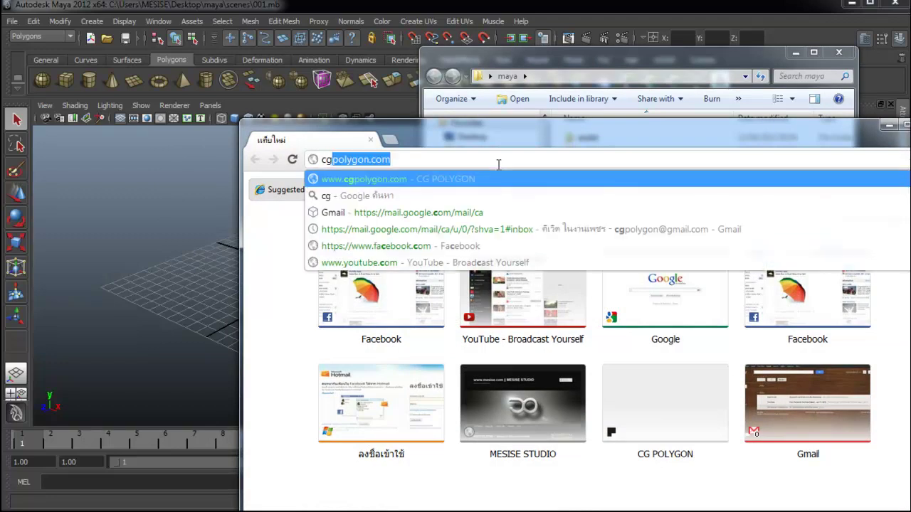
text(tex)
text(ture)
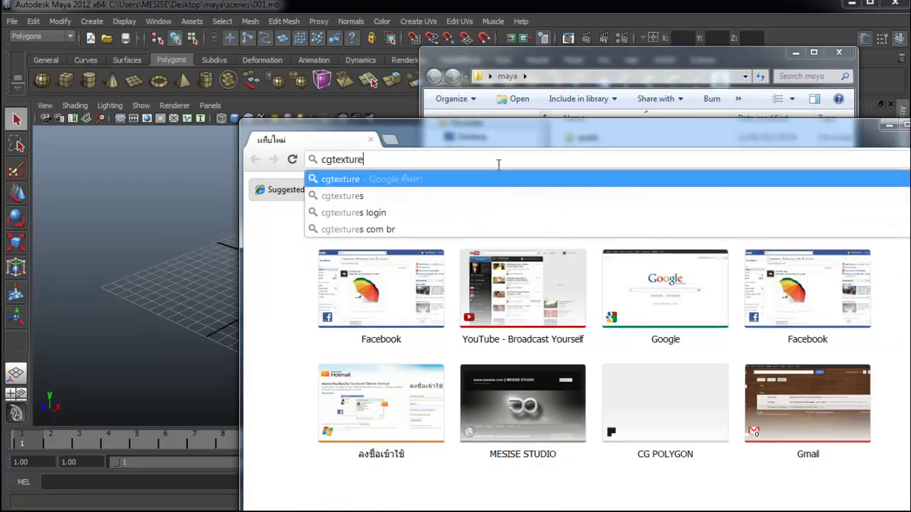
text(s)
key(Return)
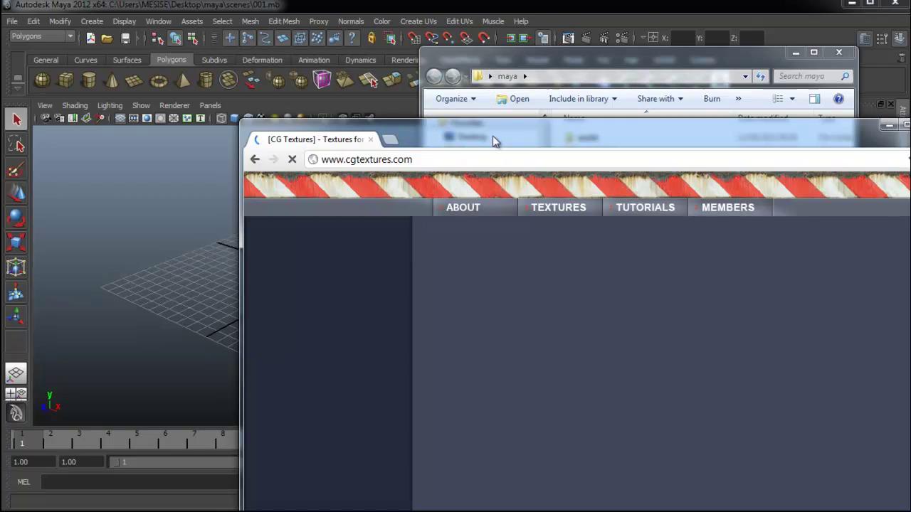
drag(492, 135, 307, 56)
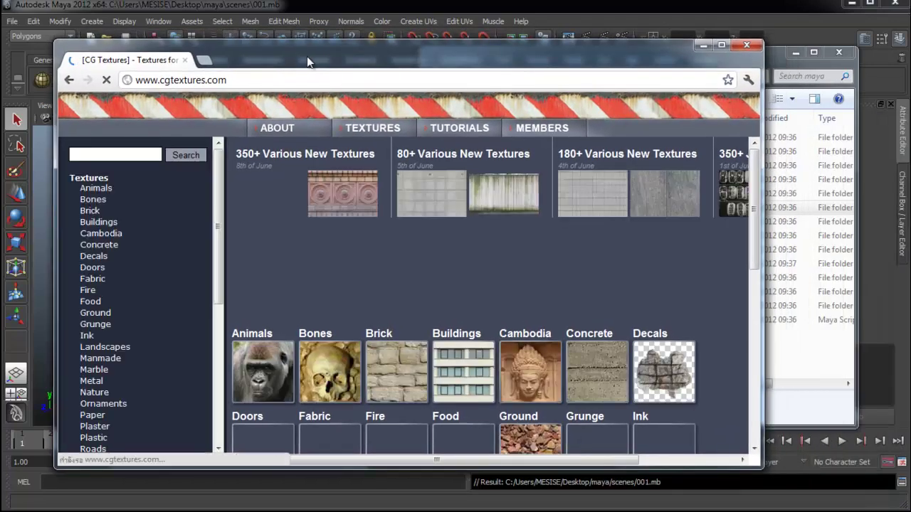
double_click(307, 57)
mouse_move(277, 128)
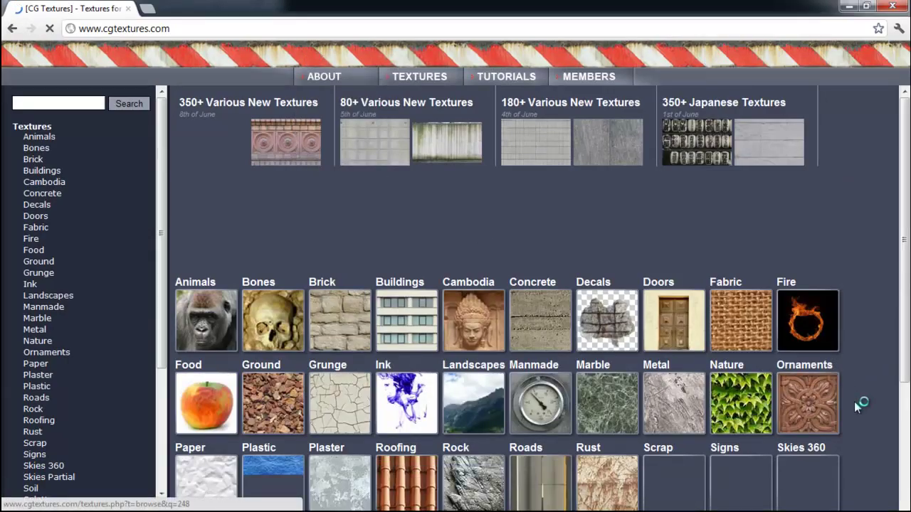
scroll(855, 403, down, 2)
scroll(855, 398, down, 1)
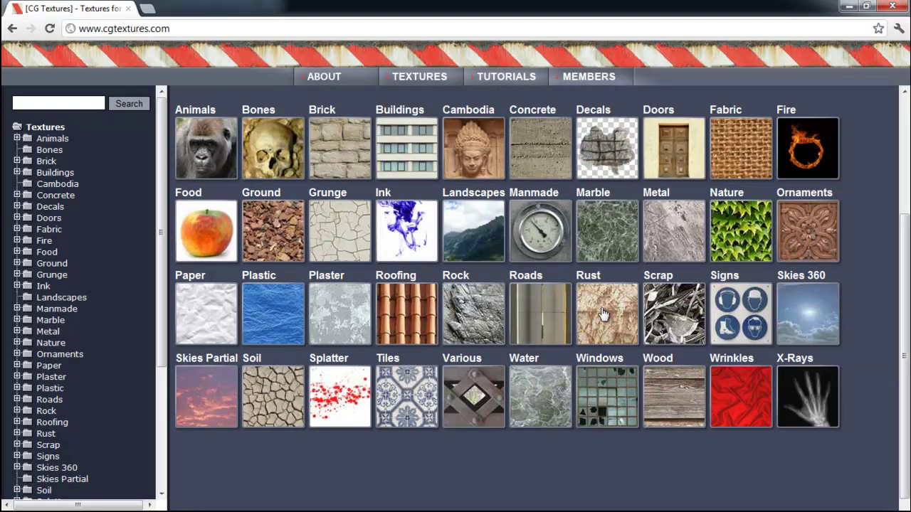
Step: Open the Rock texture category and scroll through its subcategories
click(468, 316)
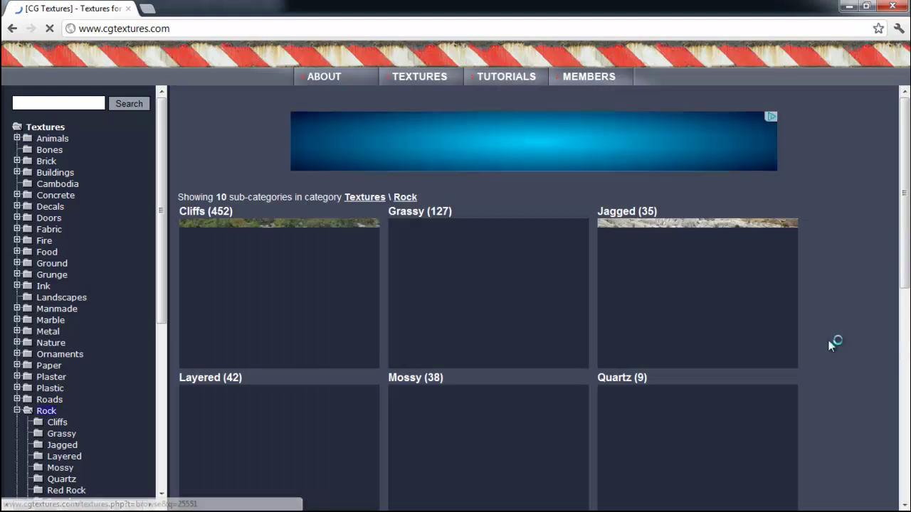
scroll(817, 340, down, 1)
scroll(816, 340, down, 1)
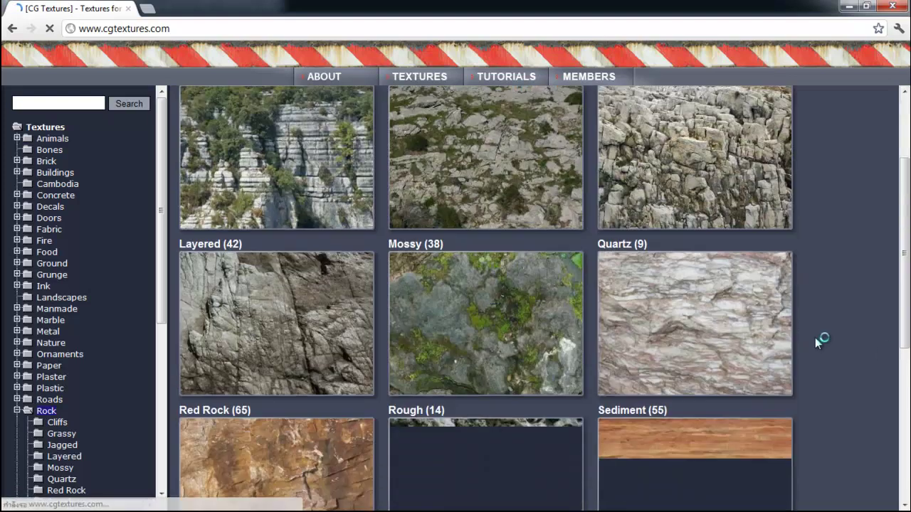
scroll(817, 340, down, 3)
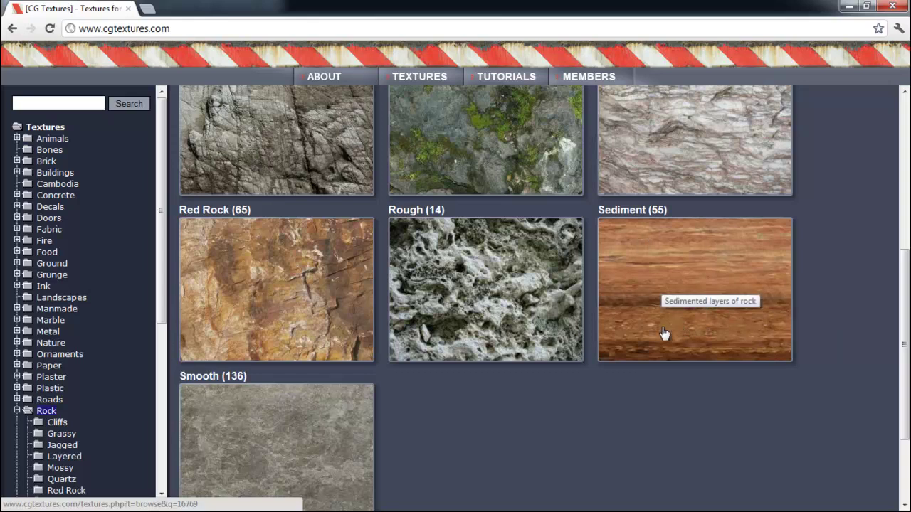
scroll(639, 414, down, 1)
scroll(639, 414, up, 1)
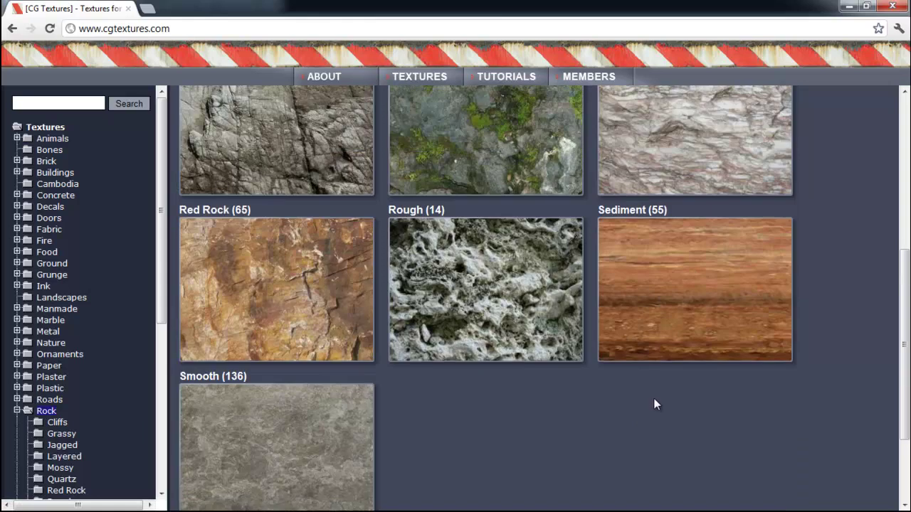
Step: Open the Sediment rock textures and scroll through the results
click(701, 290)
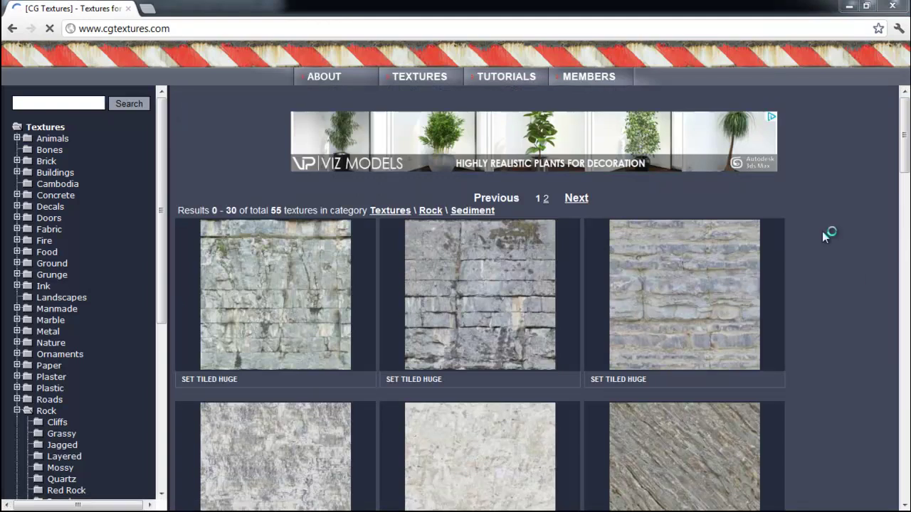
scroll(845, 287, down, 2)
scroll(845, 288, down, 1)
scroll(842, 293, down, 2)
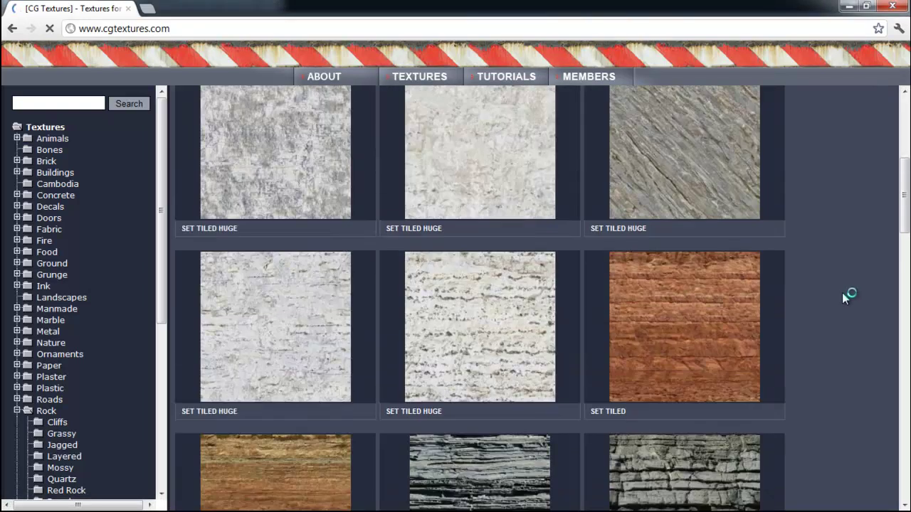
scroll(842, 292, down, 2)
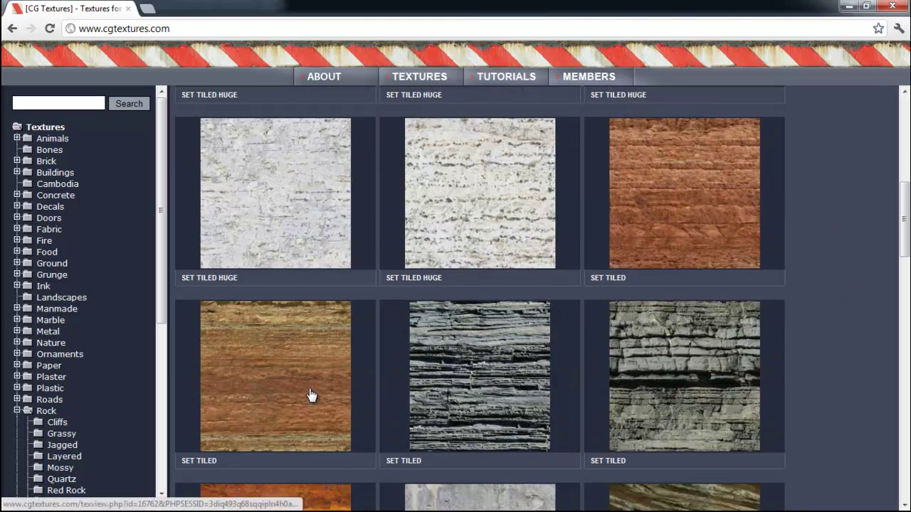
scroll(309, 394, down, 1)
scroll(591, 364, down, 2)
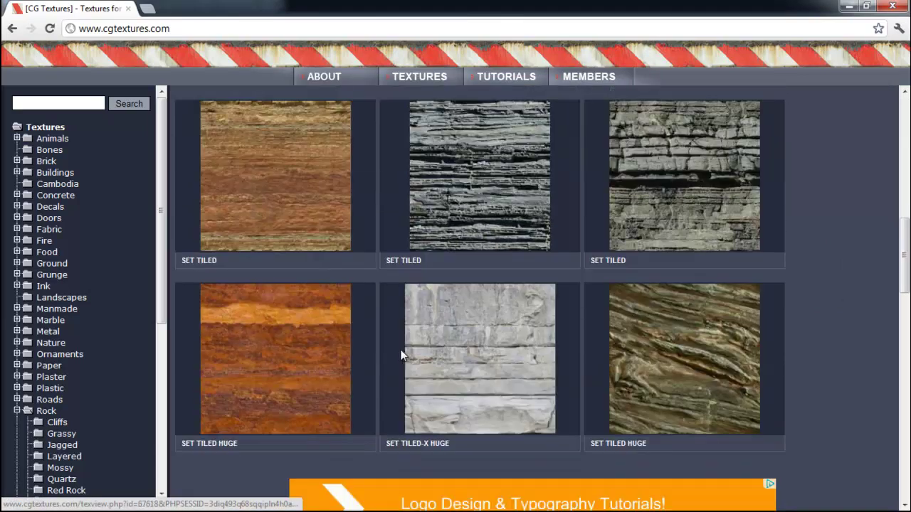
scroll(377, 338, up, 2)
scroll(342, 335, down, 2)
scroll(238, 291, up, 1)
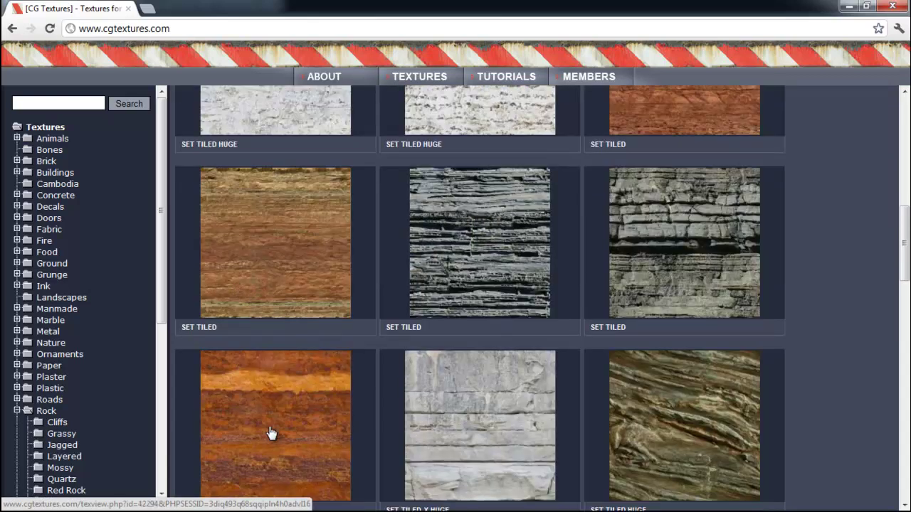
scroll(284, 378, down, 2)
scroll(283, 377, up, 2)
Step: Open the brown RockSediment0013 texture in a new tab and choose to save the image
click(282, 266)
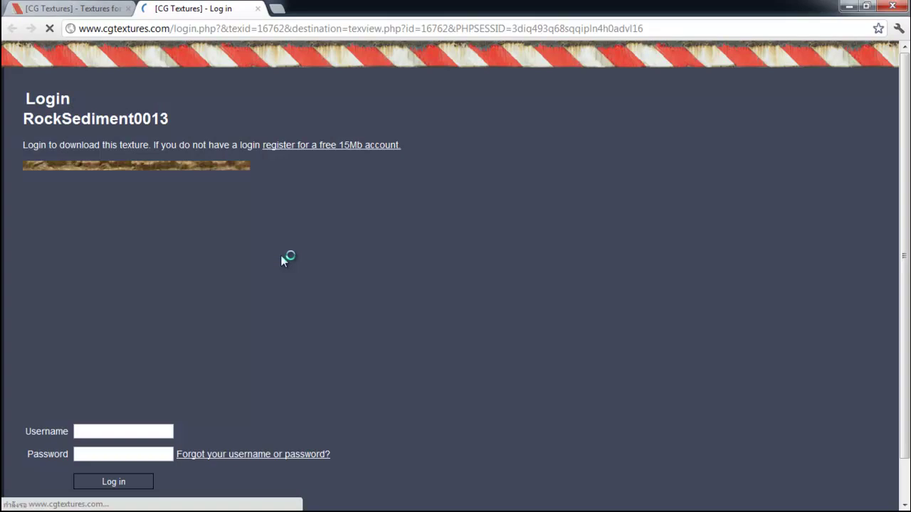
scroll(239, 298, down, 1)
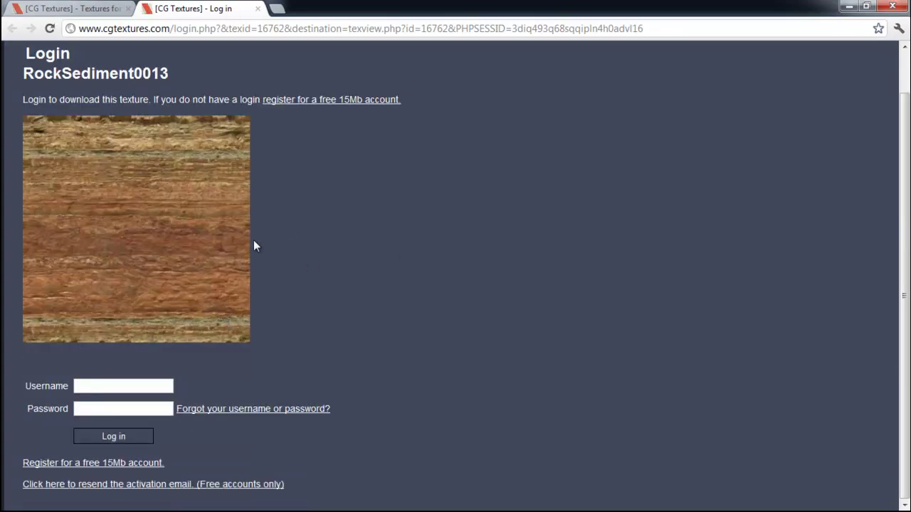
right_click(186, 201)
click(213, 206)
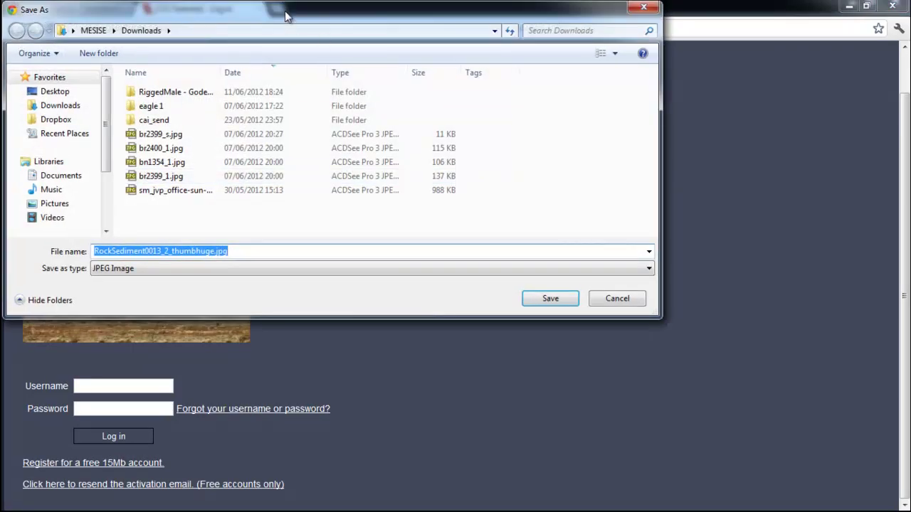
Step: Save it as RockSediment0013_2_thumbhuge.jpg in Desktop > maya > sourceimages
drag(289, 20, 412, 146)
click(178, 233)
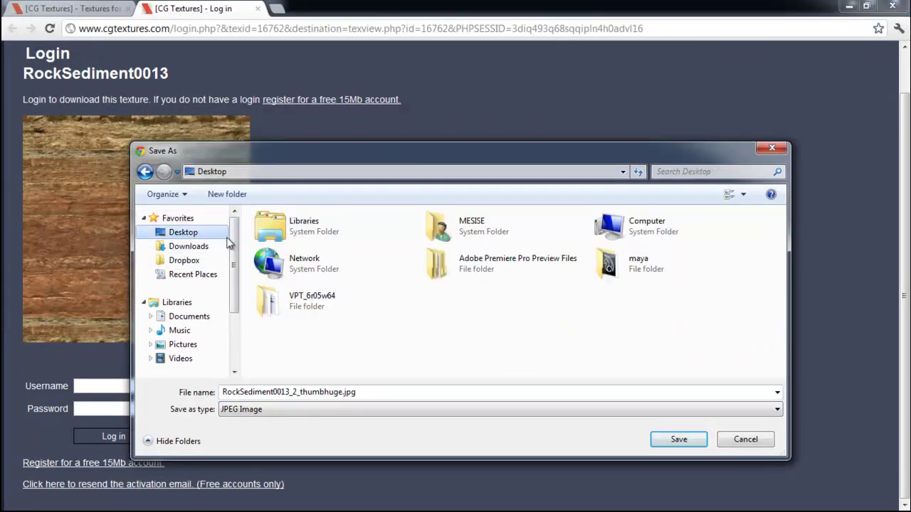
click(639, 273)
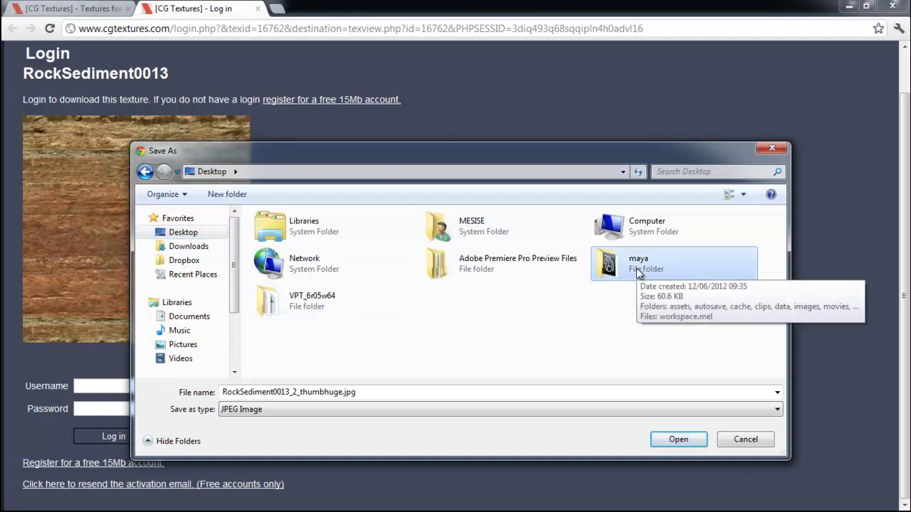
double_click(638, 273)
scroll(278, 306, down, 1)
click(305, 370)
double_click(305, 370)
click(352, 392)
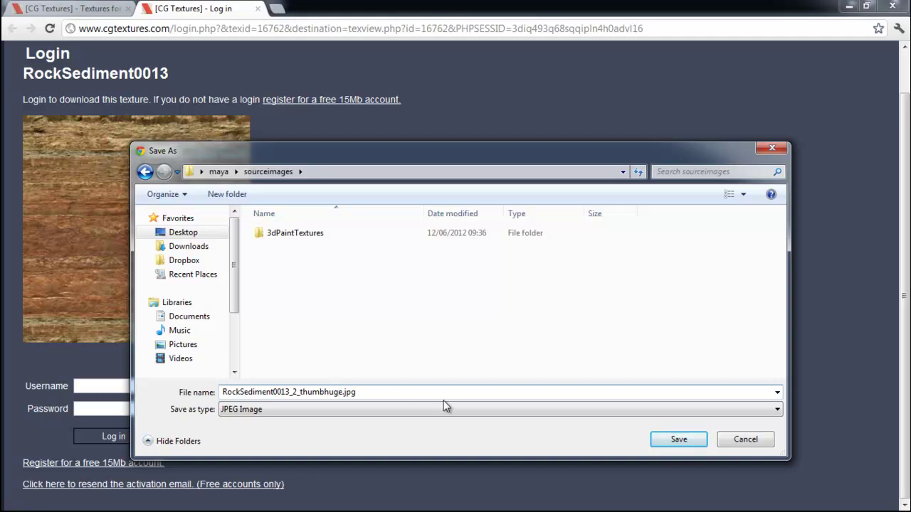
click(686, 441)
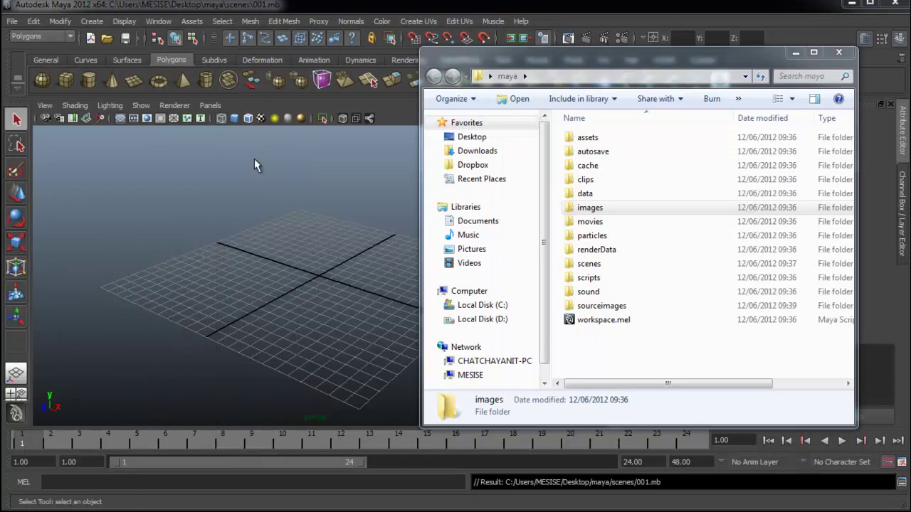
click(310, 247)
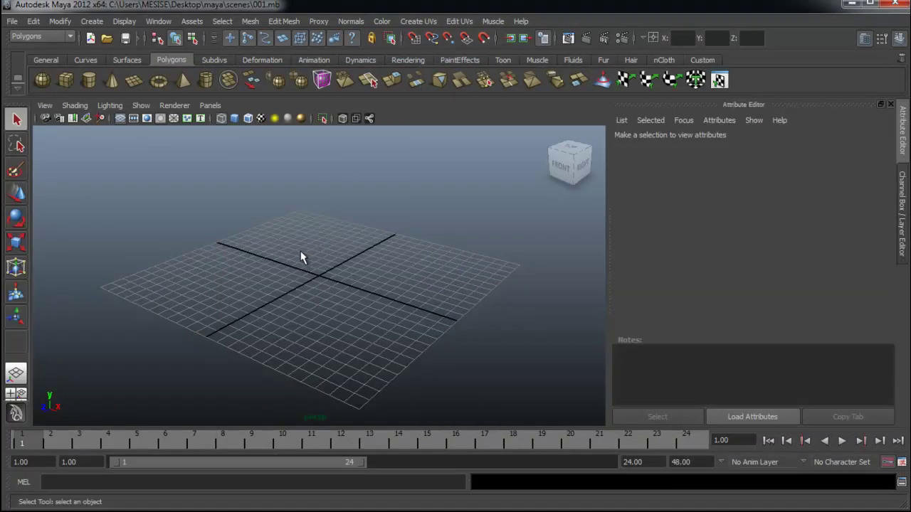
alt+drag(308, 255, 311, 256)
alt+right_drag(311, 256, 417, 275)
mouse_move(417, 275)
alt+mouse_down()
mouse_move(327, 250)
mouse_move(337, 281)
alt+mouse_up()
click(66, 79)
key(r)
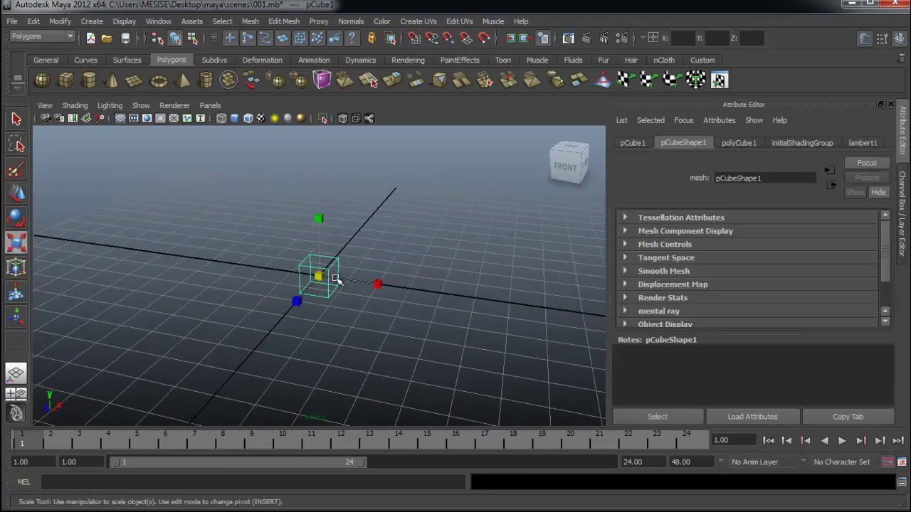
key(5)
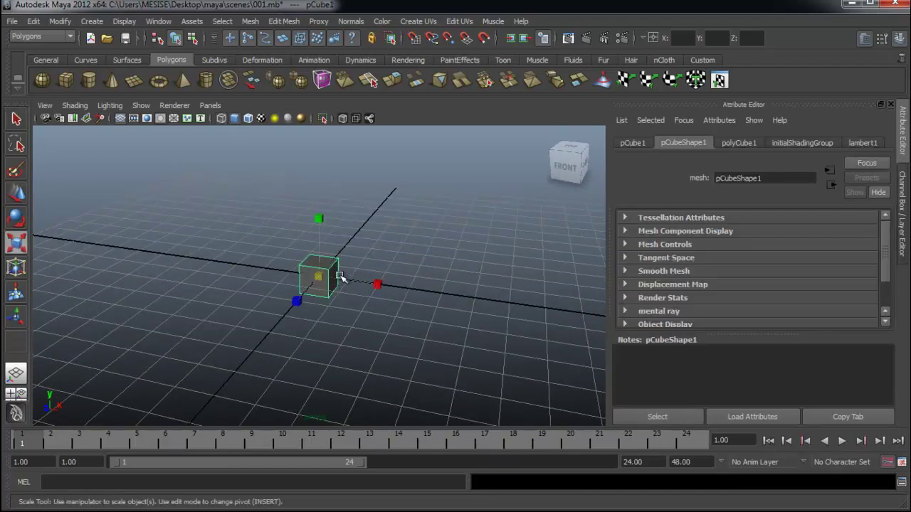
mouse_move(320, 274)
mouse_down()
mouse_move(406, 278)
mouse_move(294, 284)
mouse_move(333, 308)
mouse_up()
alt+right_drag(333, 308, 376, 321)
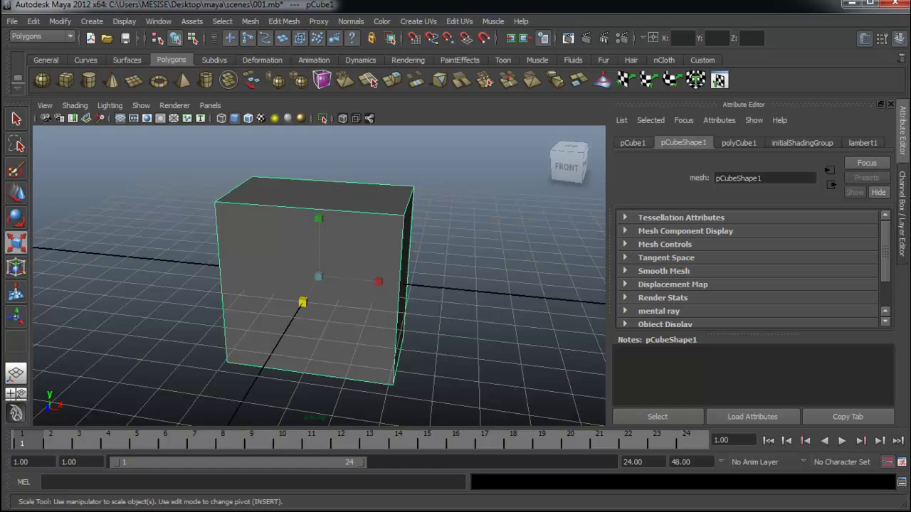
click(535, 299)
click(400, 260)
click(485, 254)
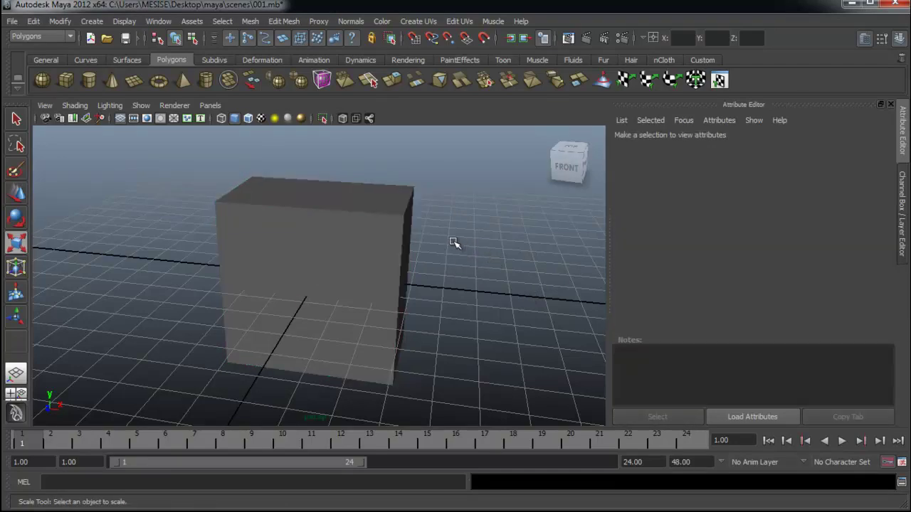
Step: Open the Hypershade and place it, enlarged, on the right beside the viewport
click(158, 21)
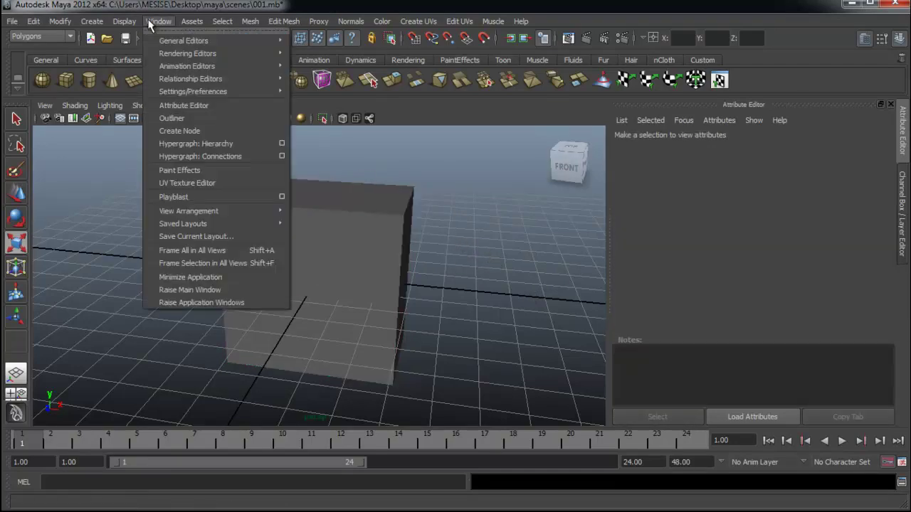
mouse_move(188, 53)
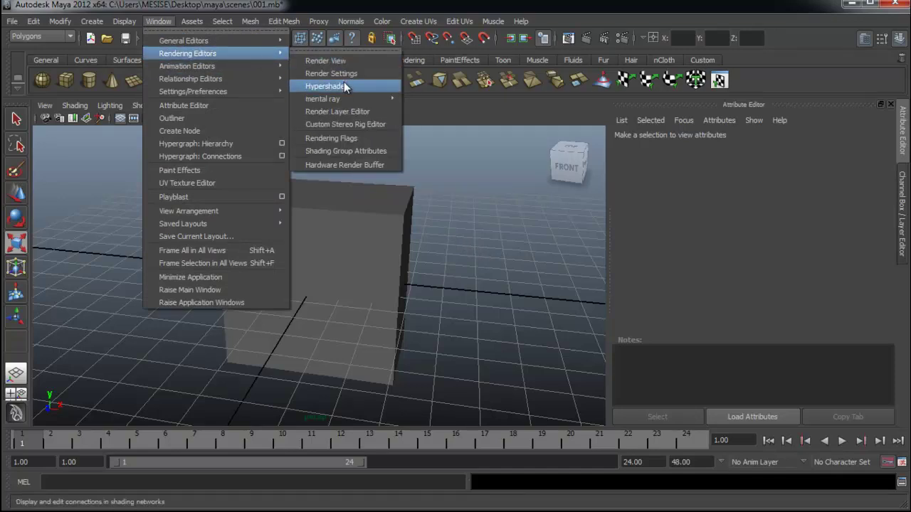
click(344, 82)
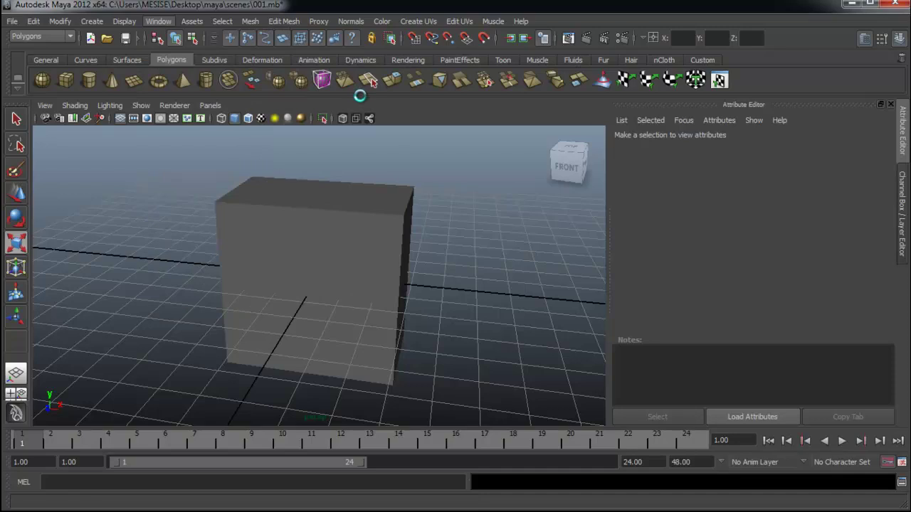
mouse_move(195, 177)
mouse_down()
mouse_move(612, 167)
mouse_move(561, 143)
mouse_up()
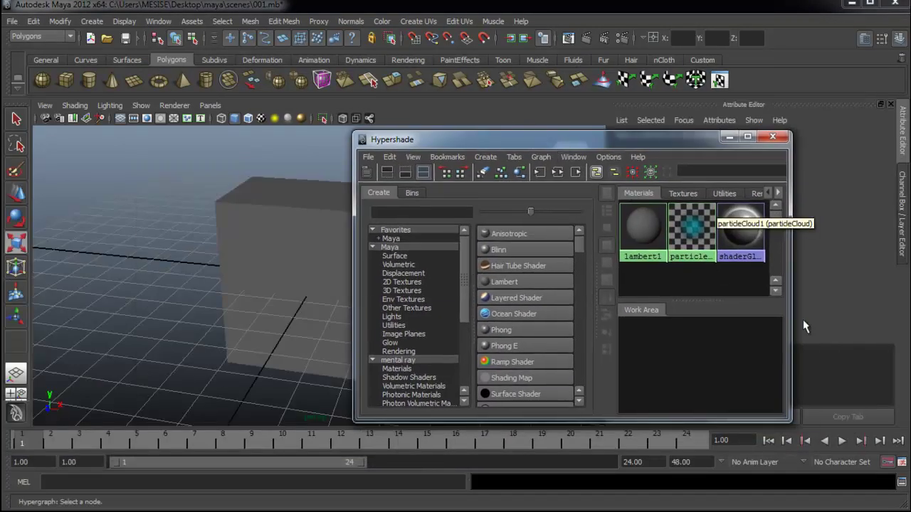
drag(790, 317, 909, 317)
mouse_move(612, 144)
mouse_down()
mouse_move(576, 205)
mouse_move(601, 74)
mouse_move(601, 83)
mouse_up()
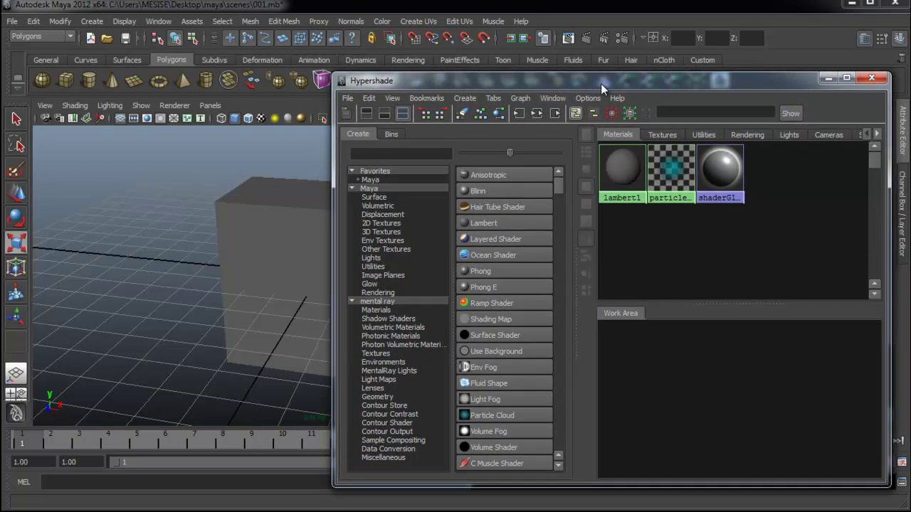
Step: Create a new Lambert material, lambert2, and assign it to the cube
click(493, 222)
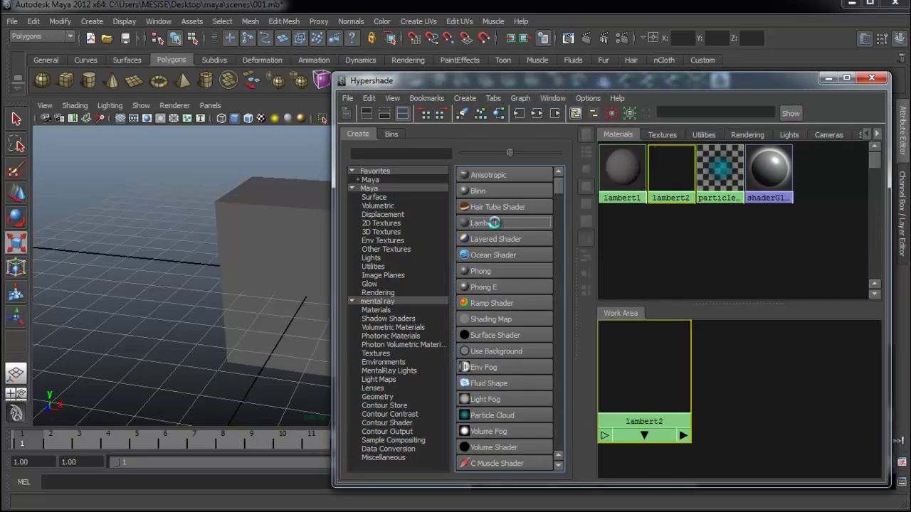
drag(654, 372, 807, 396)
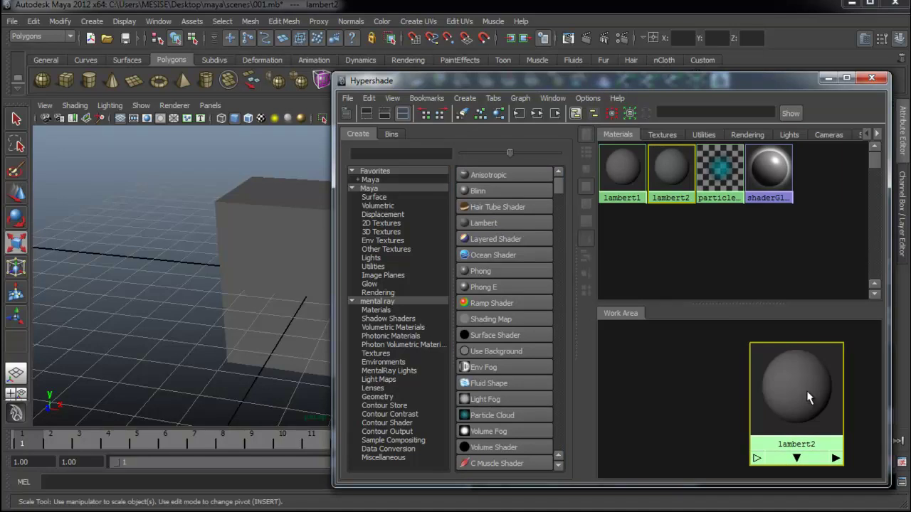
drag(808, 397, 815, 377)
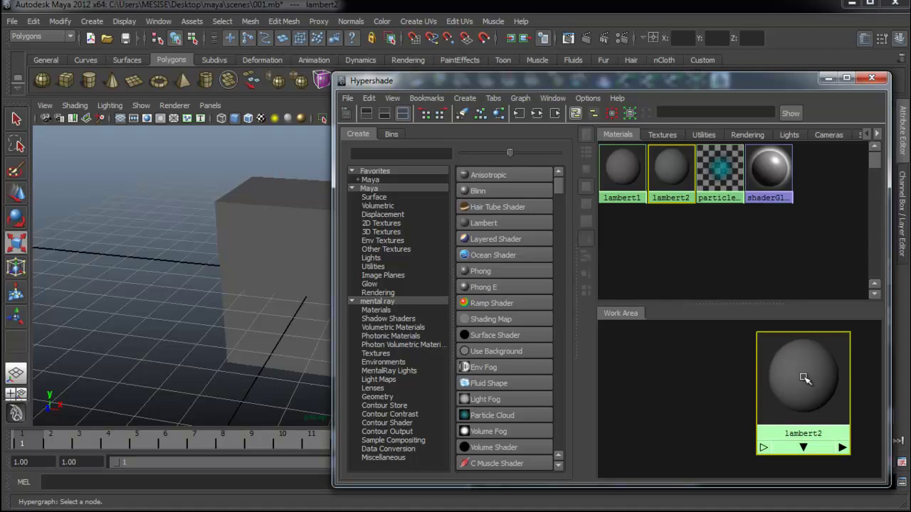
click(284, 270)
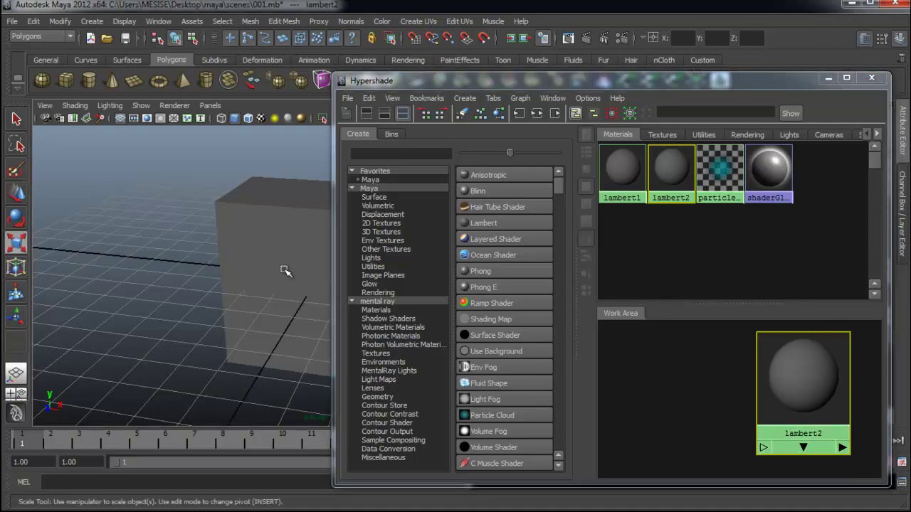
mouse_move(754, 340)
right_down()
mouse_move(788, 329)
mouse_move(769, 309)
right_up()
click(790, 364)
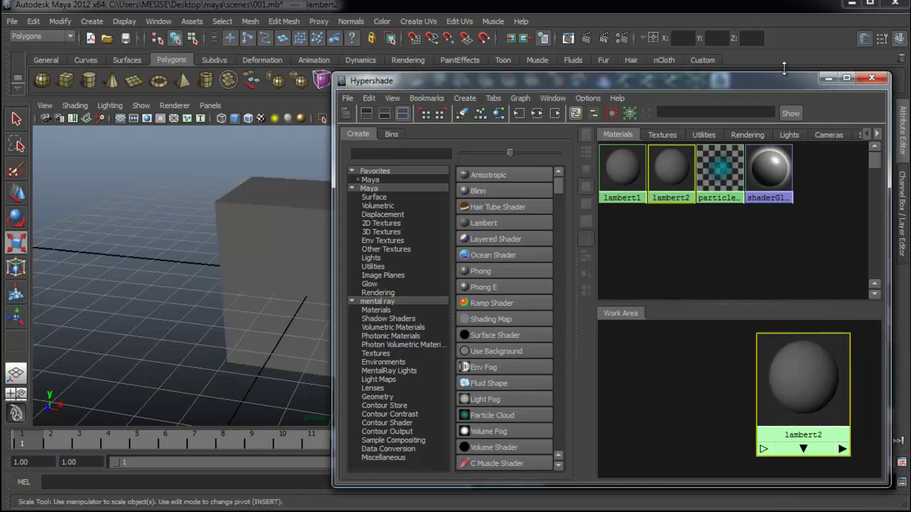
Step: Set lambert2's colour to full white
drag(786, 80, 571, 89)
drag(815, 296, 866, 303)
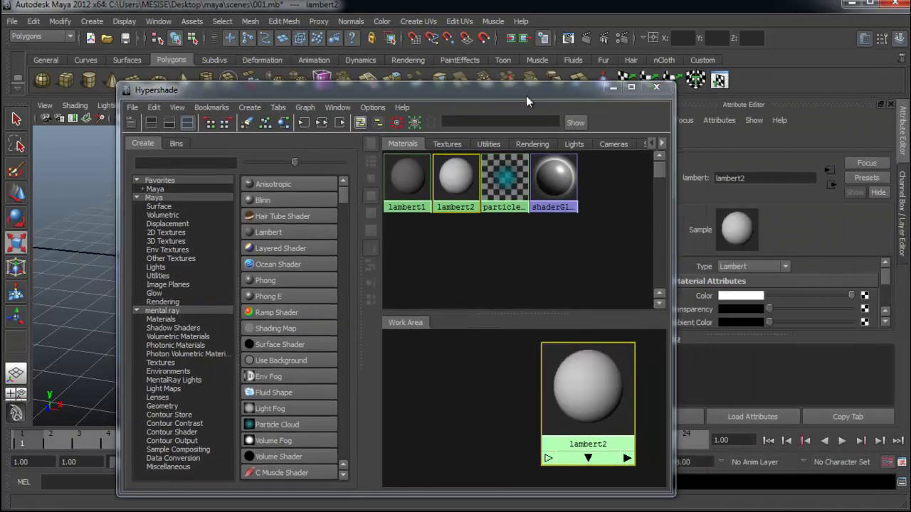
drag(543, 90, 802, 64)
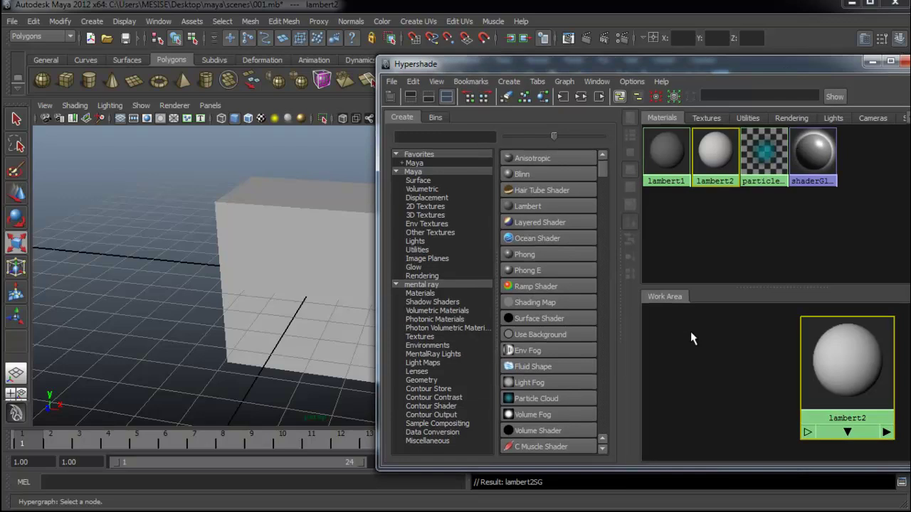
Step: Scroll the Create panel to 2D Textures and add a File texture node
scroll(591, 388, down, 2)
scroll(578, 395, down, 1)
scroll(577, 393, down, 1)
scroll(546, 217, up, 3)
scroll(546, 219, down, 2)
scroll(547, 242, down, 1)
scroll(546, 242, down, 2)
scroll(546, 242, up, 2)
scroll(546, 253, down, 1)
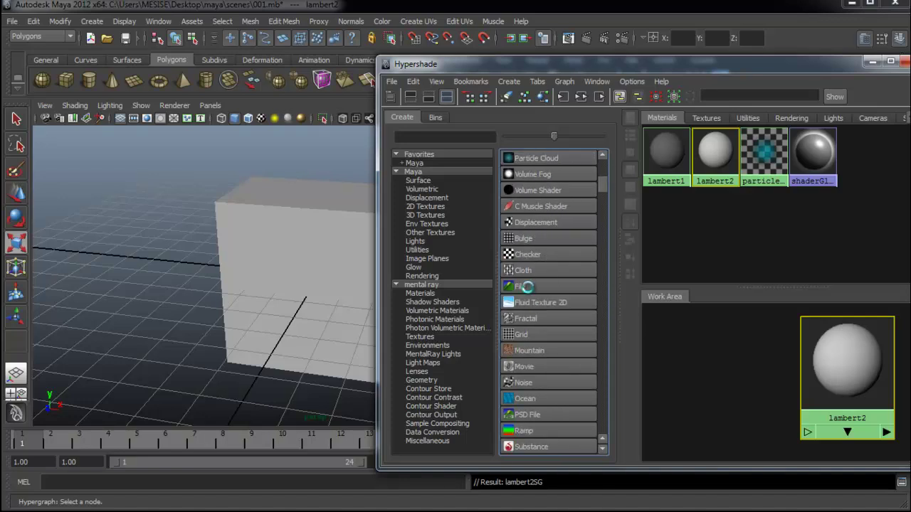
click(528, 286)
Step: Zoom around the work area to view file1 and its place2dTexture node
scroll(742, 355, up, 3)
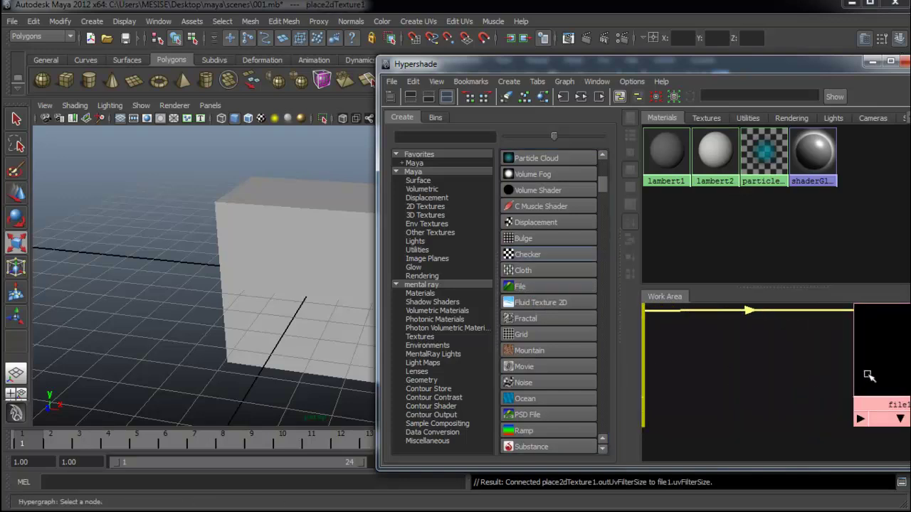
scroll(846, 373, down, 3)
scroll(823, 379, down, 2)
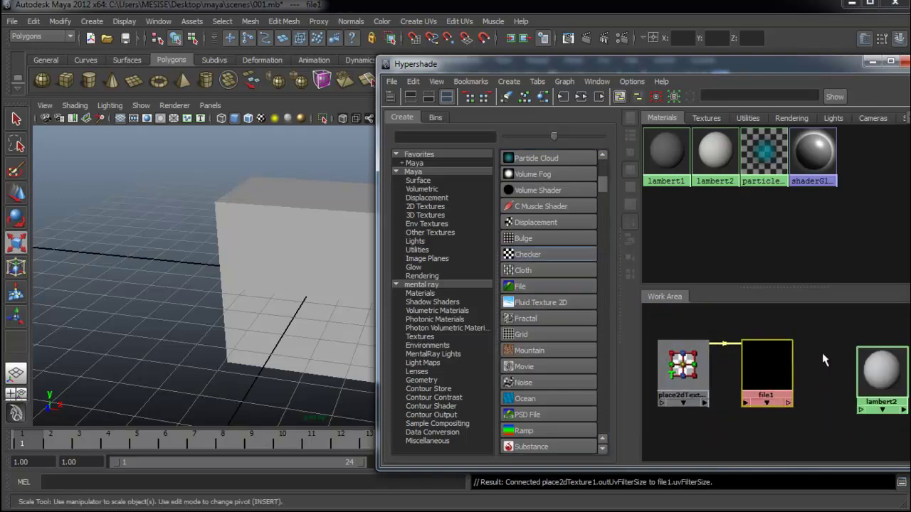
scroll(818, 360, up, 2)
scroll(800, 356, up, 1)
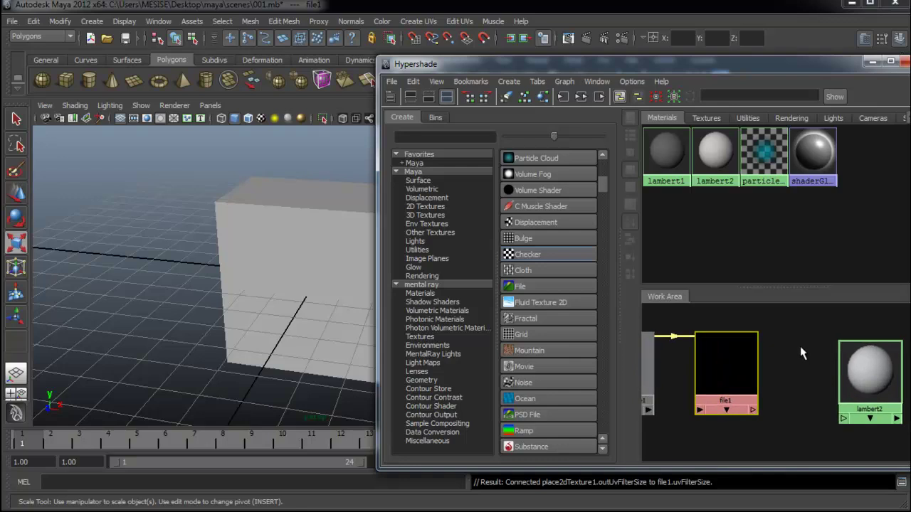
key(r)
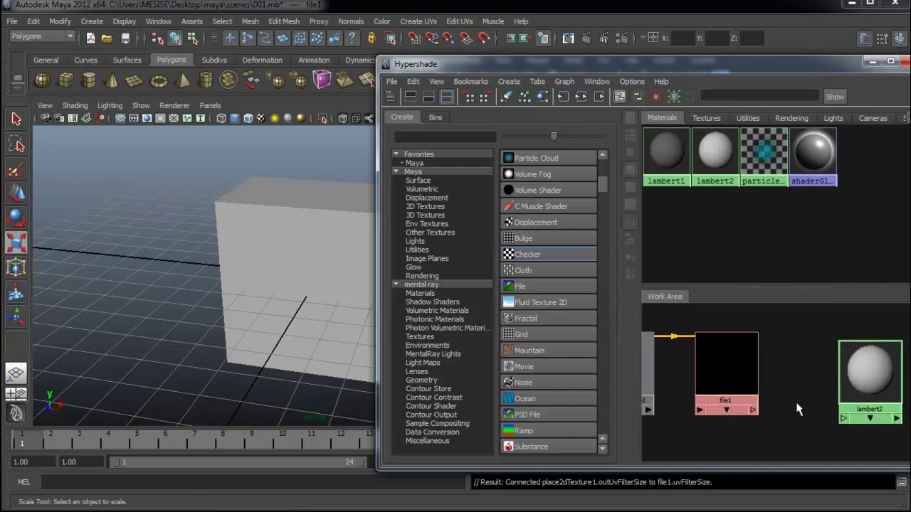
scroll(797, 406, down, 2)
scroll(794, 400, down, 1)
scroll(790, 395, down, 1)
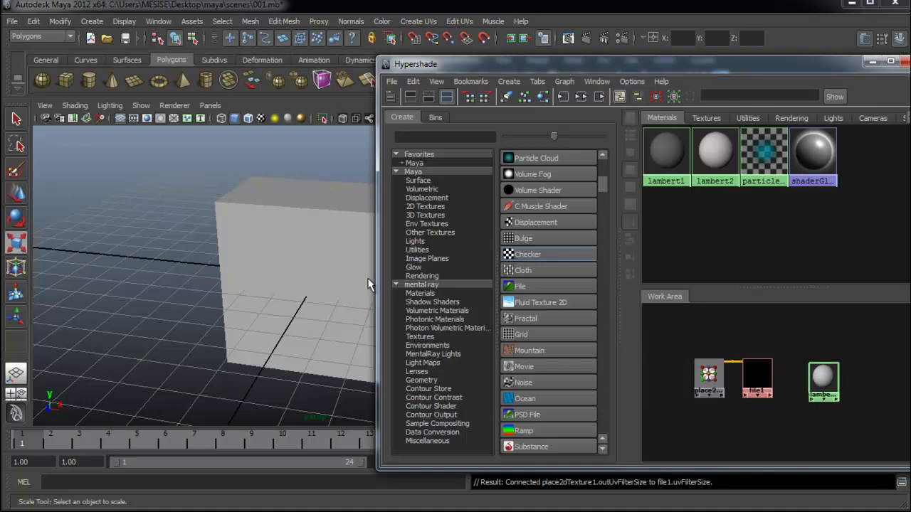
scroll(756, 391, up, 3)
scroll(683, 392, down, 3)
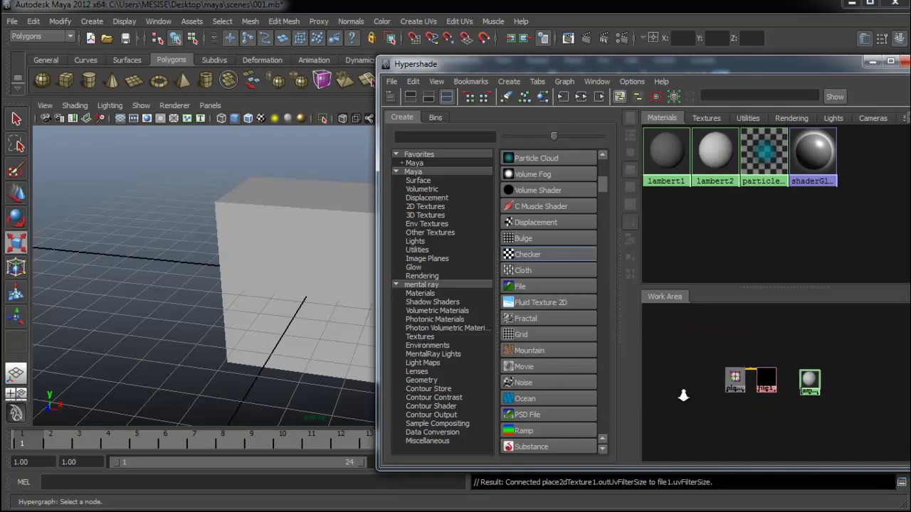
scroll(814, 411, up, 2)
scroll(839, 420, up, 1)
scroll(818, 420, down, 3)
scroll(803, 421, up, 1)
scroll(805, 421, up, 1)
scroll(790, 423, up, 2)
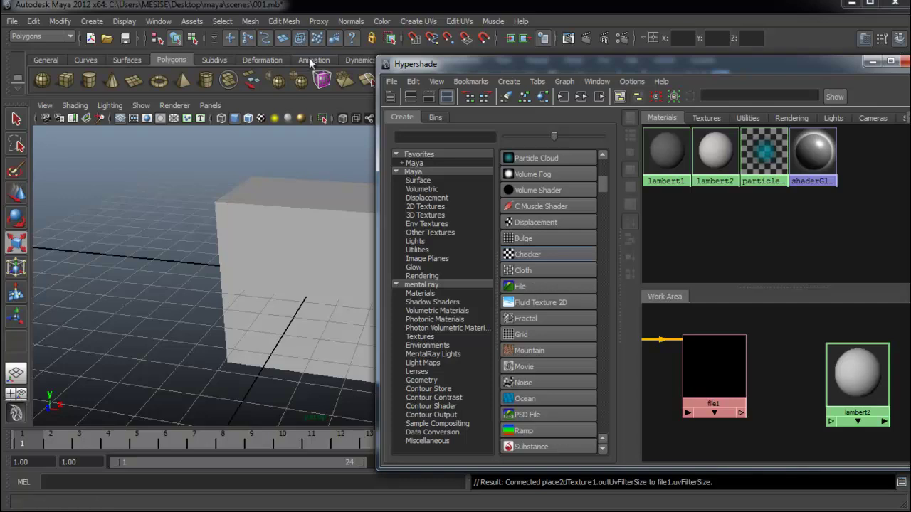
Step: Connect file1's output to lambert2's color through the Connect Input popup
mouse_move(720, 373)
mouse_down()
mouse_move(805, 372)
mouse_move(716, 340)
mouse_move(712, 372)
mouse_move(746, 375)
mouse_move(702, 380)
mouse_up()
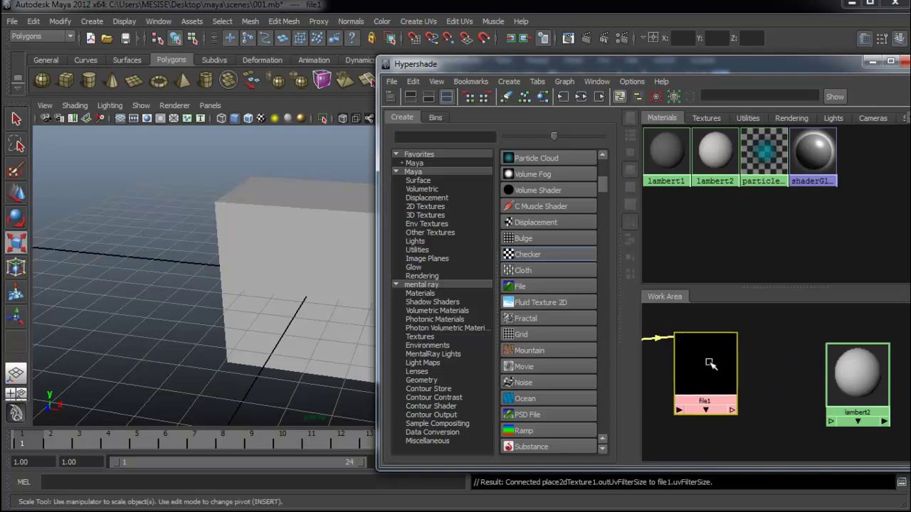
middle_drag(709, 363, 830, 378)
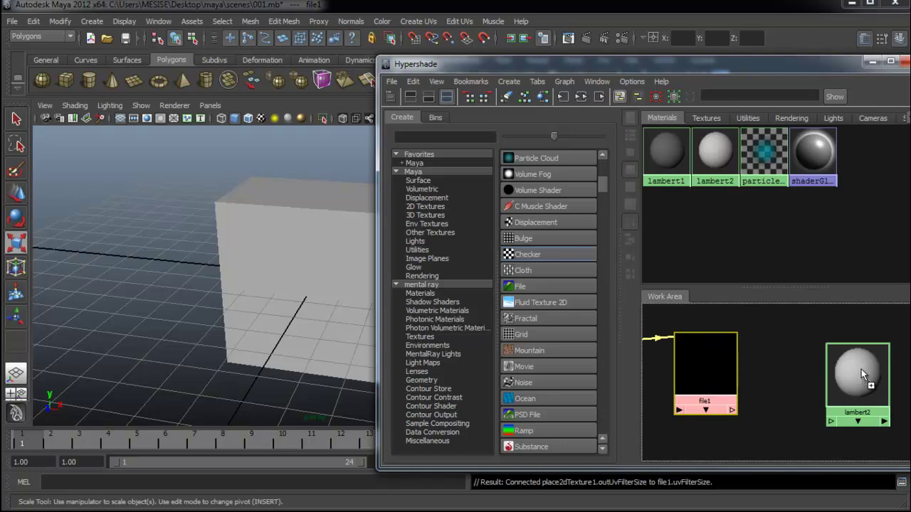
middle_drag(862, 370, 862, 370)
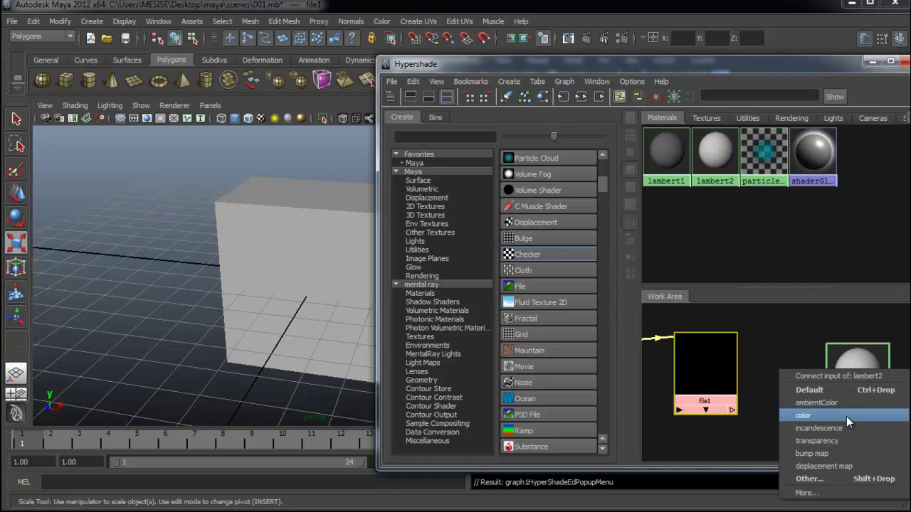
click(846, 417)
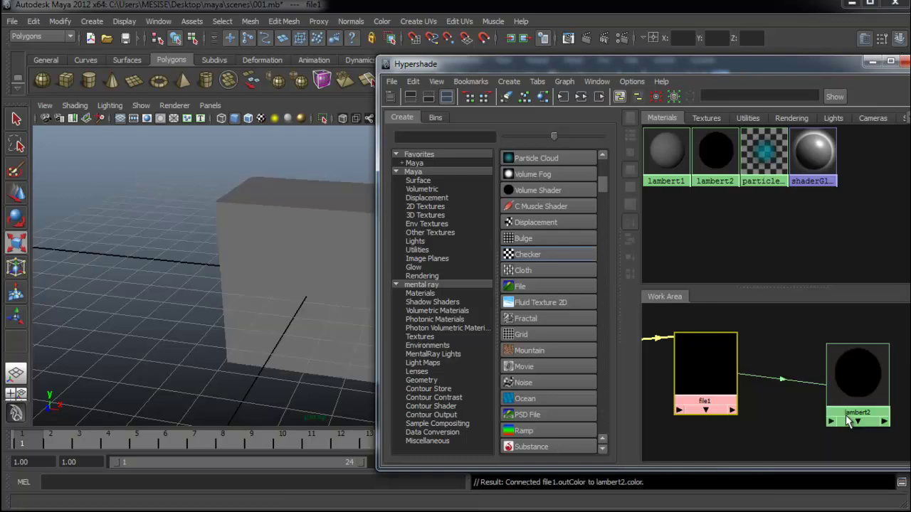
Step: Delete and remake the file1-to-color connection, then narrow Hypershade to show file1's attributes
drag(705, 367, 722, 378)
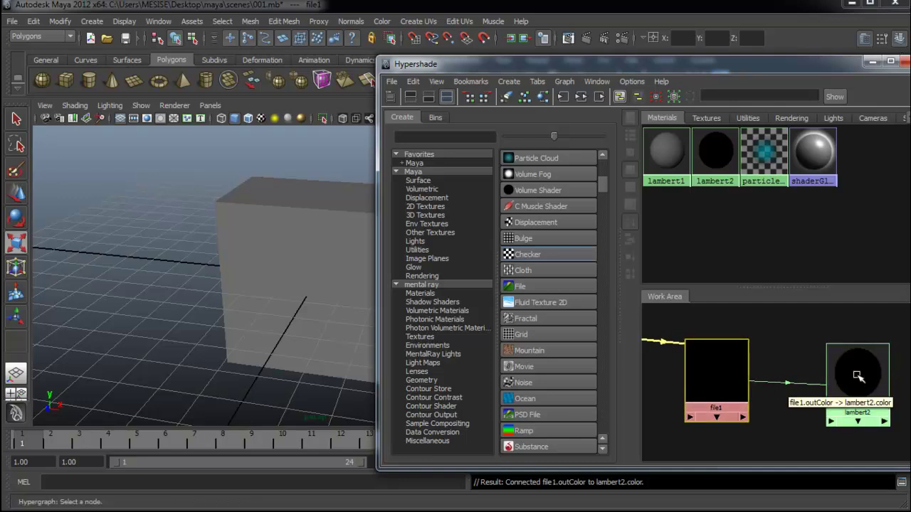
click(755, 418)
key(Delete)
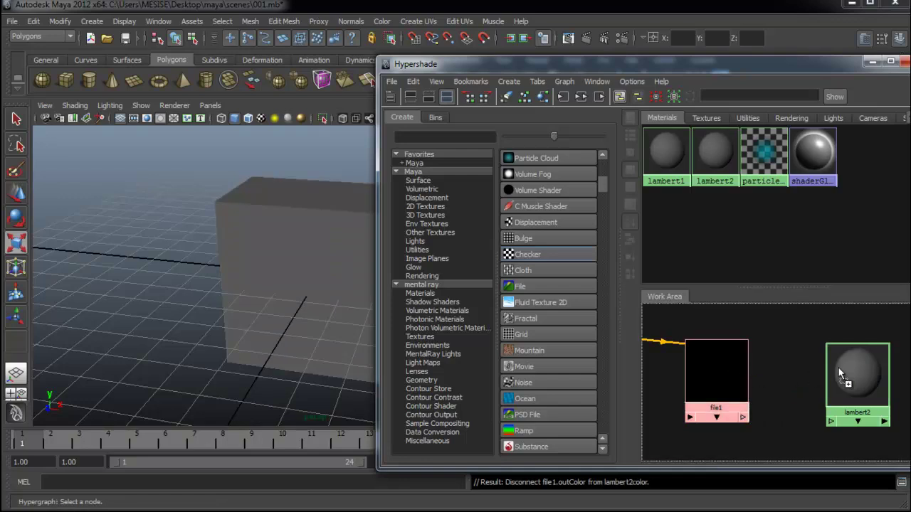
middle_drag(727, 370, 859, 370)
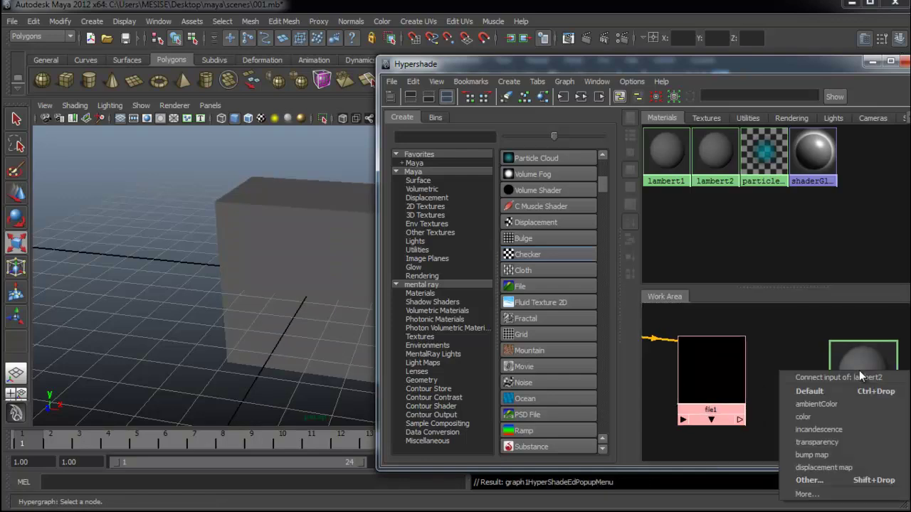
click(836, 416)
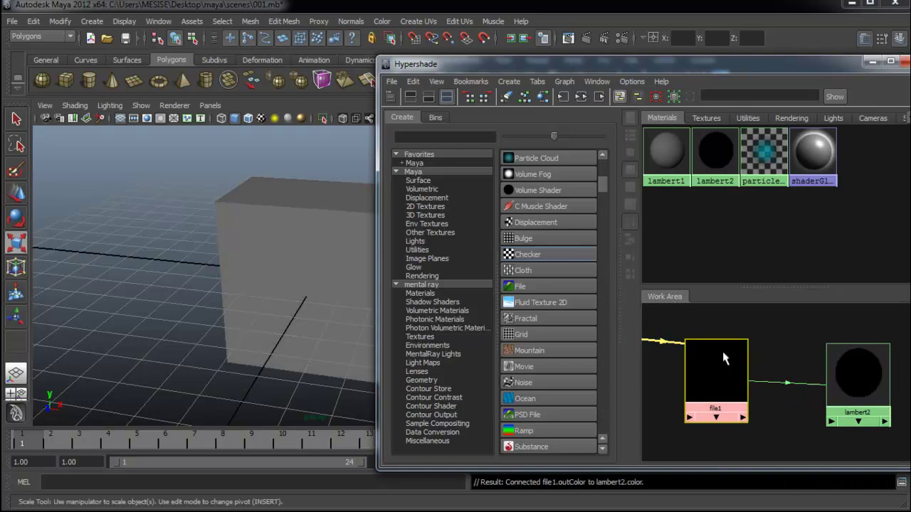
drag(780, 63, 620, 57)
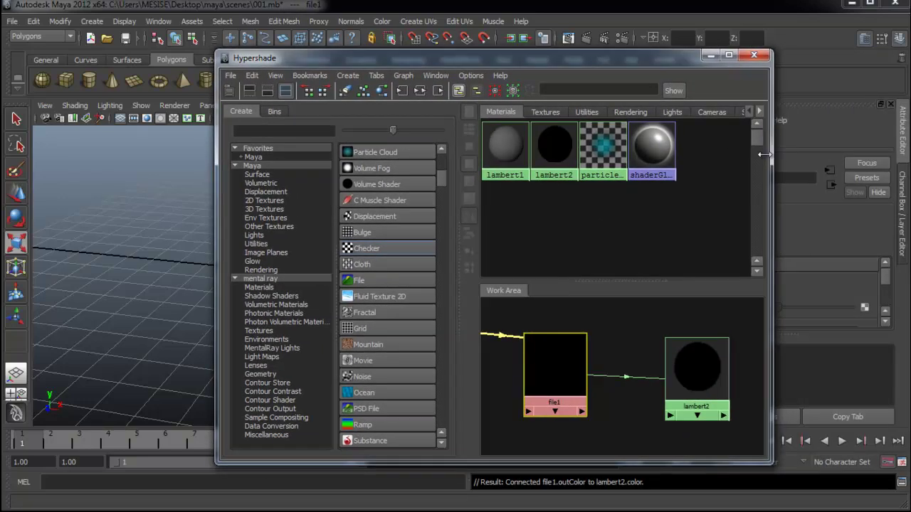
drag(768, 152, 640, 153)
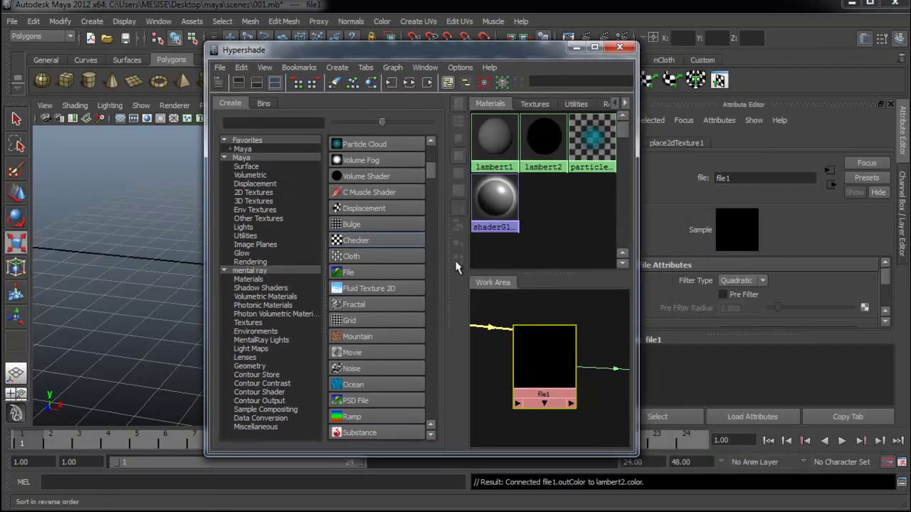
Step: Select file1 and enlarge the Hypershade and its attribute list to reveal Image Name
click(543, 377)
mouse_move(521, 51)
mouse_down()
mouse_move(521, 124)
mouse_move(393, 27)
mouse_up()
drag(506, 358, 552, 432)
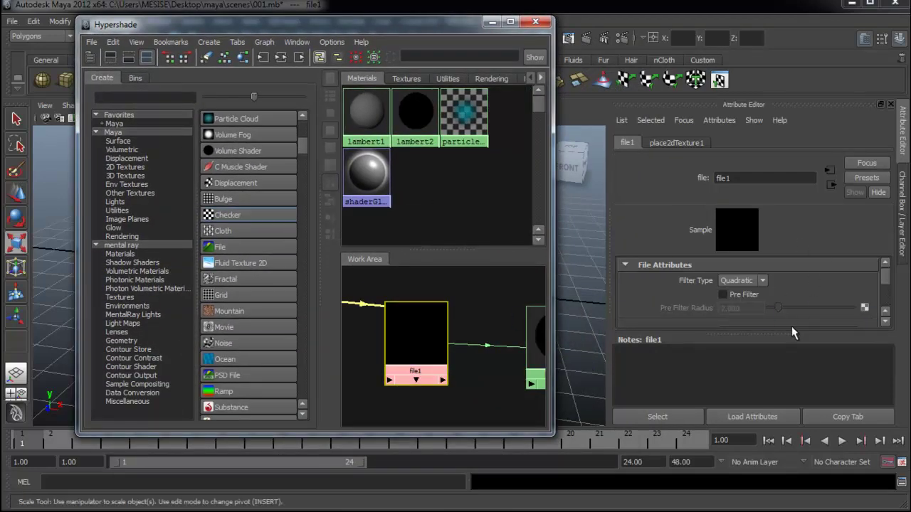
drag(782, 329, 782, 407)
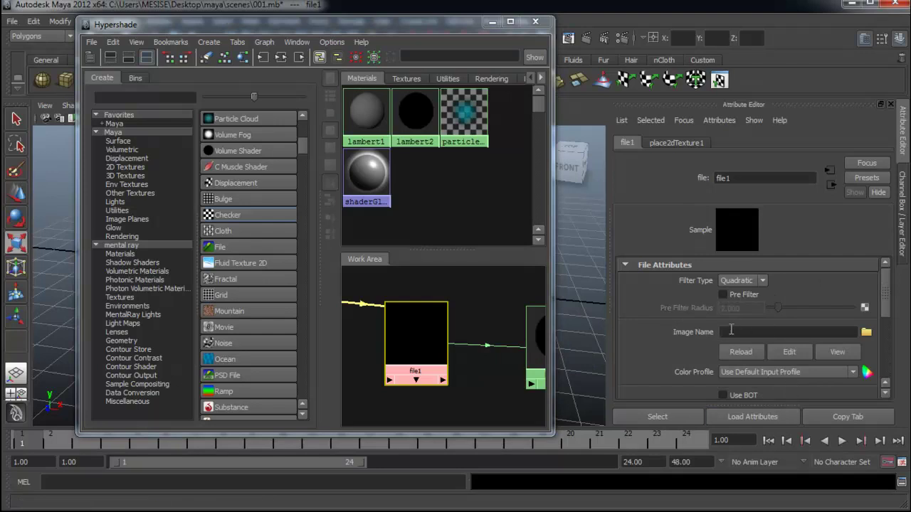
scroll(829, 341, down, 2)
scroll(833, 347, up, 2)
Step: Break the old file1–lambert2 link and reconnect file1 to lambert2's color
click(835, 348)
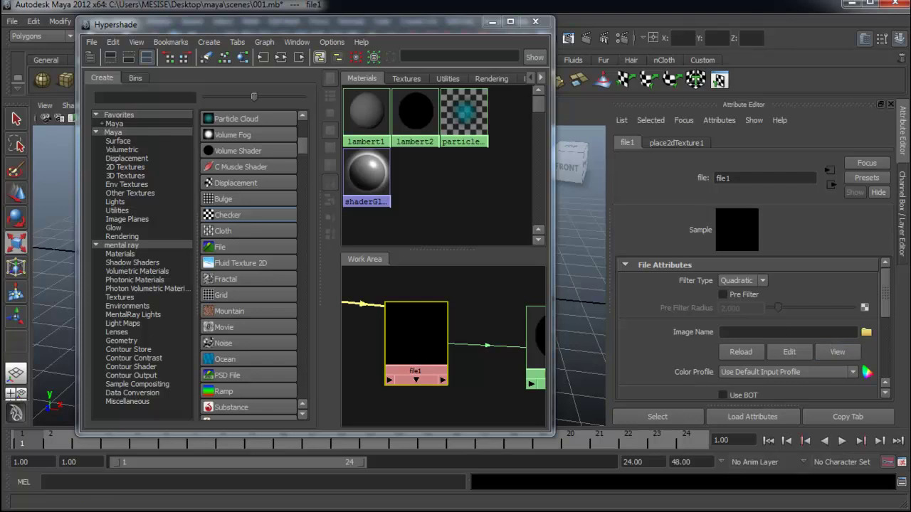
key(ctrl+z)
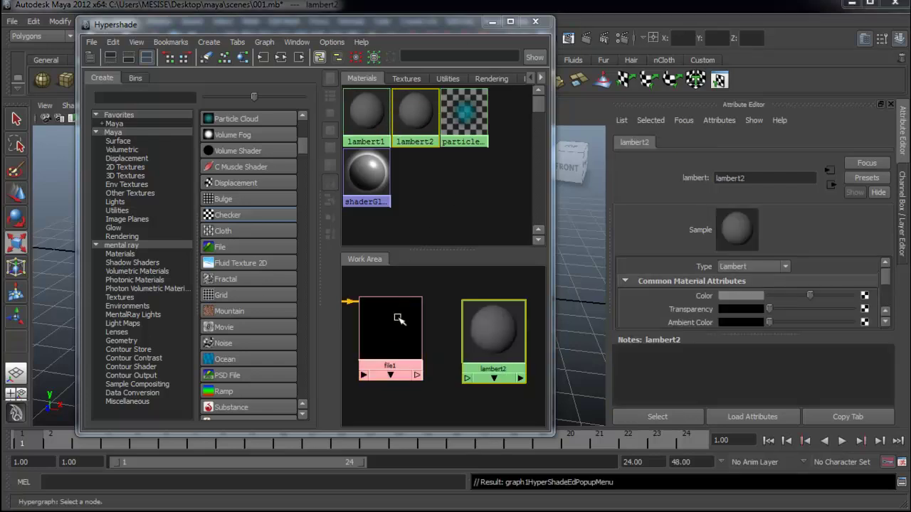
middle_drag(496, 328, 495, 328)
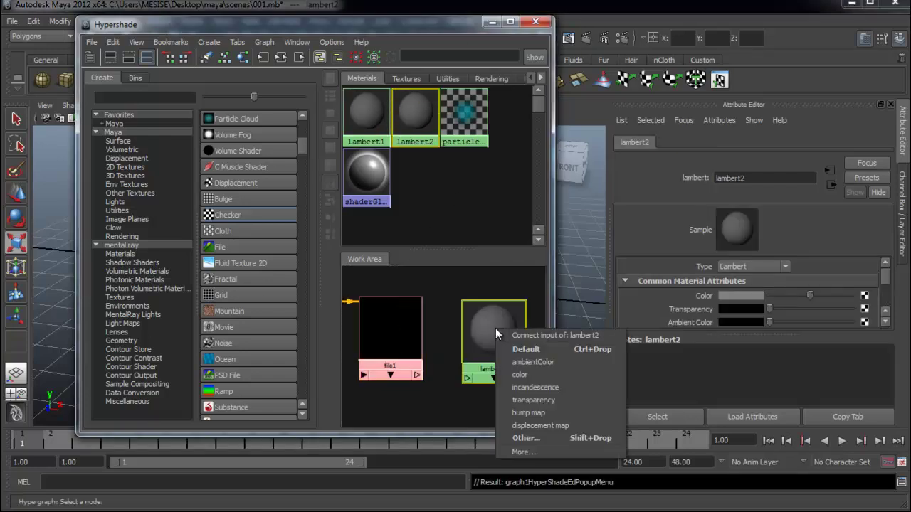
click(547, 375)
click(406, 329)
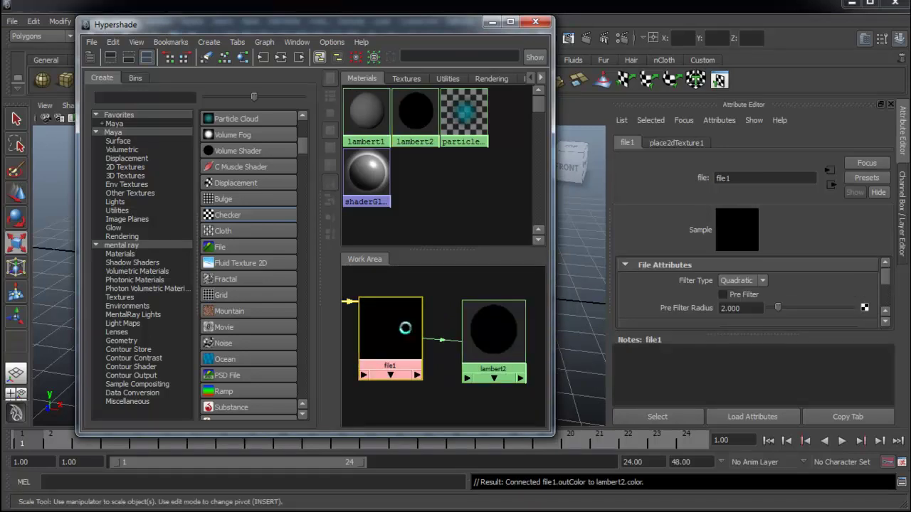
scroll(766, 323, down, 4)
scroll(816, 316, up, 1)
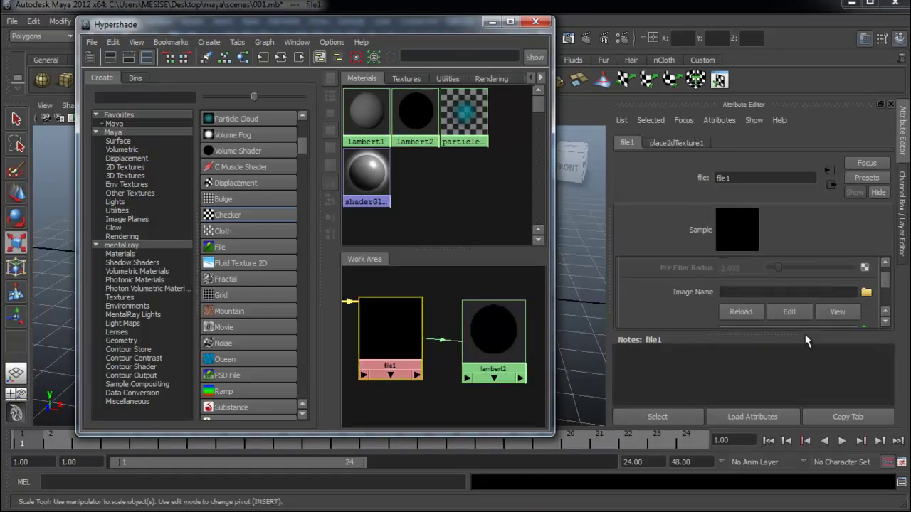
Step: Load RockSediment0013_2_thumbhuge.jpg from sourceimages as file1's image, then move the Hypershade aside
drag(804, 335, 803, 407)
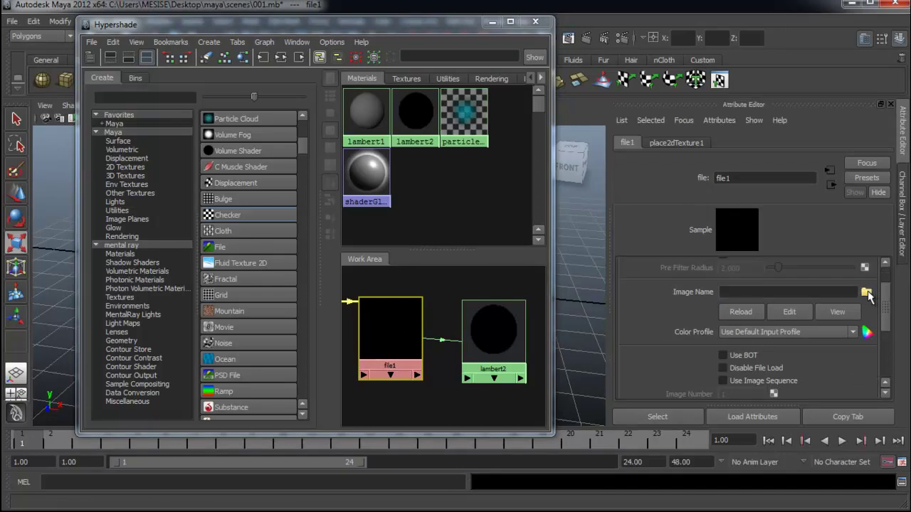
click(867, 294)
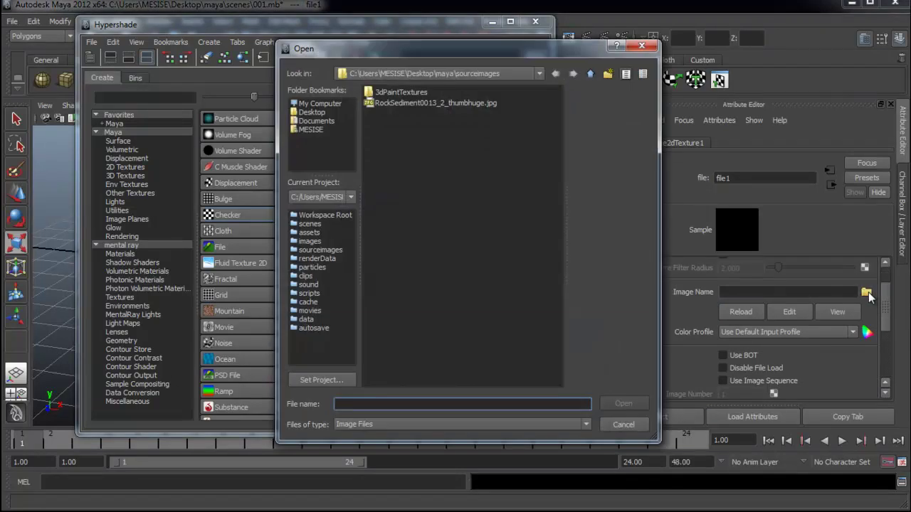
click(444, 103)
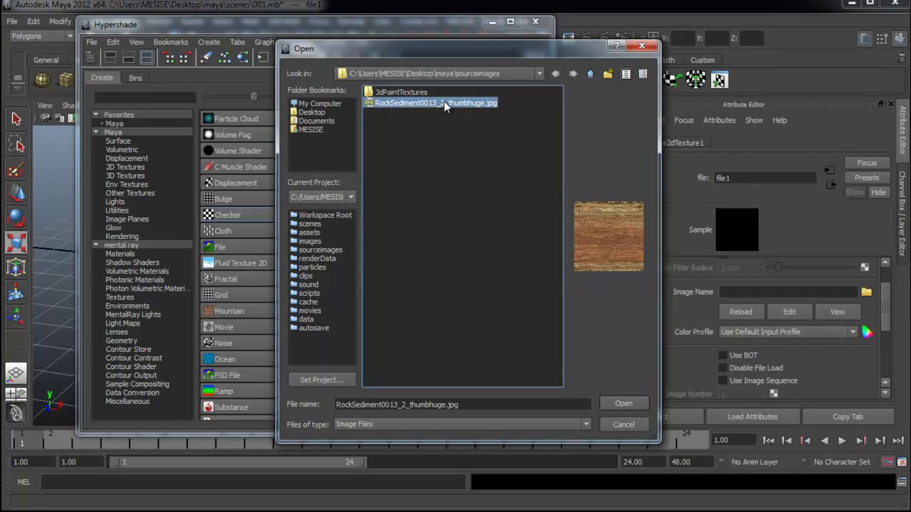
drag(567, 145, 522, 155)
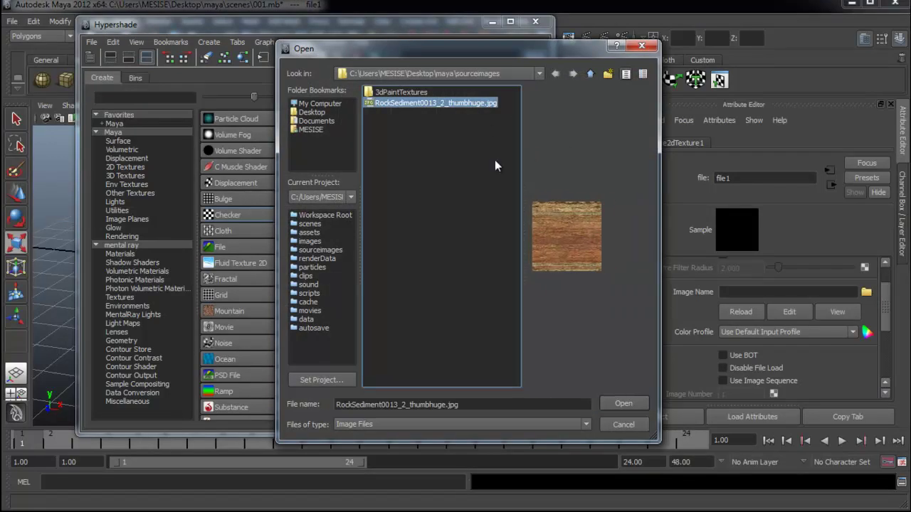
click(631, 397)
drag(486, 27, 832, 55)
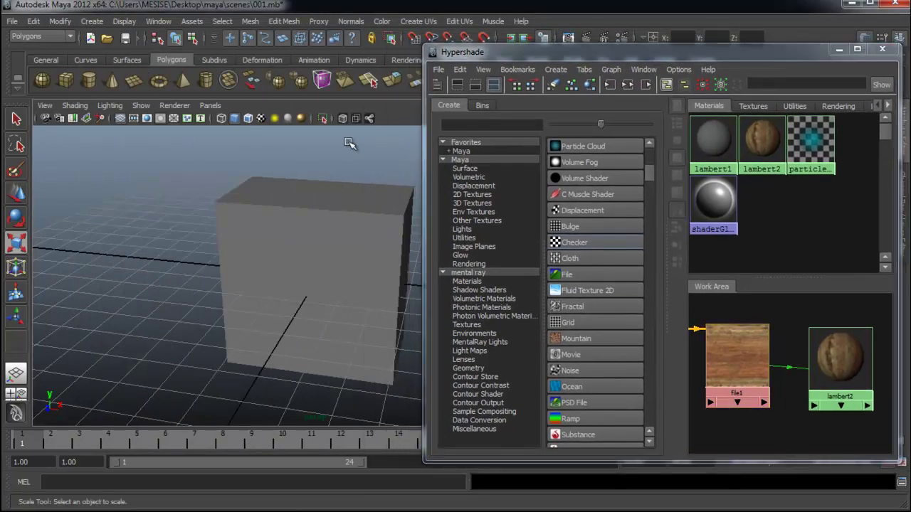
Step: Turn on textured display (6) and switch to the Rendering menu set
key(6)
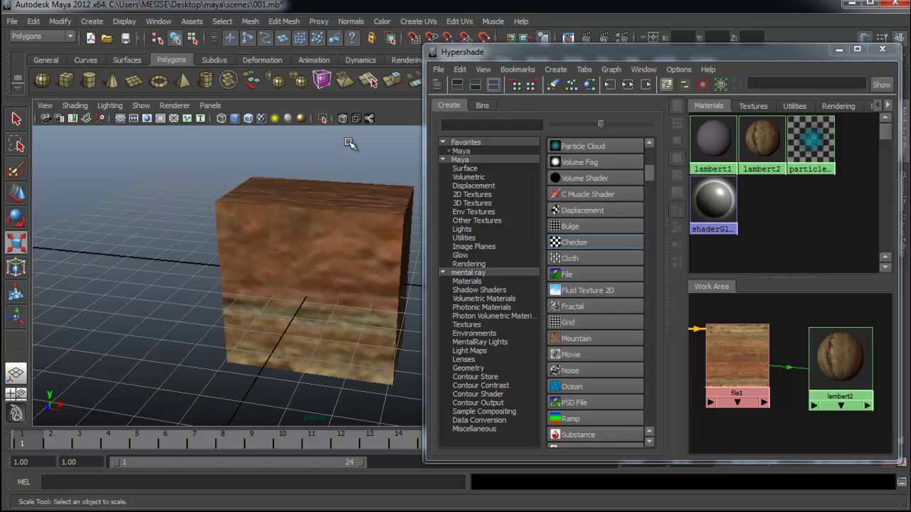
key(F5)
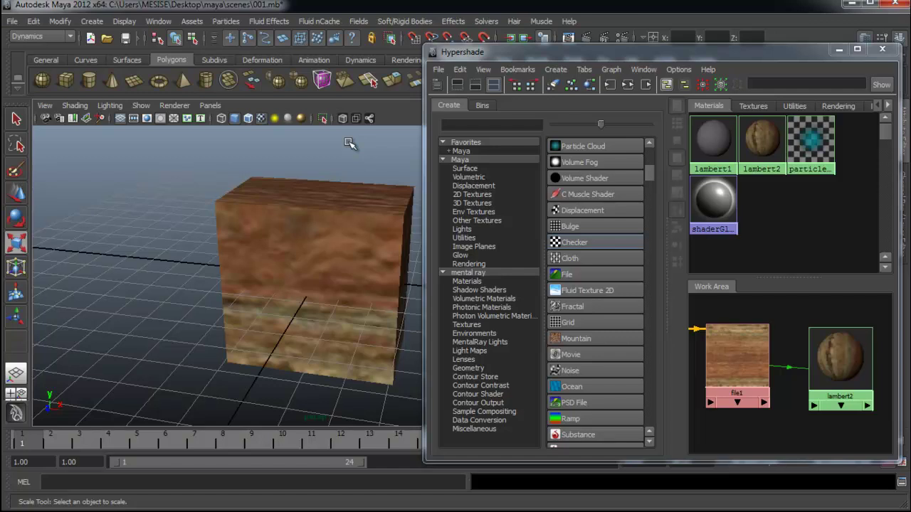
key(F6)
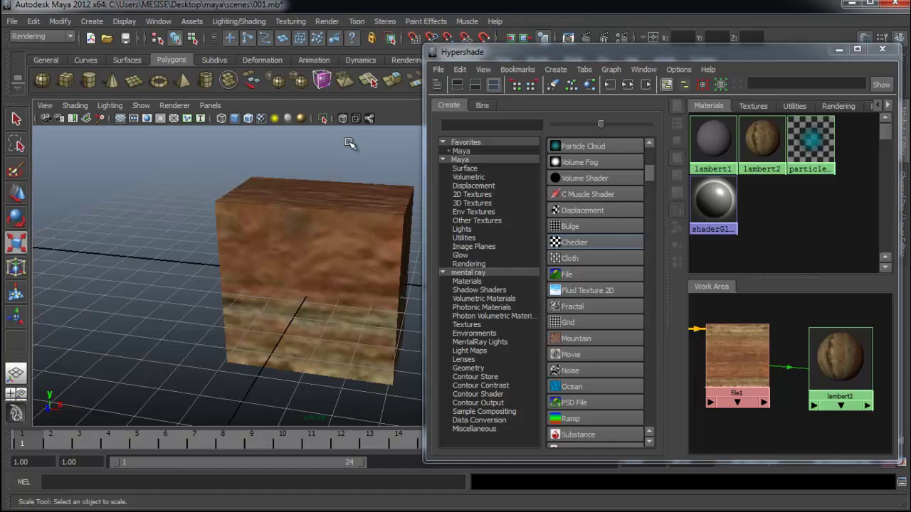
Step: Orbit and zoom around the cube to inspect the rock texture on its faces
mouse_move(272, 270)
alt+mouse_down()
mouse_move(366, 257)
mouse_move(316, 278)
mouse_move(331, 289)
mouse_move(363, 286)
alt+mouse_up()
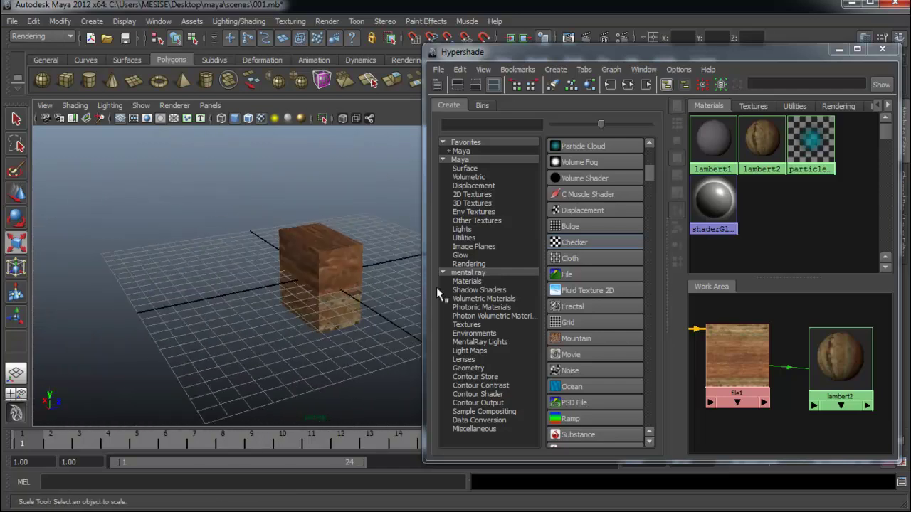
scroll(305, 295, up, 2)
scroll(306, 296, up, 2)
scroll(312, 299, up, 2)
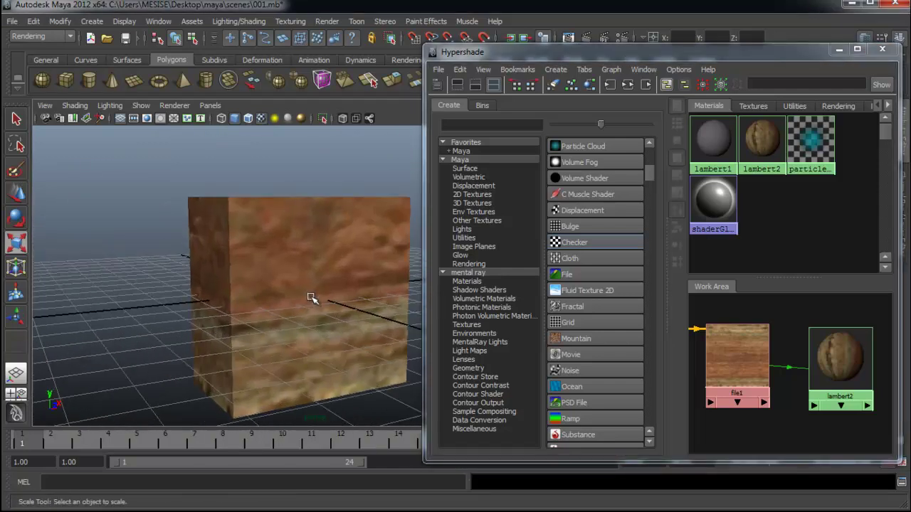
scroll(255, 318, up, 2)
mouse_move(255, 317)
alt+mouse_down()
mouse_move(313, 326)
mouse_move(346, 311)
mouse_move(346, 344)
alt+mouse_up()
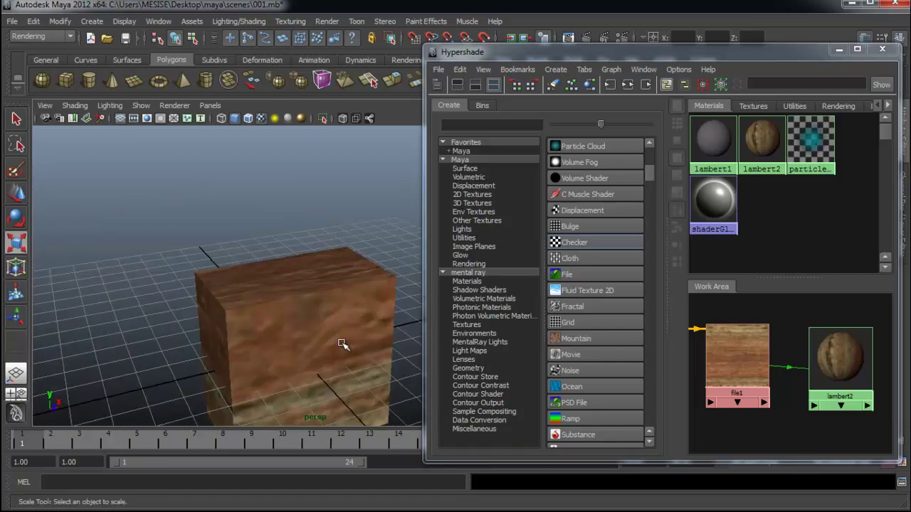
mouse_move(345, 376)
alt+mouse_down()
mouse_move(347, 338)
mouse_move(252, 325)
mouse_move(242, 301)
mouse_move(325, 315)
mouse_move(322, 338)
mouse_move(336, 349)
alt+mouse_up()
Step: Assign lambert2 to the selected cube and close the Hypershade window
click(329, 264)
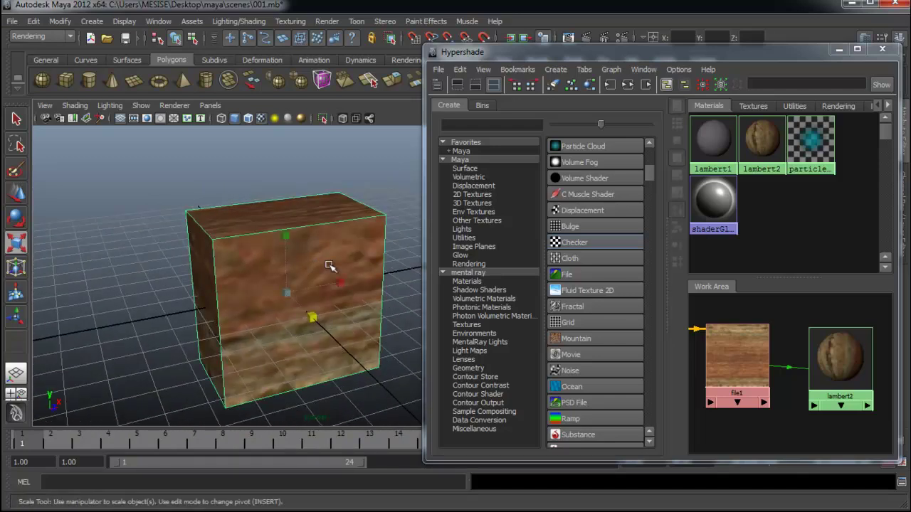
right_drag(754, 340, 746, 308)
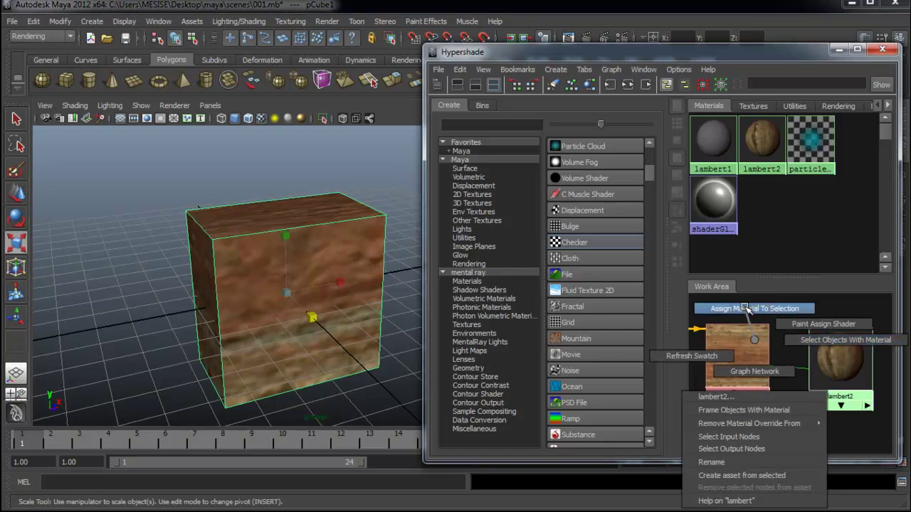
click(375, 158)
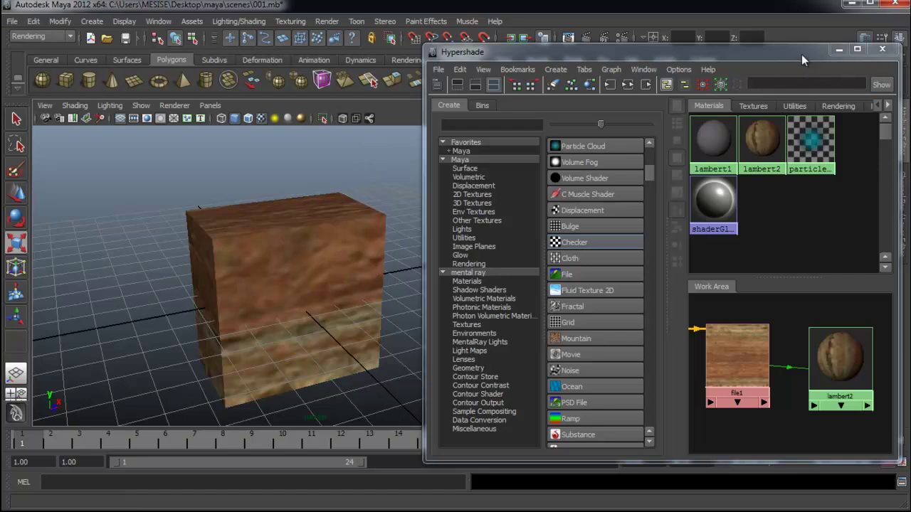
click(882, 48)
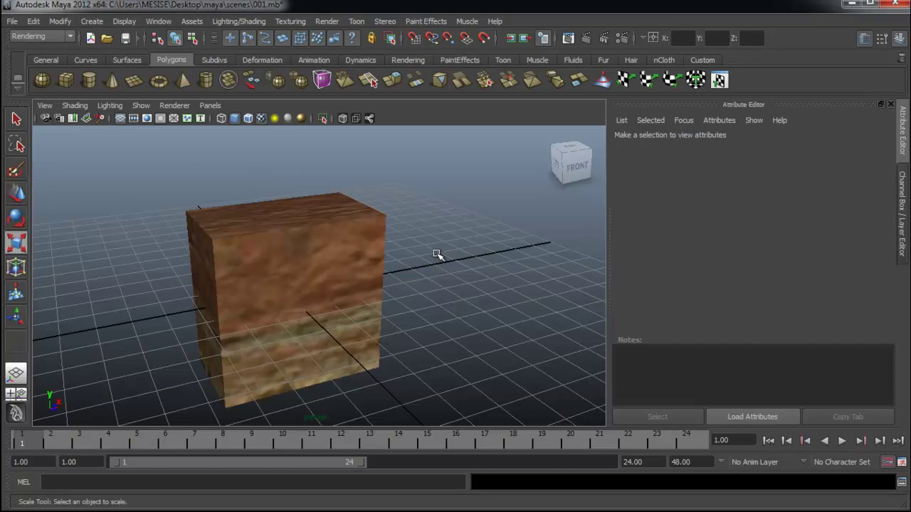
Step: Orbit, pan and zoom around the cube, then select it to show pCubeShape1 in the Attribute Editor
mouse_move(370, 282)
alt+mouse_down()
mouse_move(447, 270)
mouse_move(387, 278)
mouse_move(382, 315)
mouse_move(281, 290)
alt+mouse_up()
key(r)
scroll(429, 313, up, 5)
alt+drag(429, 313, 183, 309)
mouse_move(332, 319)
alt+mouse_down()
mouse_move(464, 371)
mouse_move(339, 347)
alt+mouse_up()
scroll(339, 347, down, 3)
mouse_move(393, 305)
alt+middle_down()
mouse_move(380, 309)
mouse_move(415, 335)
alt+middle_up()
mouse_move(415, 335)
alt+mouse_down()
mouse_move(356, 339)
mouse_move(382, 323)
alt+mouse_up()
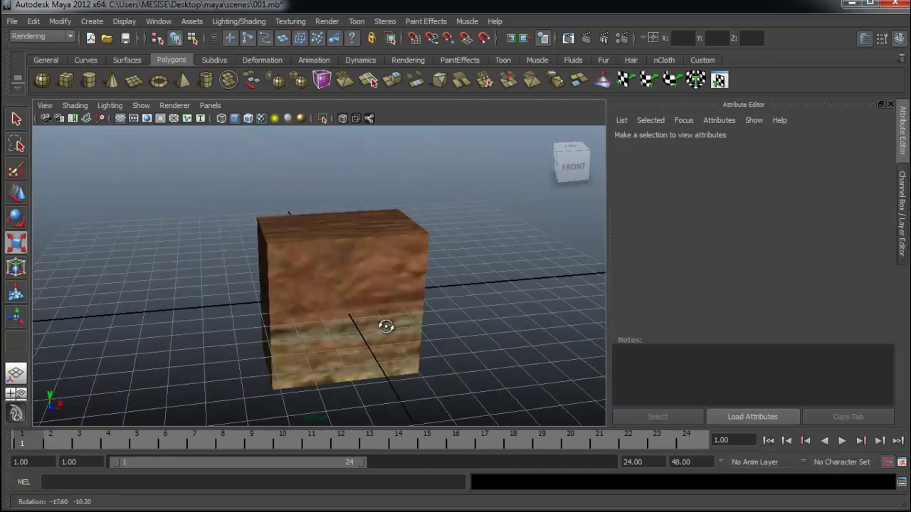
click(382, 294)
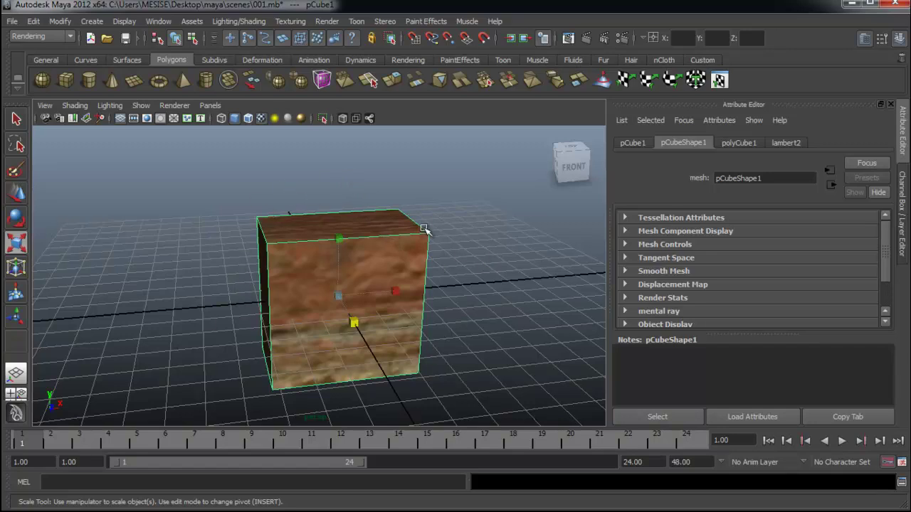
click(467, 270)
click(398, 264)
click(492, 259)
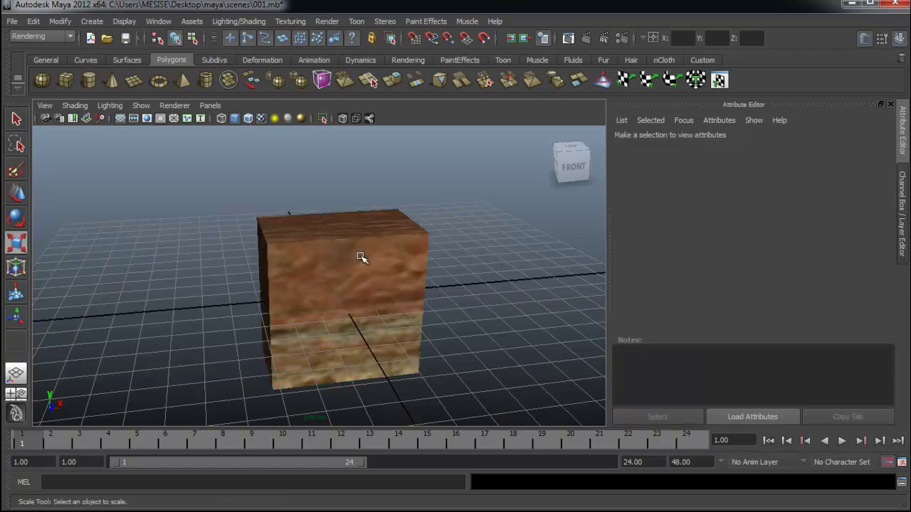
click(361, 257)
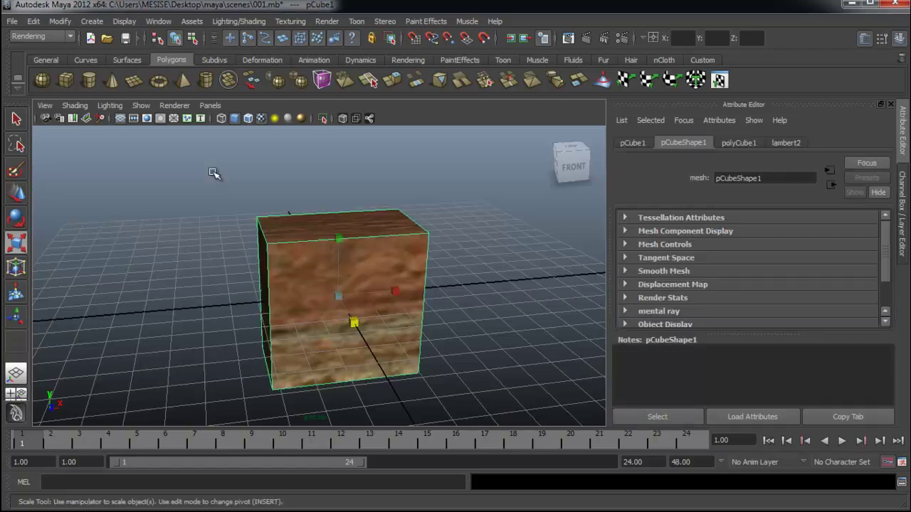
Step: Switch to the Polygons menu set and apply Create UVs > Automatic Mapping to the cube
click(43, 37)
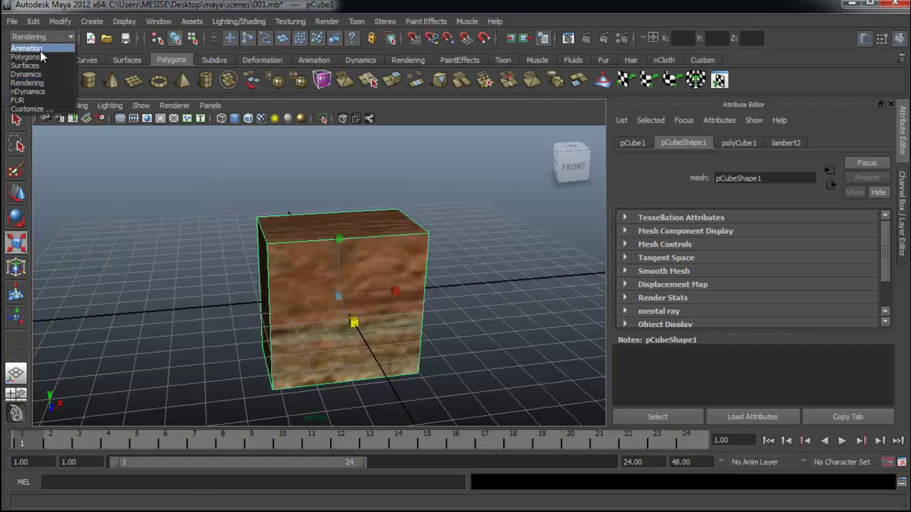
click(40, 56)
click(42, 36)
click(40, 57)
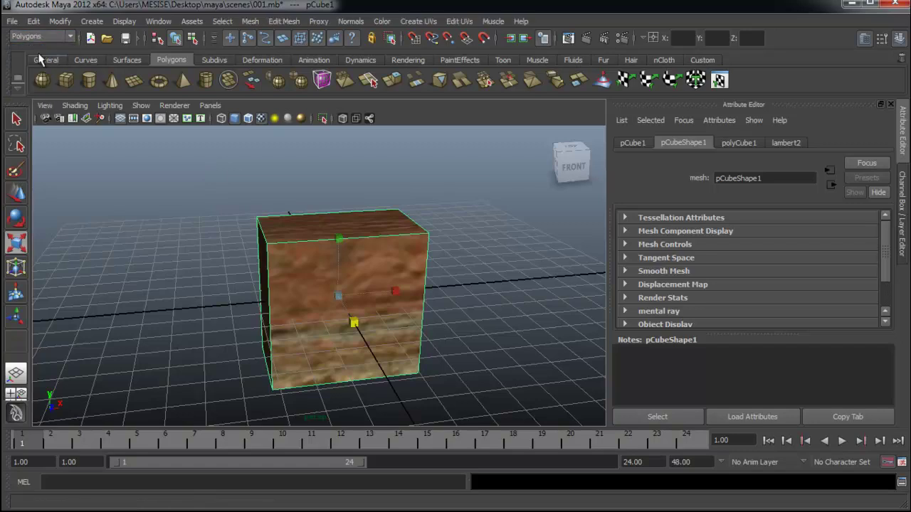
click(417, 21)
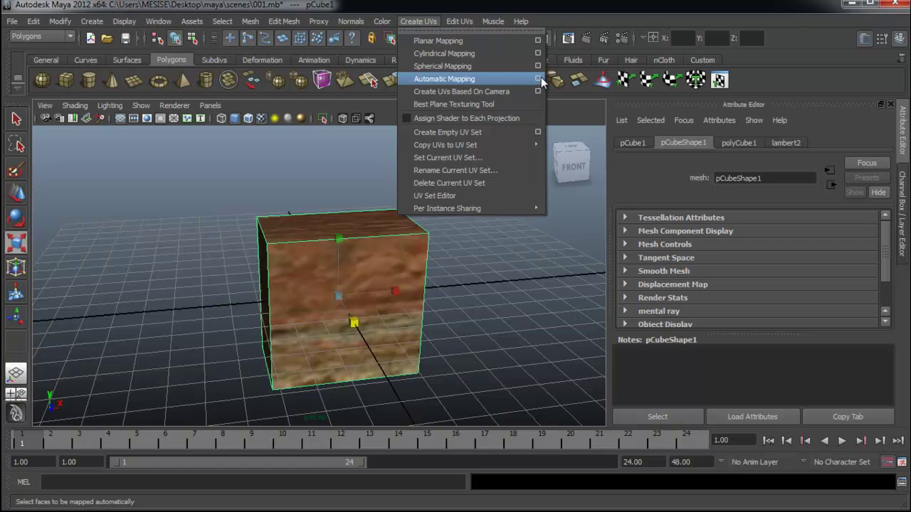
click(491, 77)
Step: Orbit around the auto-mapped cube to inspect its texture from several angles
click(366, 265)
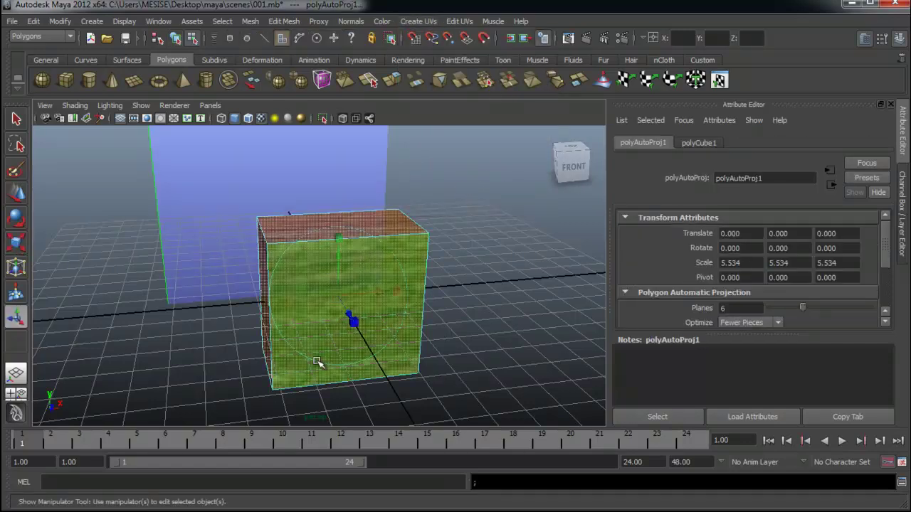
alt+drag(306, 366, 401, 341)
alt+right_drag(401, 341, 305, 350)
alt+drag(306, 350, 295, 376)
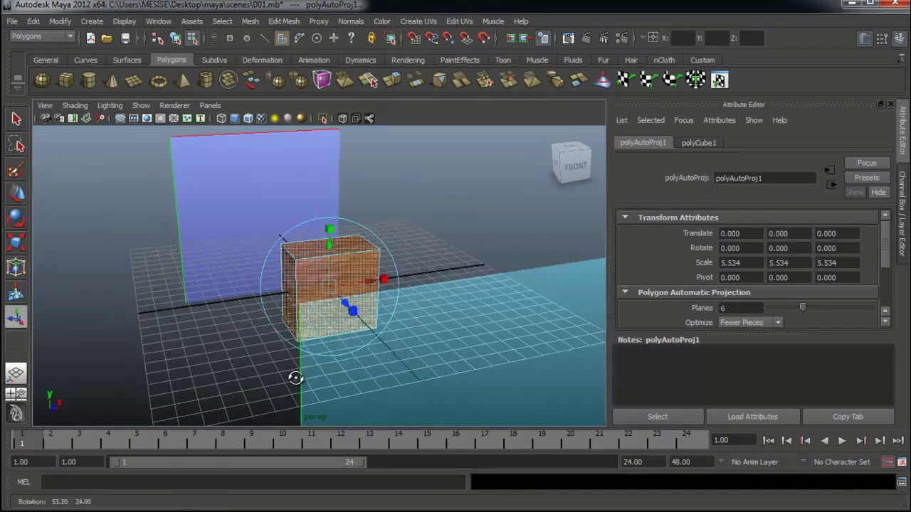
alt+right_drag(294, 377, 346, 370)
mouse_move(346, 371)
alt+mouse_down()
mouse_move(370, 357)
mouse_move(311, 349)
alt+mouse_up()
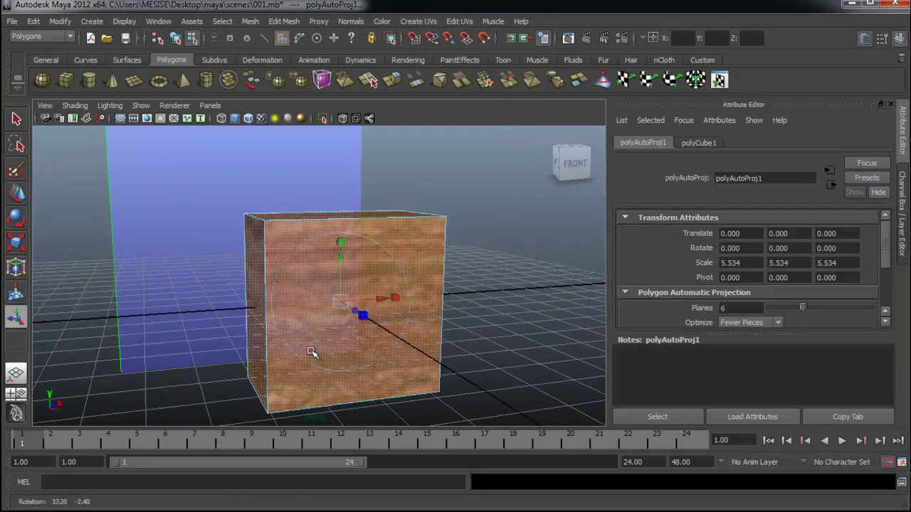
alt+right_drag(311, 349, 437, 358)
mouse_move(437, 358)
alt+mouse_down()
mouse_move(523, 357)
mouse_move(522, 378)
alt+mouse_up()
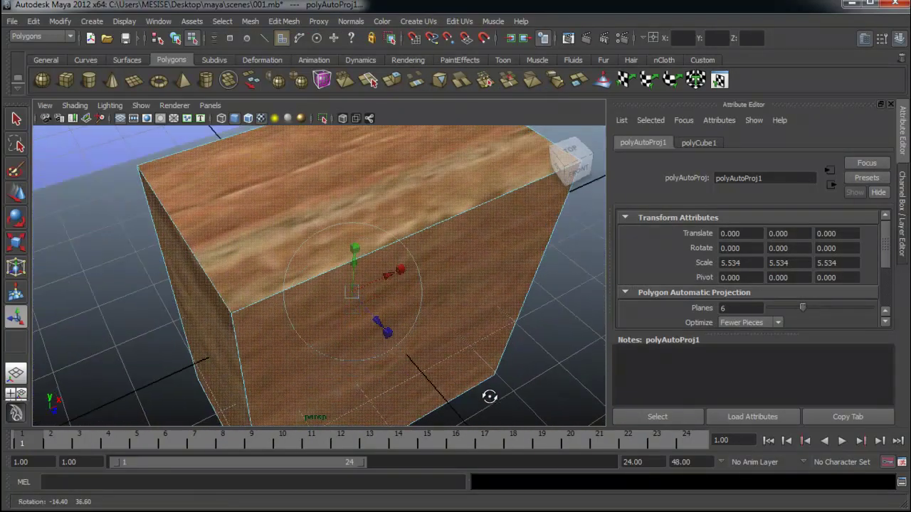
alt+right_drag(523, 378, 304, 346)
alt+drag(304, 346, 290, 335)
alt+right_drag(290, 335, 484, 342)
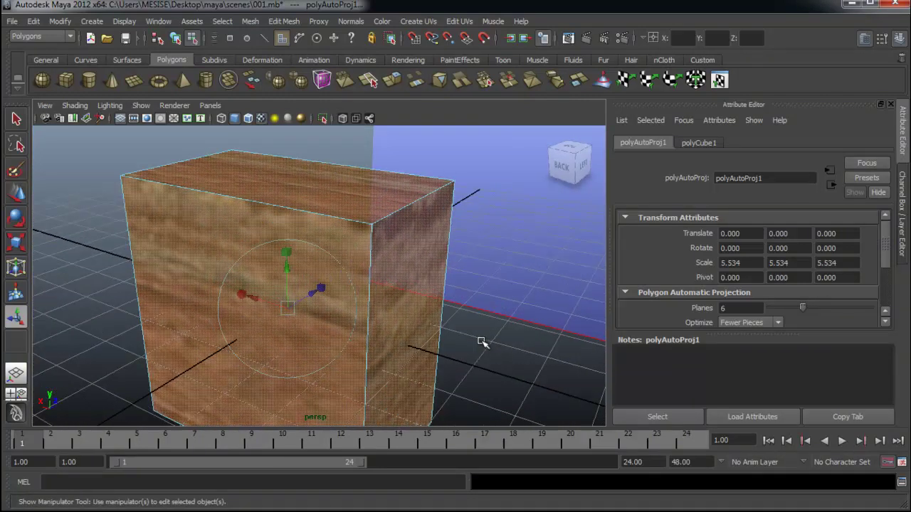
alt+drag(484, 341, 471, 317)
alt+right_drag(472, 318, 337, 334)
mouse_move(337, 333)
alt+mouse_down()
mouse_move(278, 360)
mouse_move(334, 368)
mouse_move(232, 374)
alt+mouse_up()
Step: Dolly in on the cube and open the UV Texture Editor to the right of the viewport
alt+right_drag(232, 373, 346, 316)
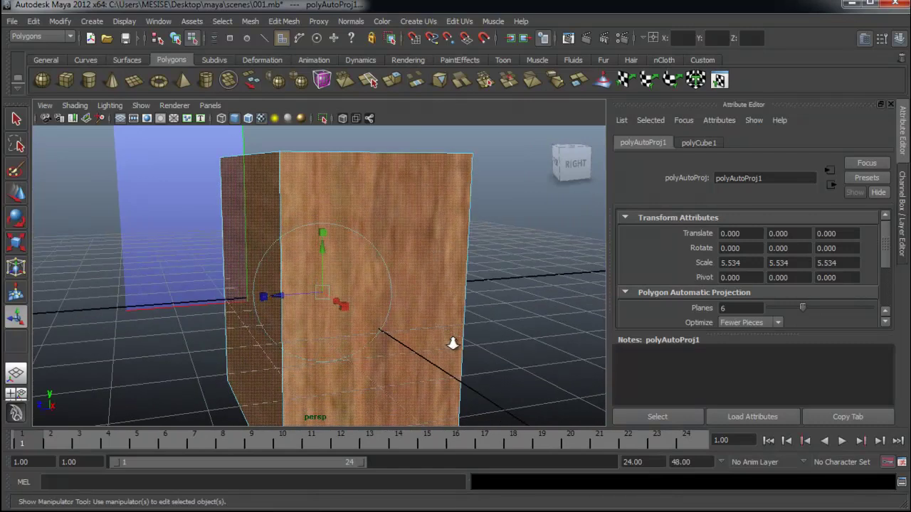
alt+right_drag(451, 341, 362, 348)
mouse_move(363, 348)
alt+mouse_down()
mouse_move(303, 361)
mouse_move(376, 378)
mouse_move(390, 375)
mouse_move(335, 366)
mouse_move(425, 354)
mouse_move(410, 355)
alt+mouse_up()
alt+right_drag(406, 362, 518, 280)
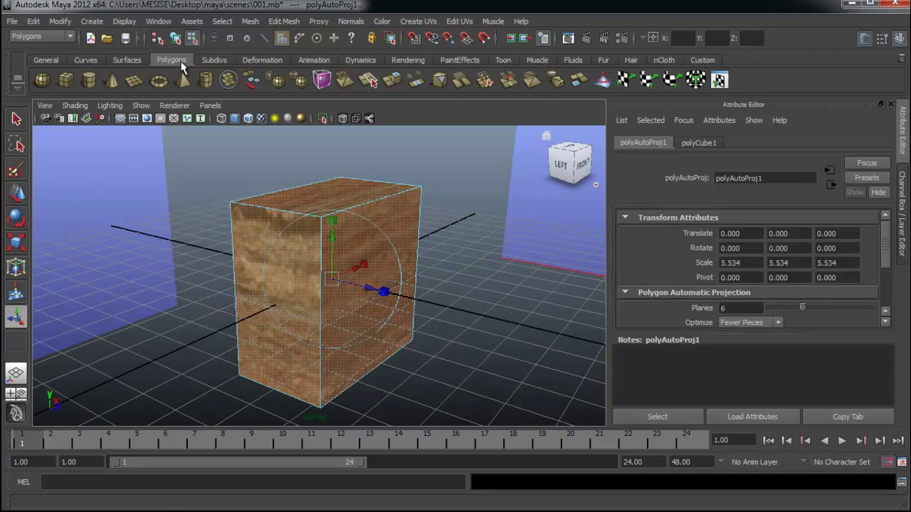
click(719, 81)
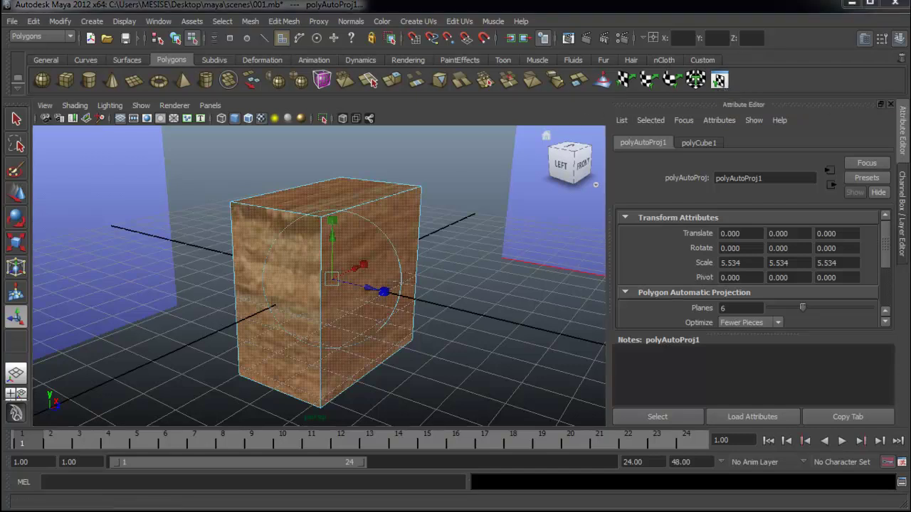
mouse_move(484, 202)
mouse_down()
mouse_move(702, 185)
mouse_move(714, 199)
mouse_up()
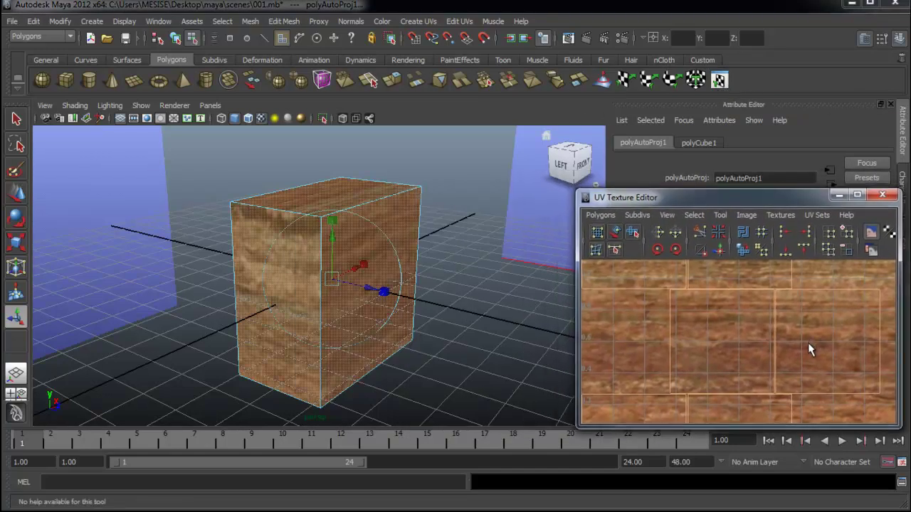
Step: Zoom out in the UV Texture Editor to see the whole tile, then deselect the cube
scroll(760, 351, down, 3)
scroll(733, 362, down, 2)
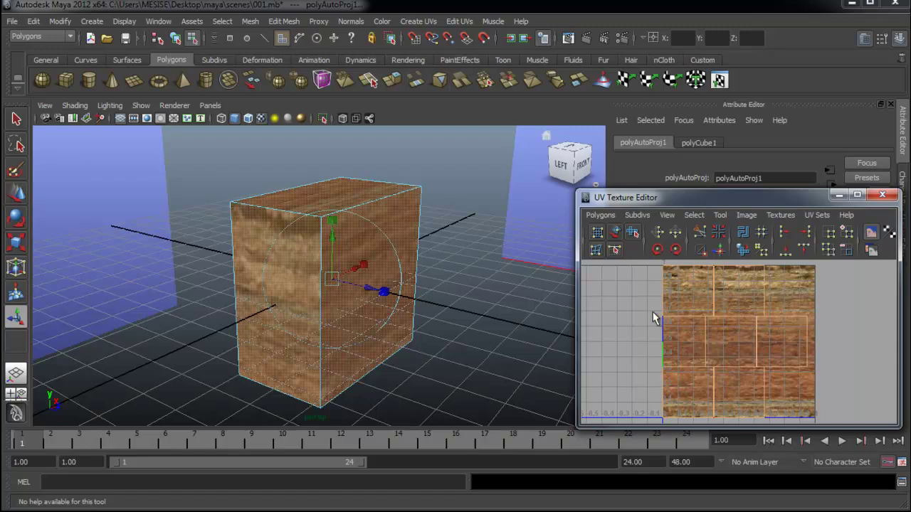
click(515, 279)
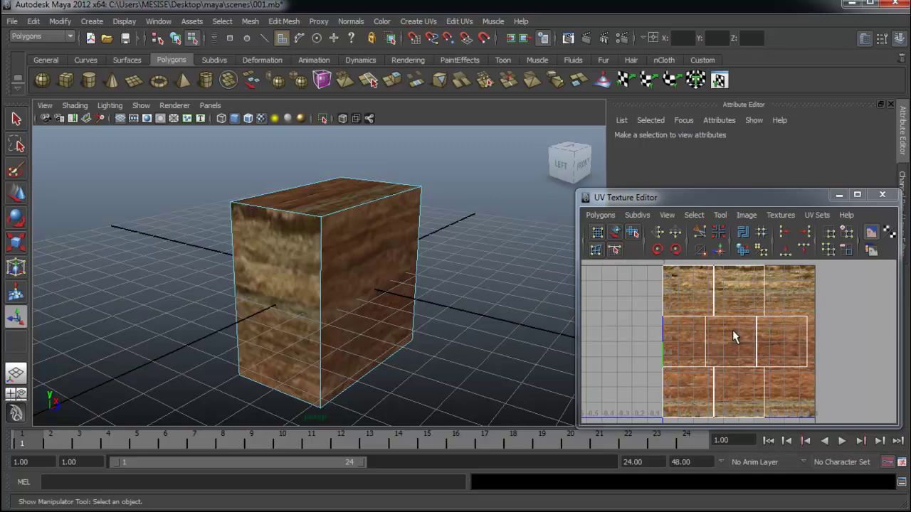
Step: Select the cube's front face, return to Object Mode, and select the whole cube
mouse_move(376, 349)
alt+mouse_down()
mouse_move(250, 305)
mouse_move(189, 311)
mouse_move(244, 406)
mouse_move(378, 436)
mouse_move(432, 412)
mouse_move(376, 401)
mouse_move(380, 329)
alt+mouse_up()
click(376, 327)
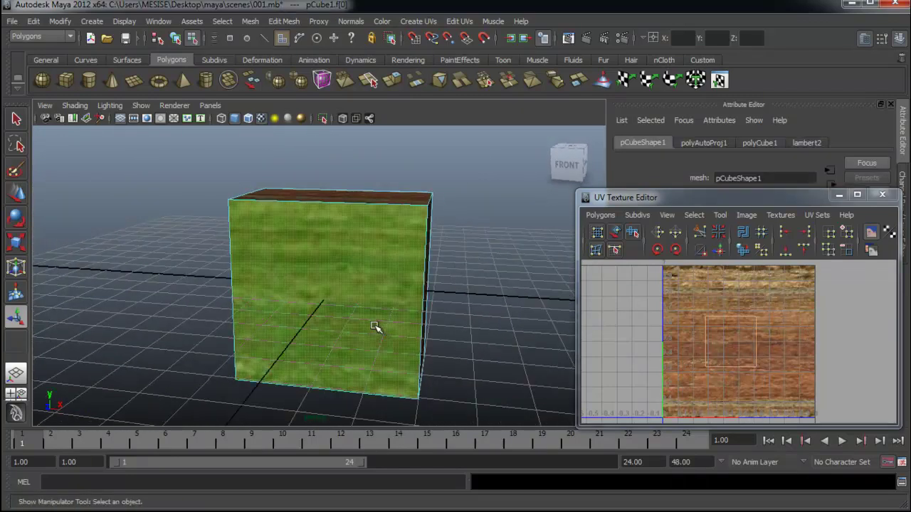
right_drag(388, 281, 434, 240)
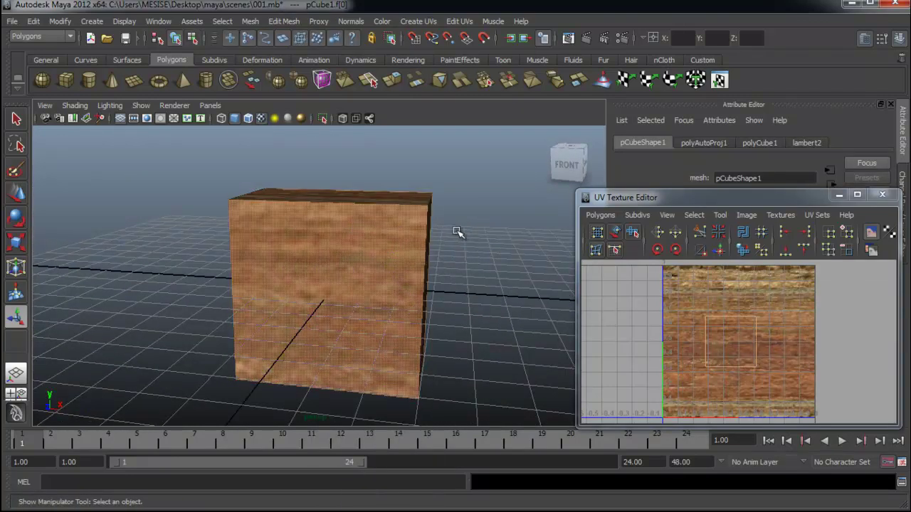
alt+drag(399, 275, 406, 279)
mouse_move(537, 288)
alt+mouse_down()
mouse_move(413, 294)
mouse_move(452, 304)
mouse_move(429, 301)
mouse_move(473, 294)
mouse_move(291, 297)
mouse_move(393, 297)
alt+mouse_up()
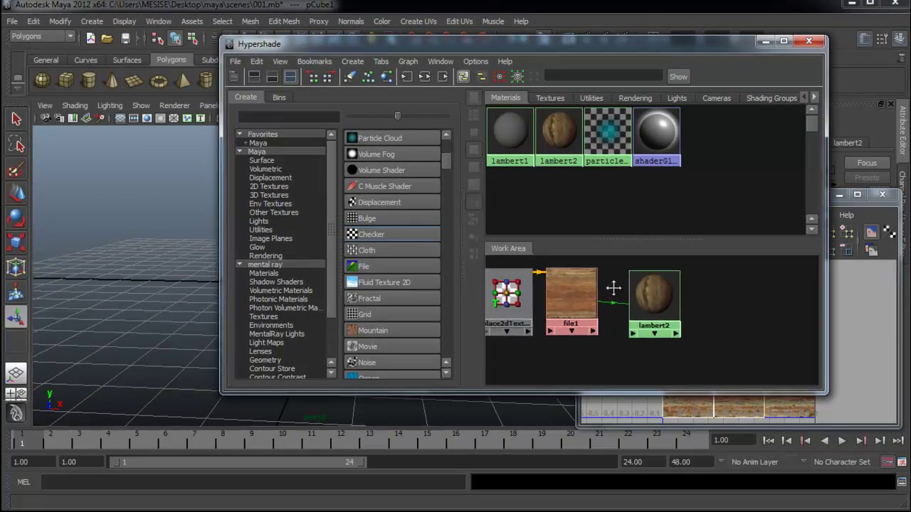
Step: Select lambert2 in Hypershade and render the current frame of the textured cube
alt+middle_drag(610, 291, 627, 303)
click(669, 320)
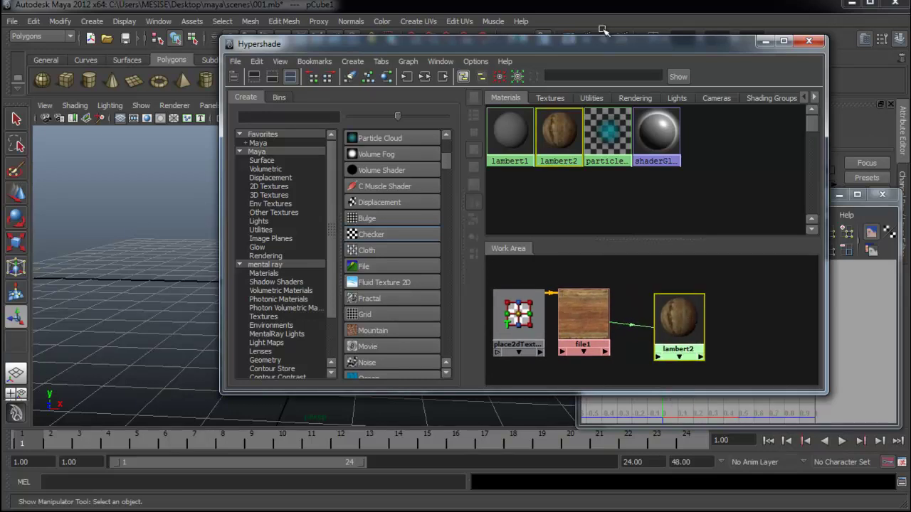
drag(599, 40, 689, 301)
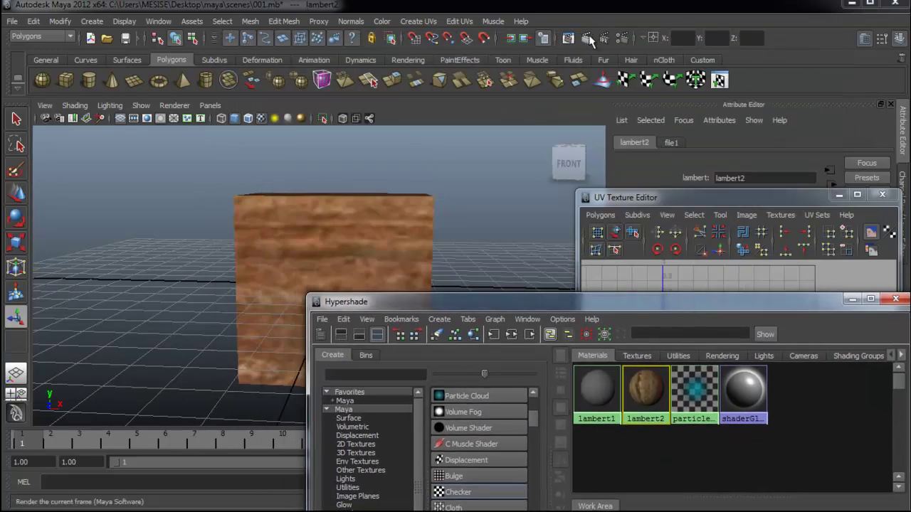
click(588, 39)
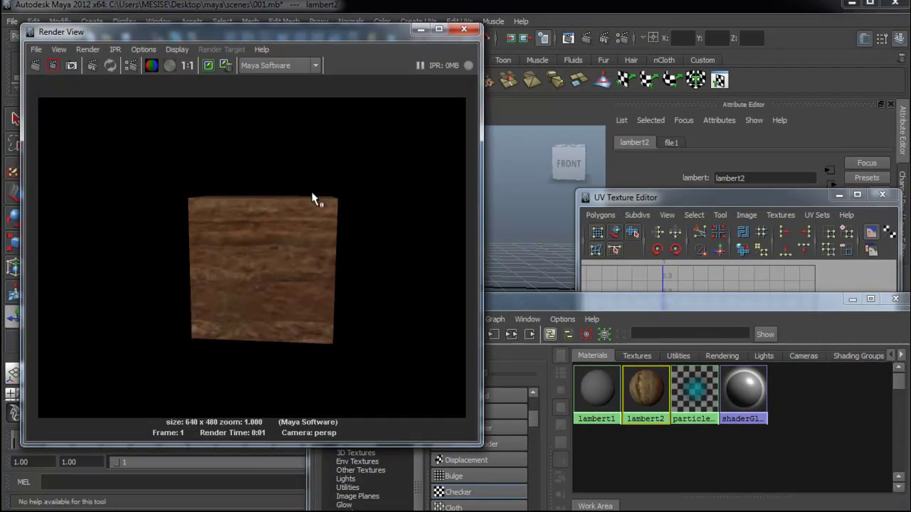
Step: Bring Hypershade back, reposition file1 and begin connecting it to lambert2
mouse_move(523, 302)
mouse_down()
mouse_move(494, 237)
mouse_move(521, 109)
mouse_move(526, 133)
mouse_up()
drag(666, 415, 676, 426)
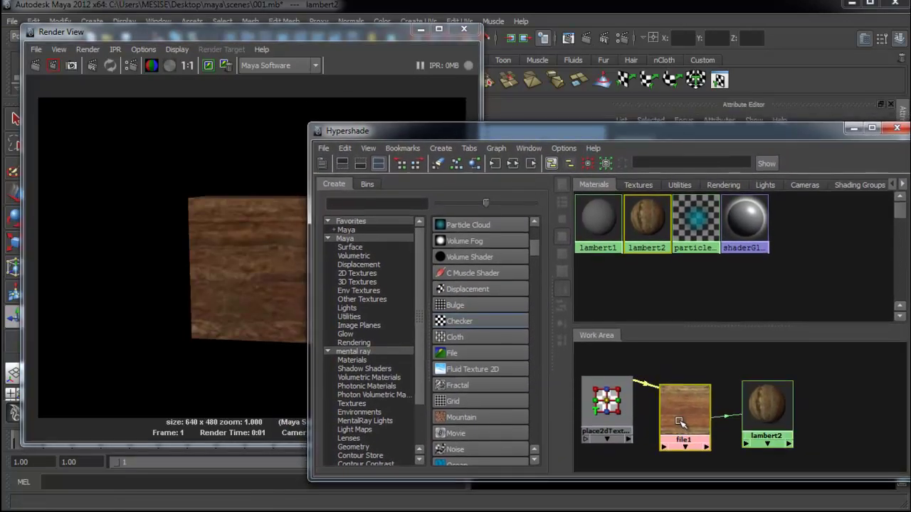
drag(677, 426, 674, 417)
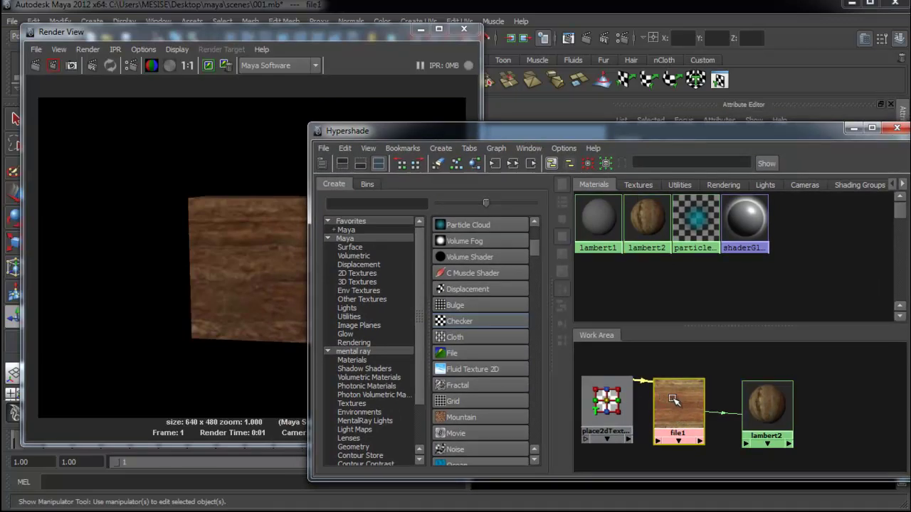
middle_drag(675, 398, 767, 408)
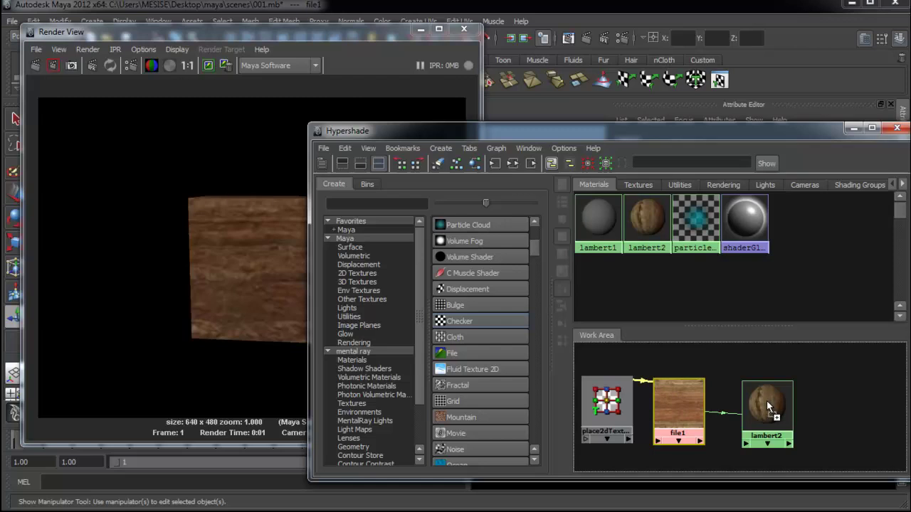
Step: Connect file1 to lambert2 as a bump map through a new bump2d1 node
middle_drag(768, 407, 766, 402)
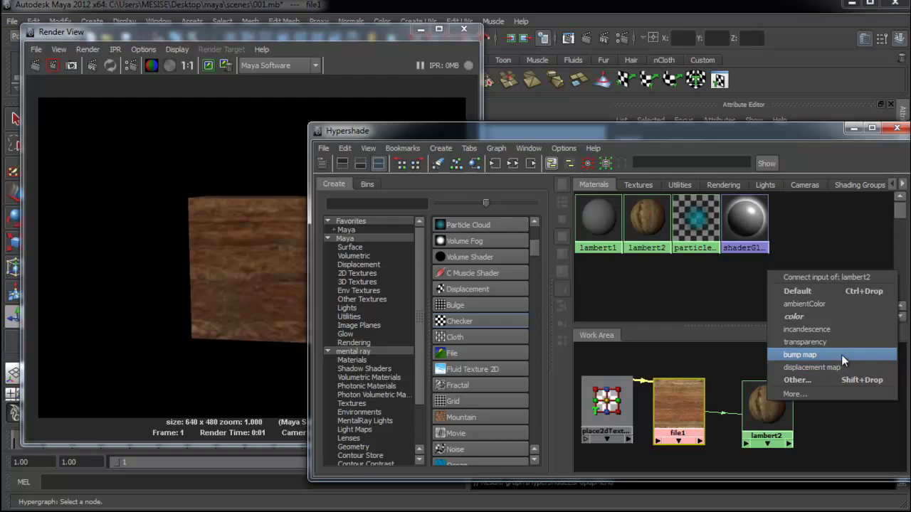
click(841, 355)
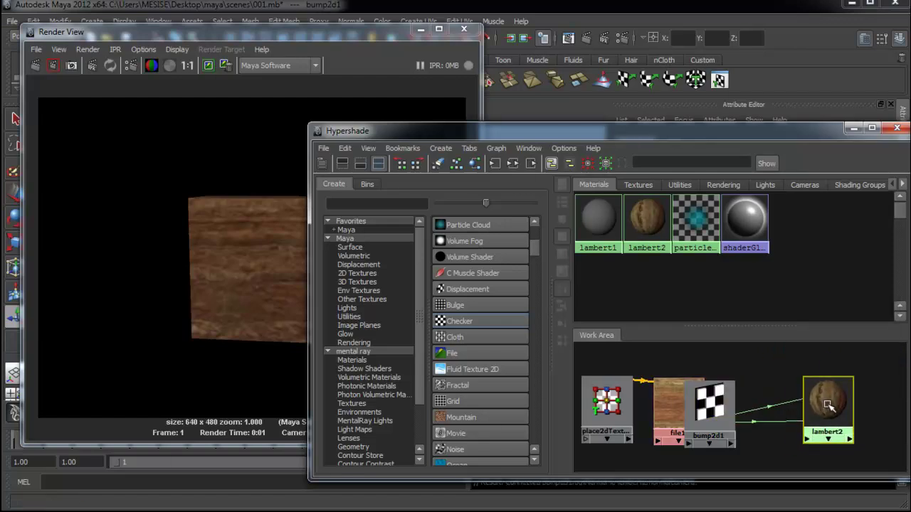
drag(726, 411, 766, 377)
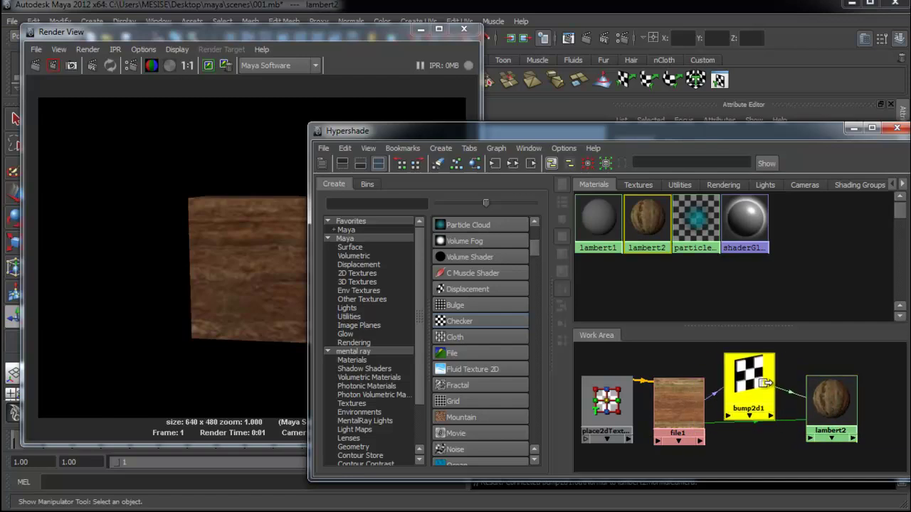
Step: Rearrange the file1, bump2d1, lambert2 and place2dTexture nodes in the Hypershade
drag(698, 412, 704, 434)
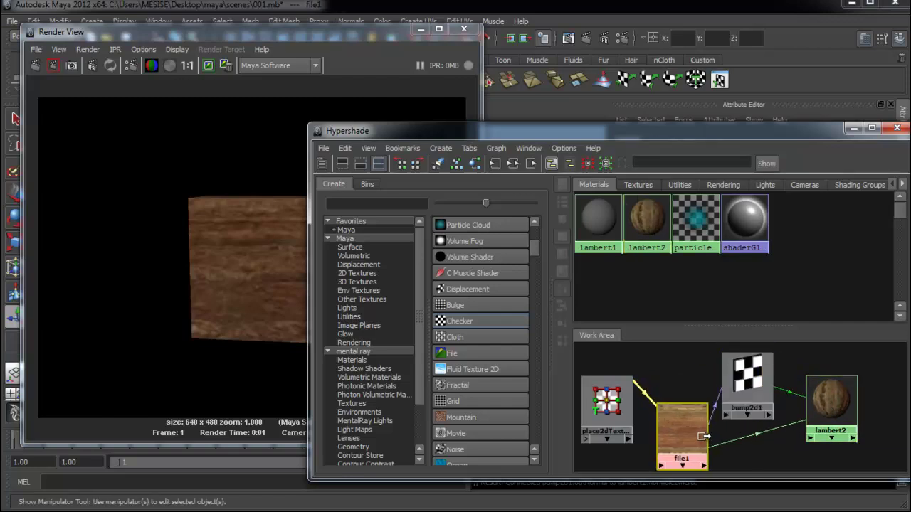
click(847, 417)
drag(847, 417, 834, 445)
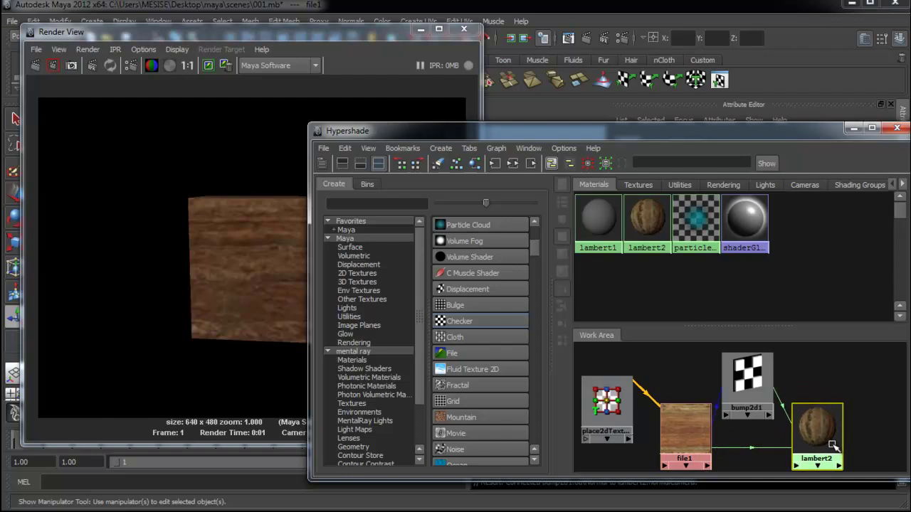
drag(748, 385, 753, 392)
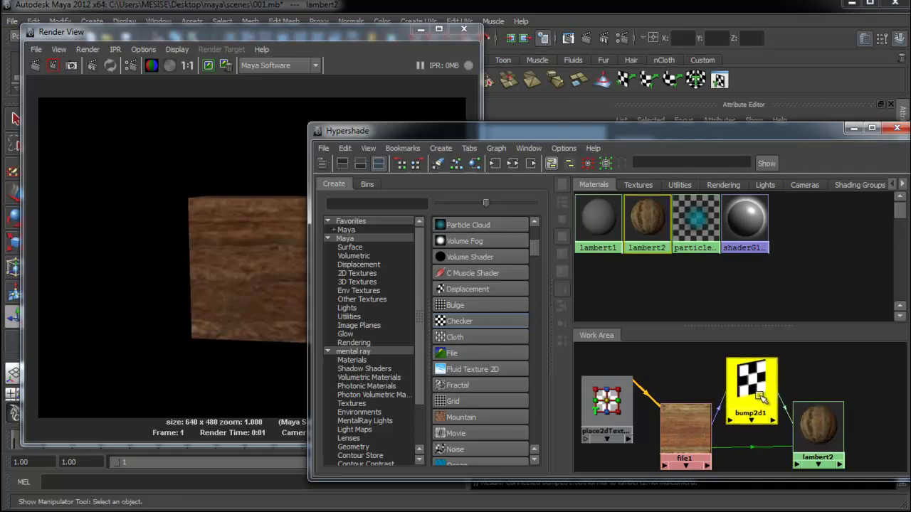
drag(834, 442, 839, 444)
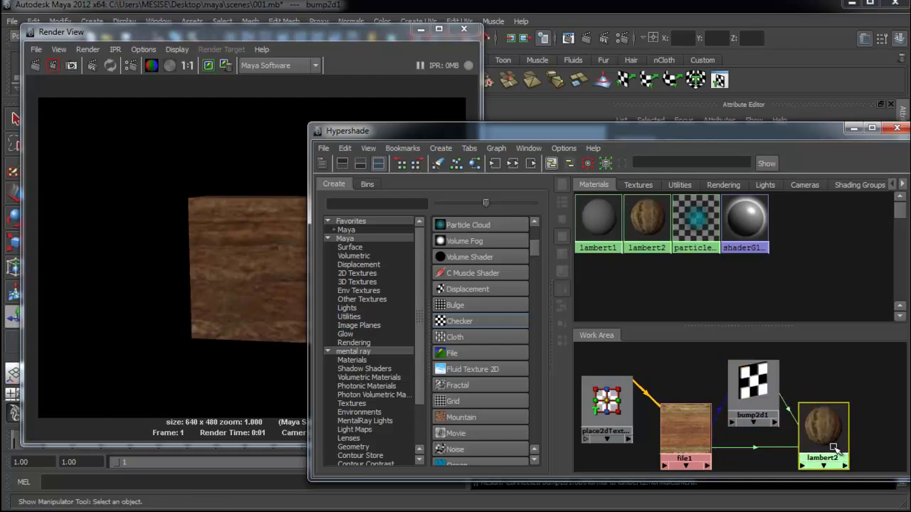
drag(625, 425, 610, 448)
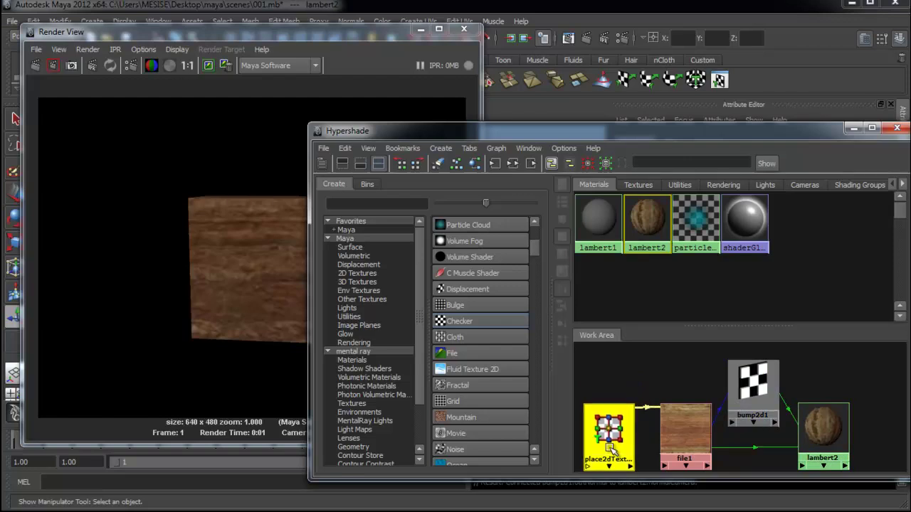
click(834, 427)
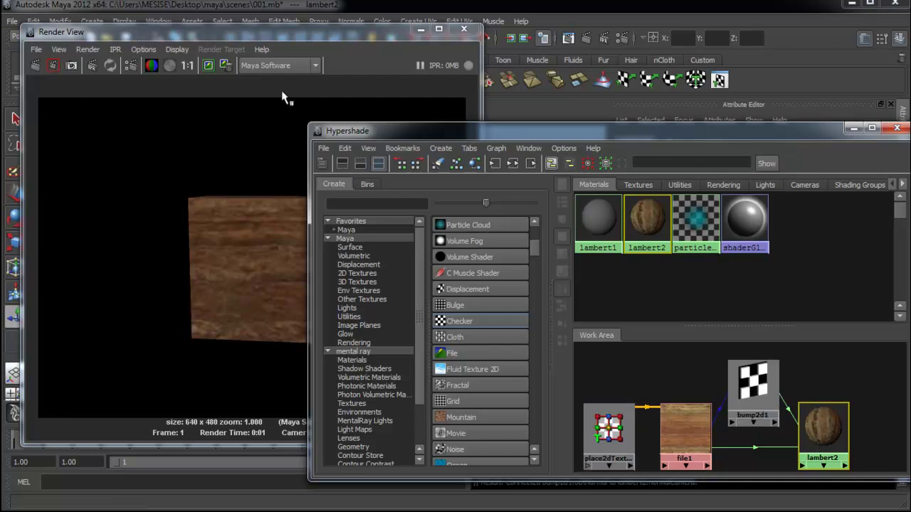
Step: Redo the previous render to preview the cube's bump detail
click(37, 67)
click(37, 67)
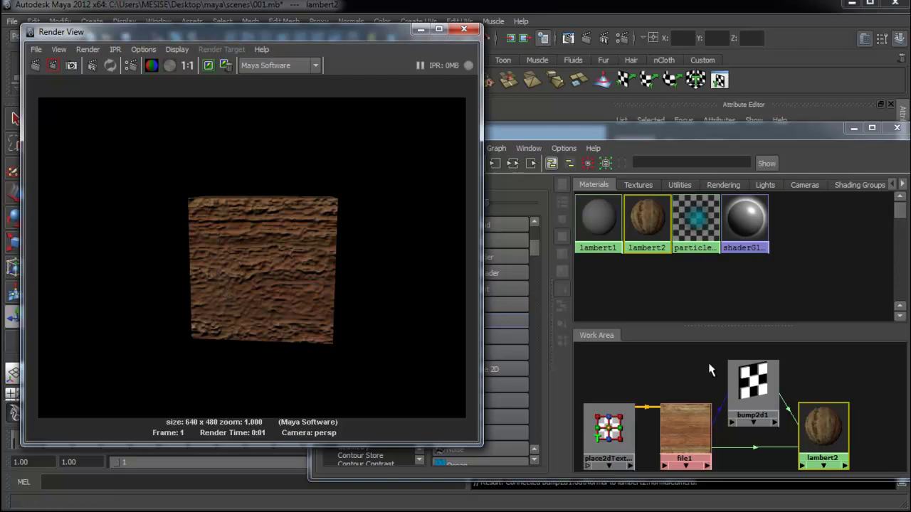
mouse_move(768, 132)
mouse_down()
mouse_move(643, 155)
mouse_move(553, 223)
mouse_move(643, 68)
mouse_move(428, 53)
mouse_up()
Step: Adjust bump2d1's Bump Depth to about 1.016 and re-render the cube
click(390, 299)
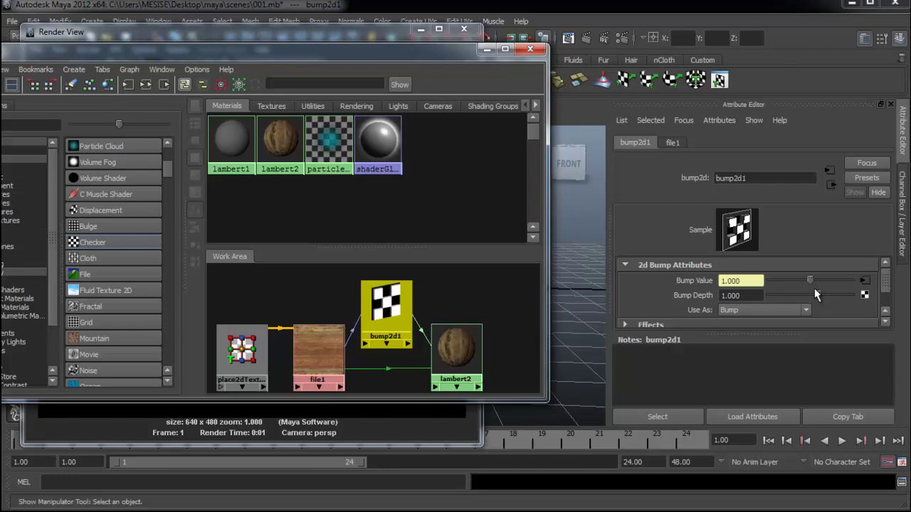
drag(815, 294, 819, 298)
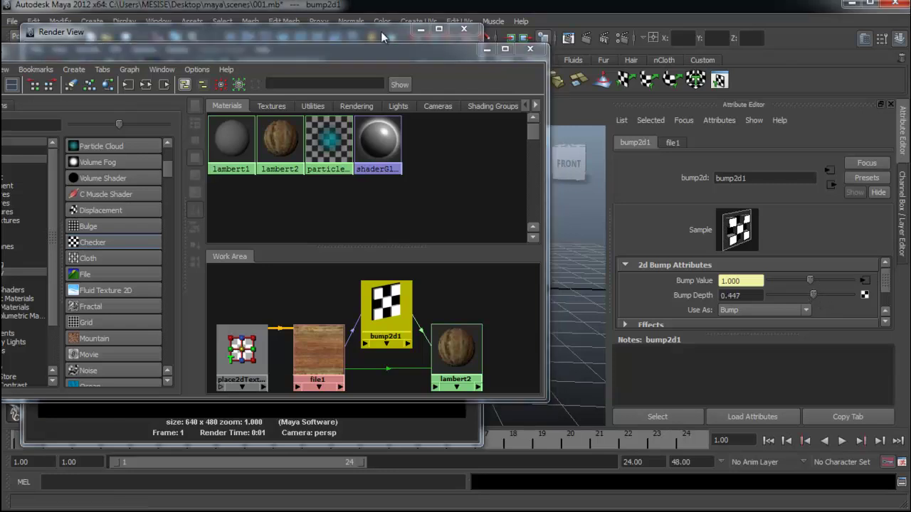
drag(384, 49, 802, 228)
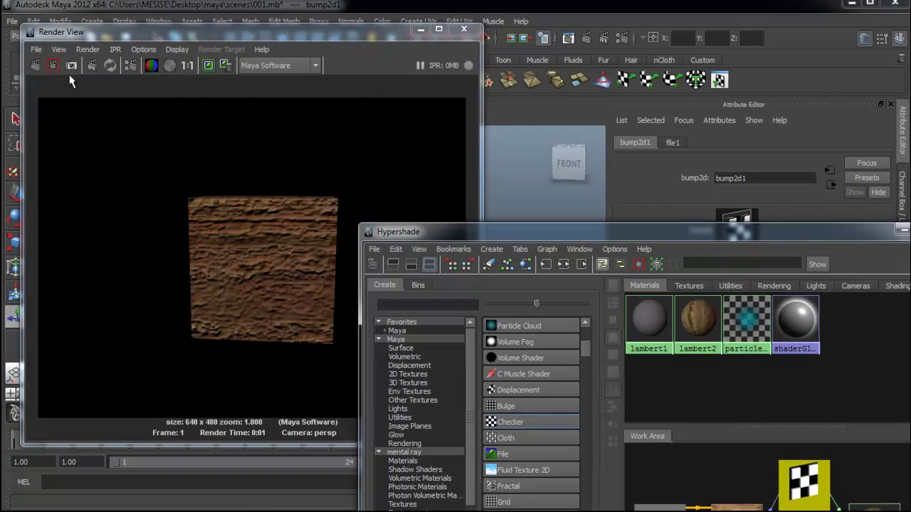
click(36, 65)
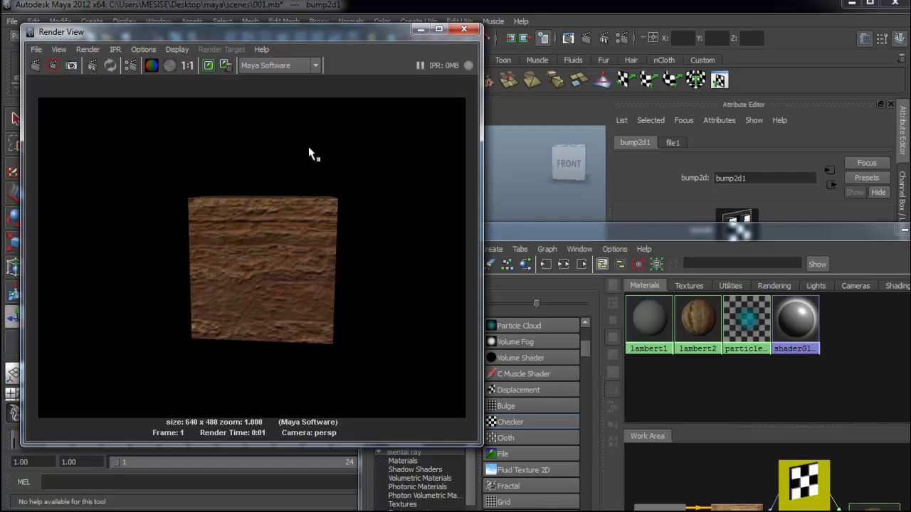
Step: Lower the Bump Depth to 0.203 and re-render for a subtler bump
drag(754, 236, 797, 365)
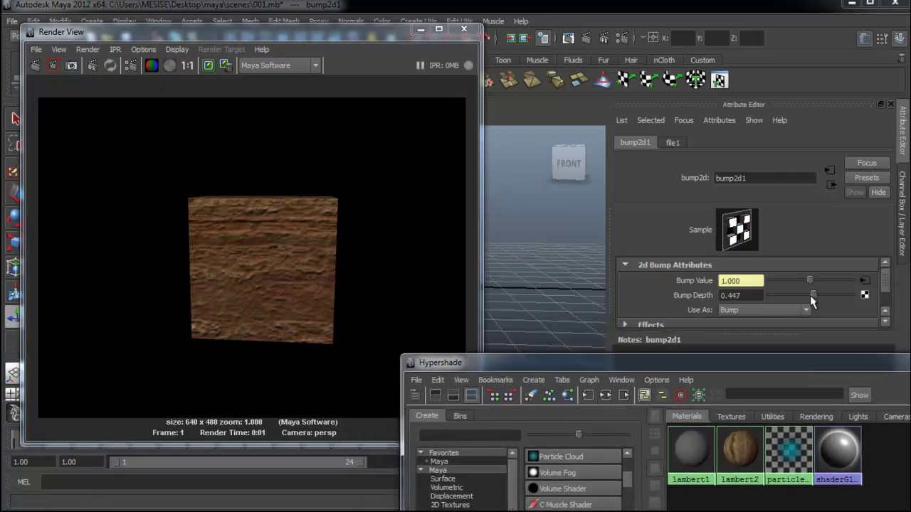
drag(809, 295, 812, 295)
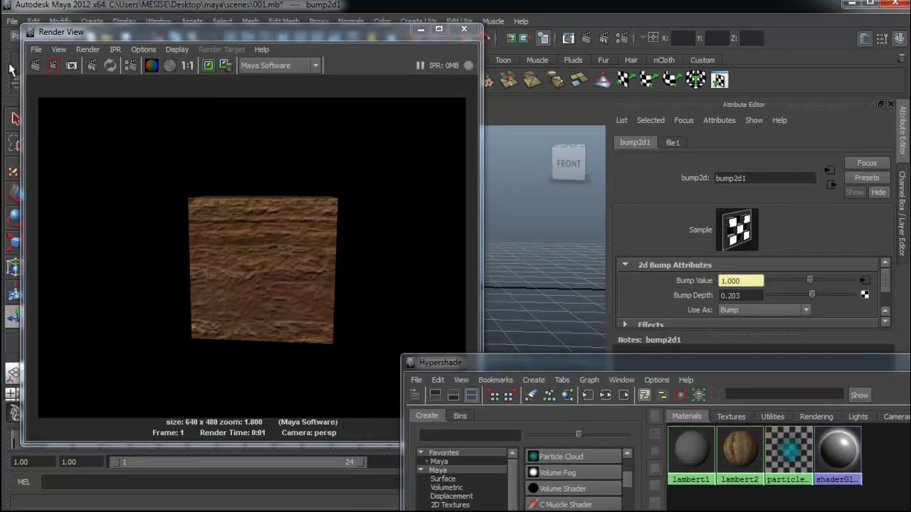
click(35, 64)
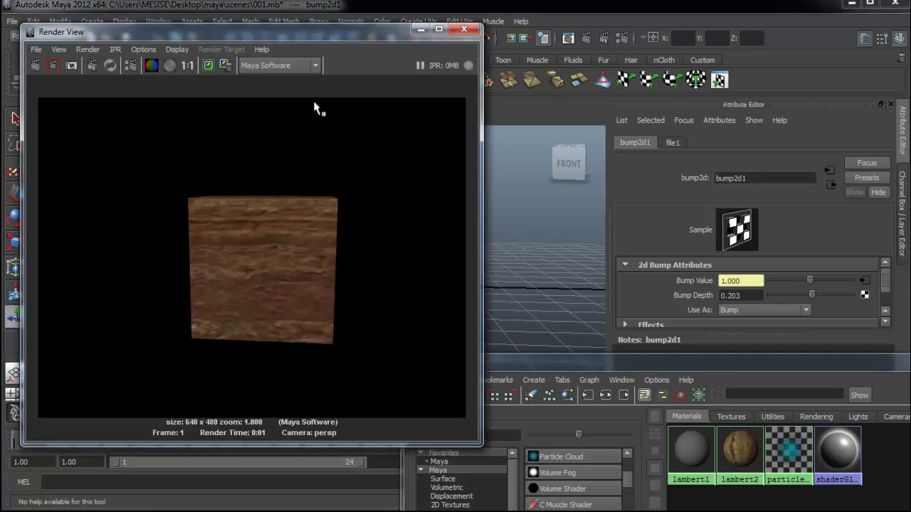
drag(269, 32, 756, 43)
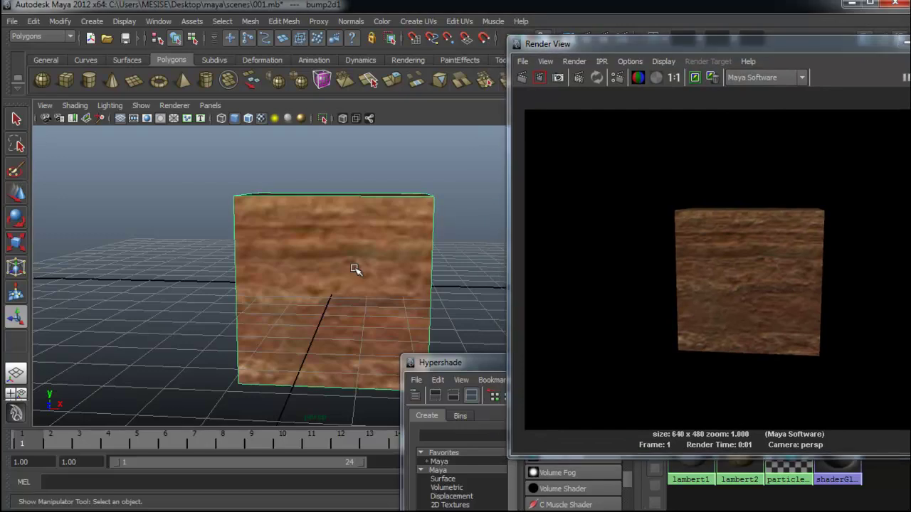
Step: Select the cube and insert two horizontal and two vertical edge loops
mouse_move(348, 269)
alt+mouse_down()
mouse_move(371, 275)
mouse_move(294, 262)
alt+mouse_up()
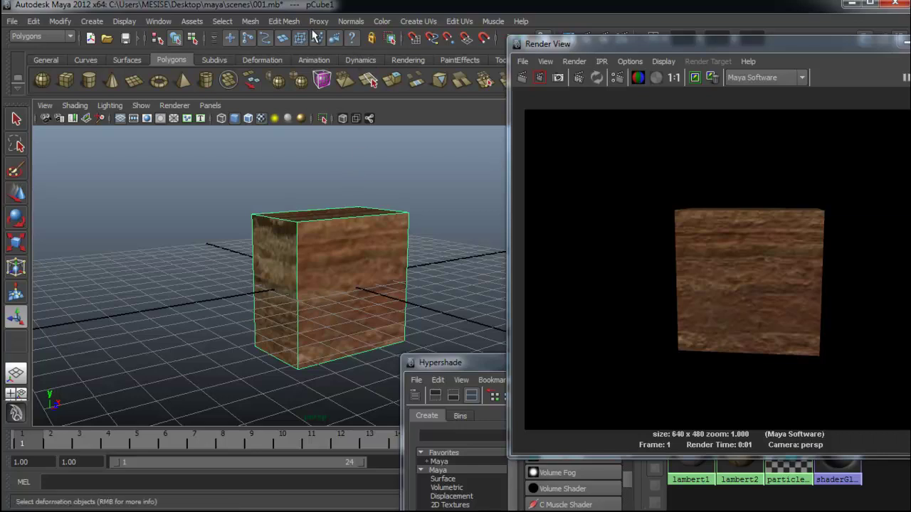
click(280, 22)
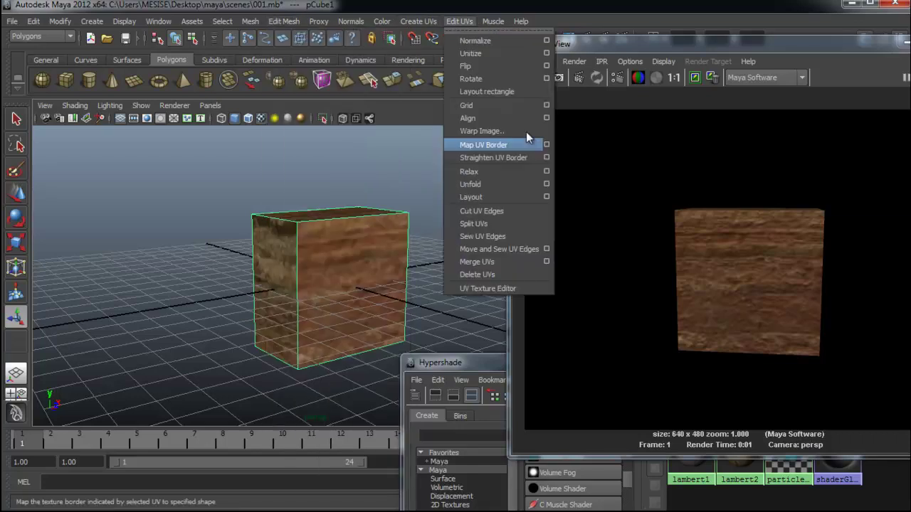
click(238, 242)
click(270, 242)
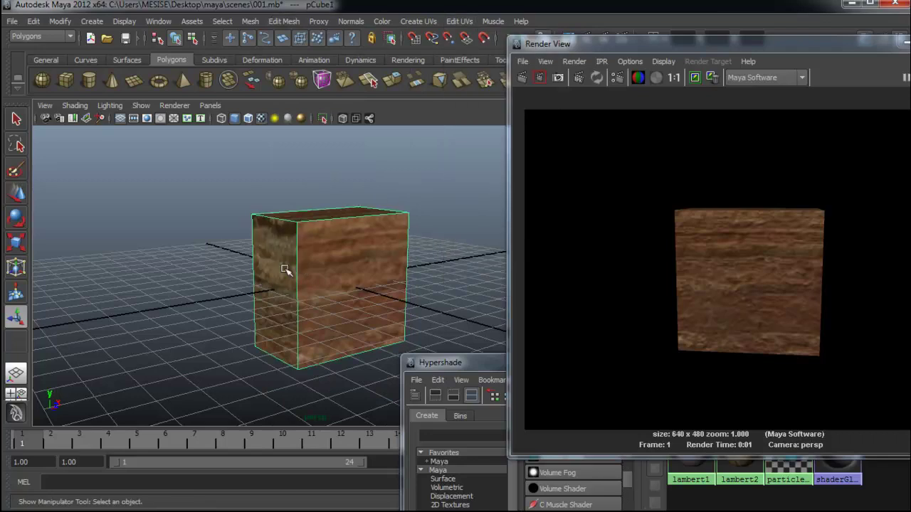
click(289, 22)
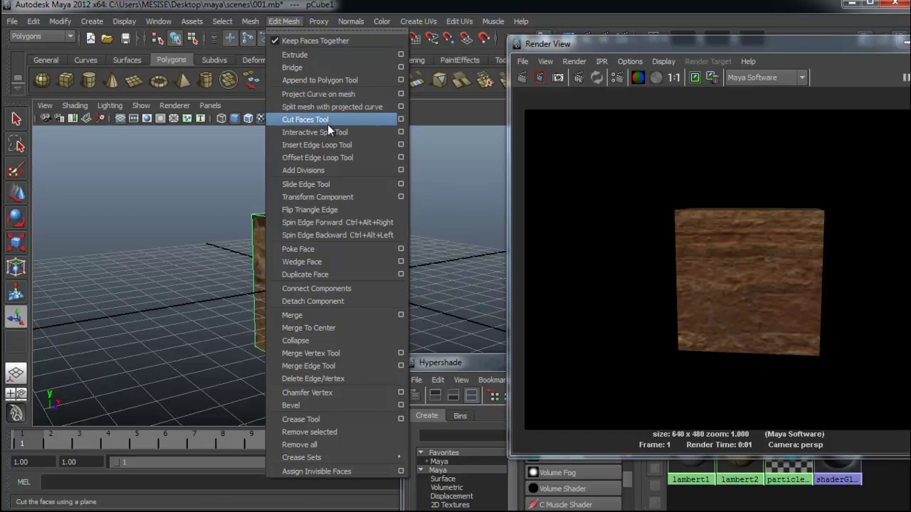
click(335, 145)
drag(302, 253, 299, 247)
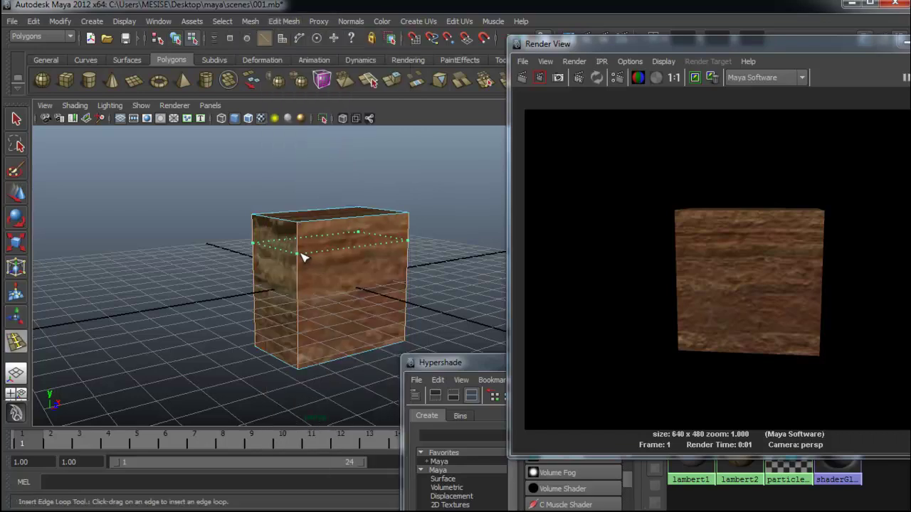
click(298, 285)
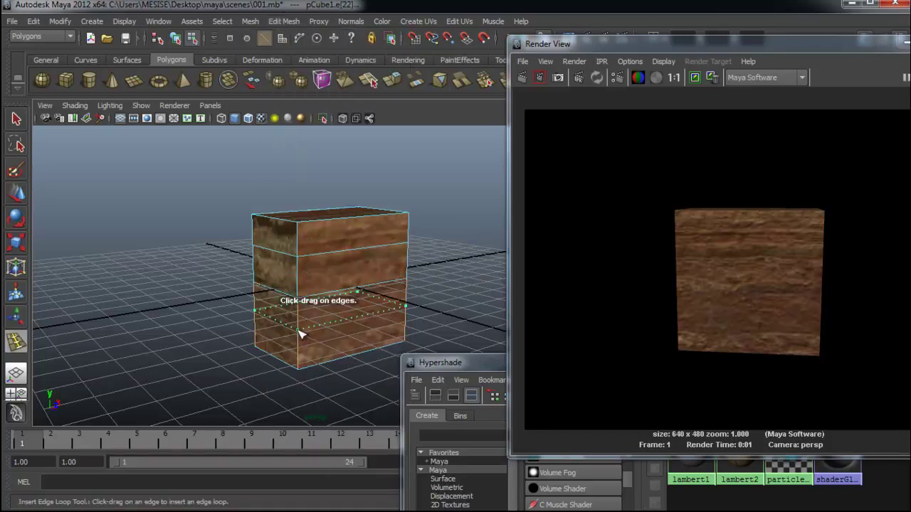
click(332, 366)
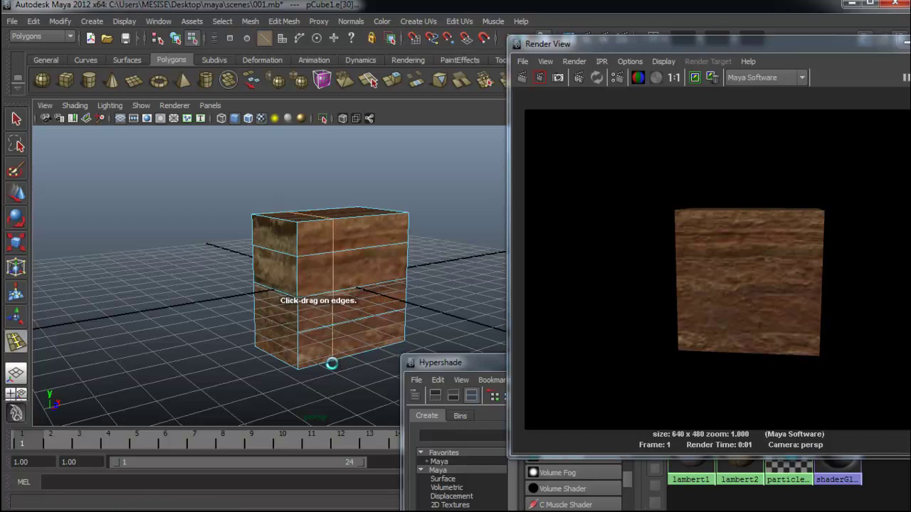
click(376, 350)
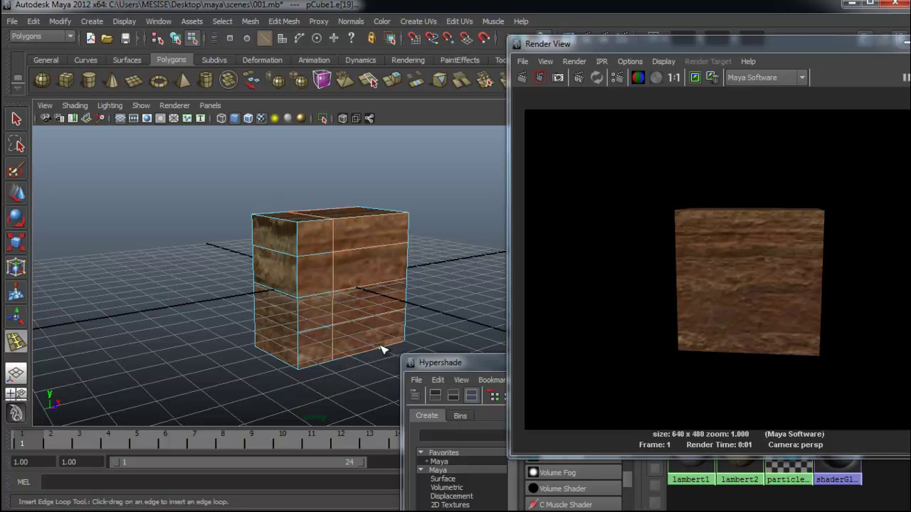
key(q)
Step: Return the cube to object mode and reselect it
right_drag(380, 238, 431, 212)
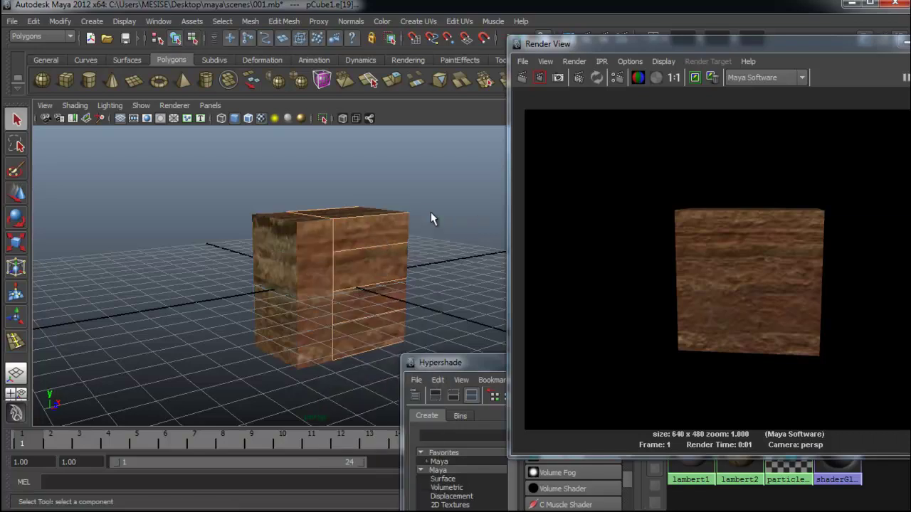
click(384, 234)
right_drag(383, 234, 385, 215)
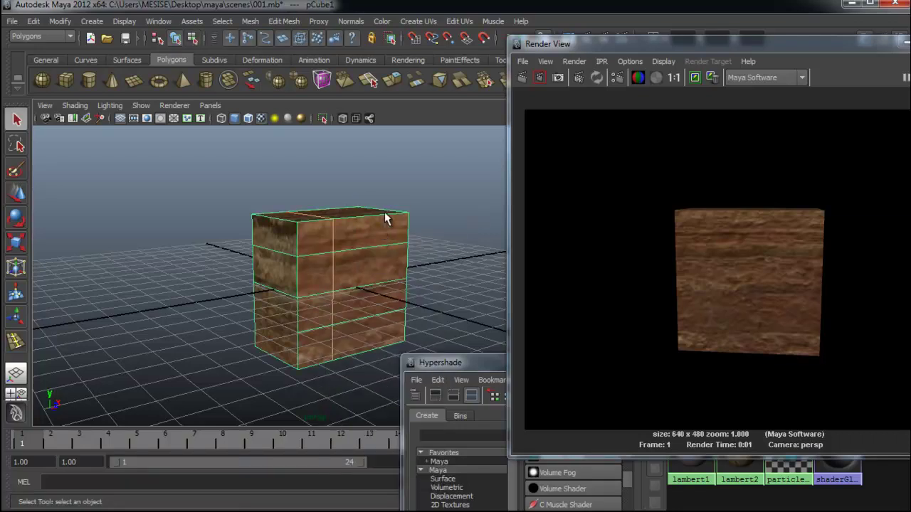
right_click(351, 242)
click(409, 227)
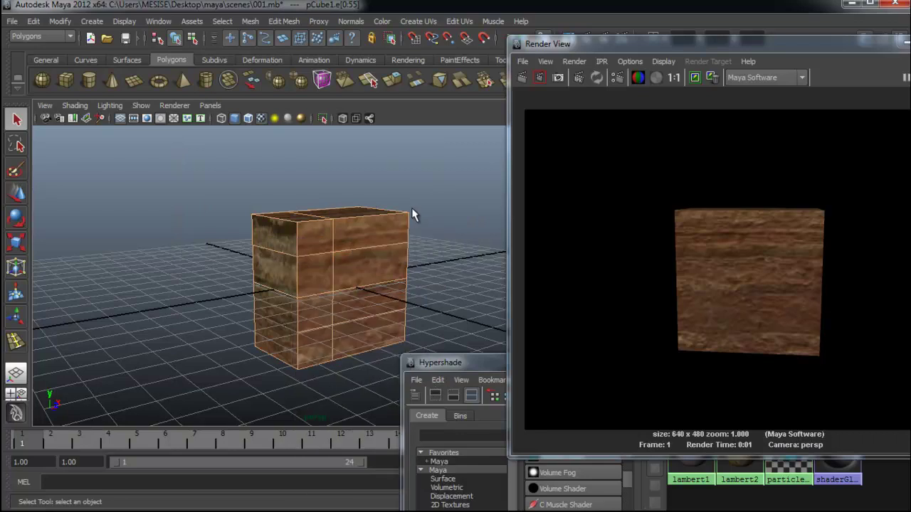
click(413, 206)
click(359, 232)
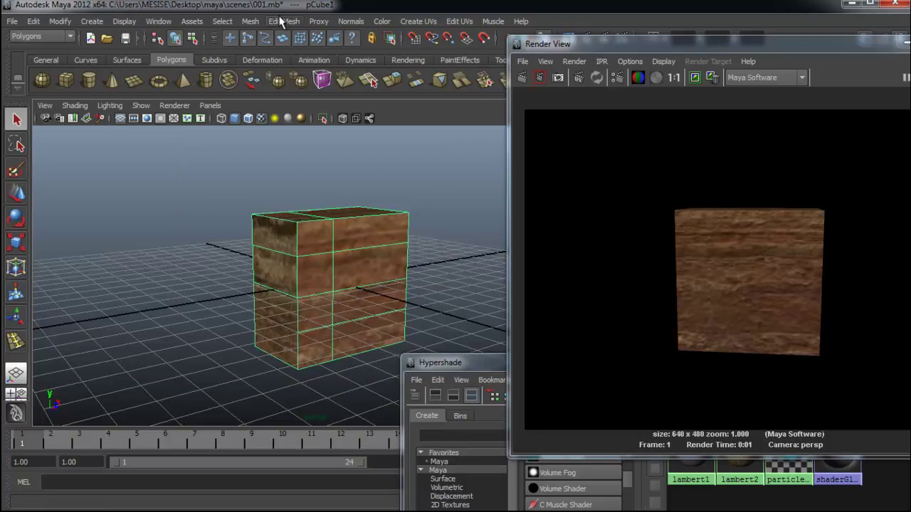
Step: Insert one more vertical edge loop on the cube's side
click(283, 20)
click(326, 145)
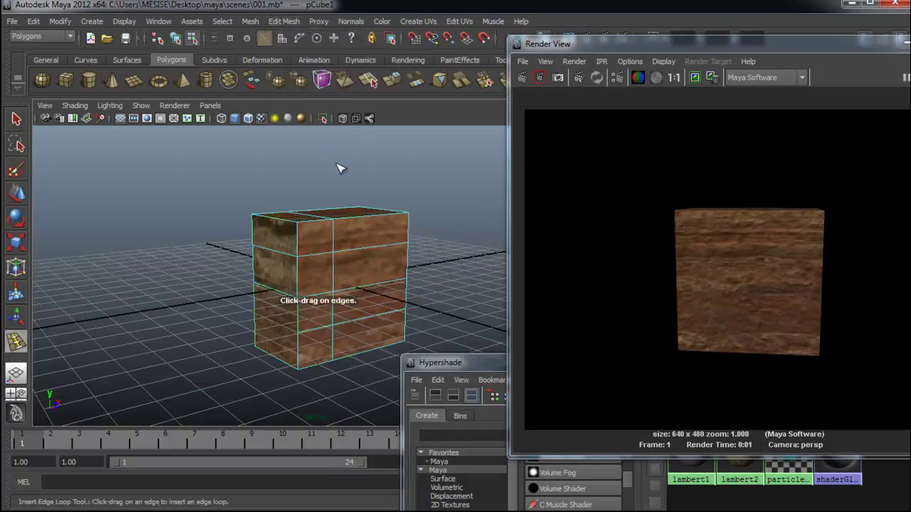
click(377, 246)
right_drag(389, 240, 415, 229)
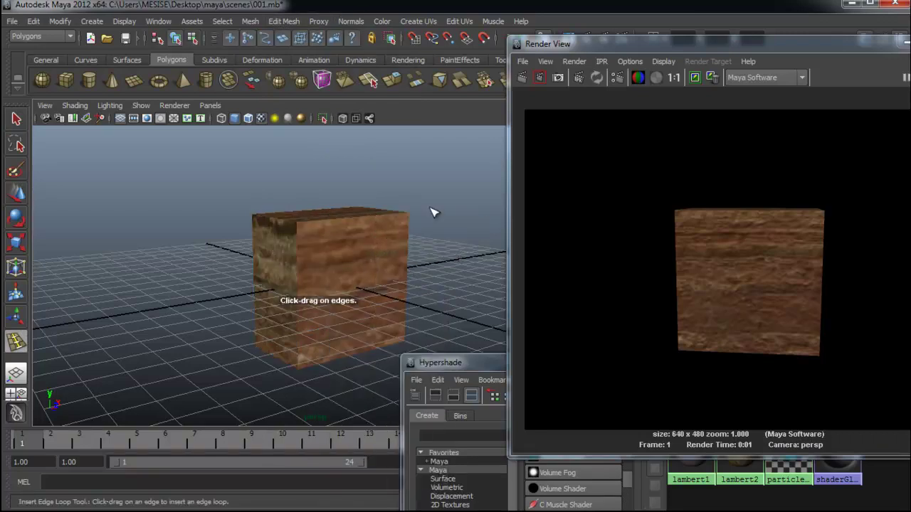
key(q)
Step: Select the cube and switch to face selection mode
mouse_move(399, 243)
alt+mouse_down()
mouse_move(320, 276)
mouse_move(353, 294)
mouse_move(321, 284)
mouse_move(401, 297)
mouse_move(372, 278)
alt+mouse_up()
click(320, 276)
right_drag(369, 258, 366, 271)
alt+drag(367, 272, 396, 275)
Step: Move several front and left-side faces to roughen the cube's shape
click(377, 269)
key(w)
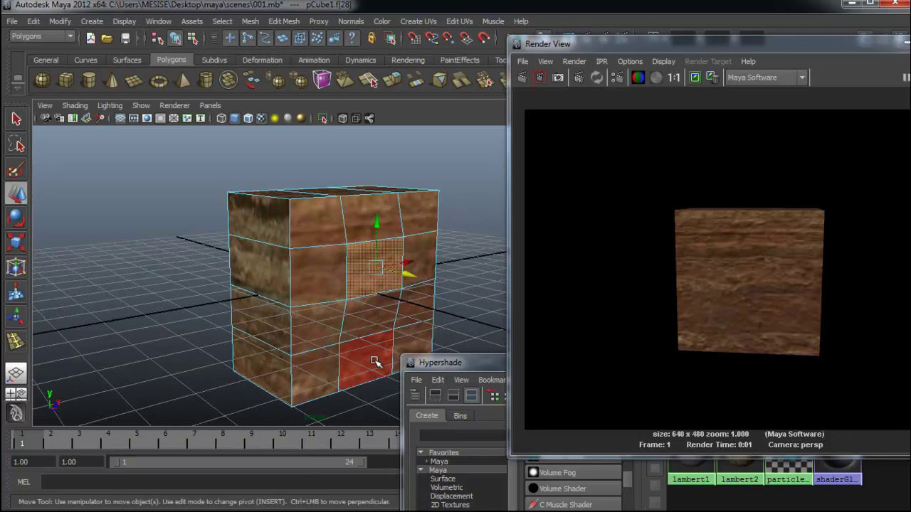
click(365, 361)
drag(385, 364, 390, 370)
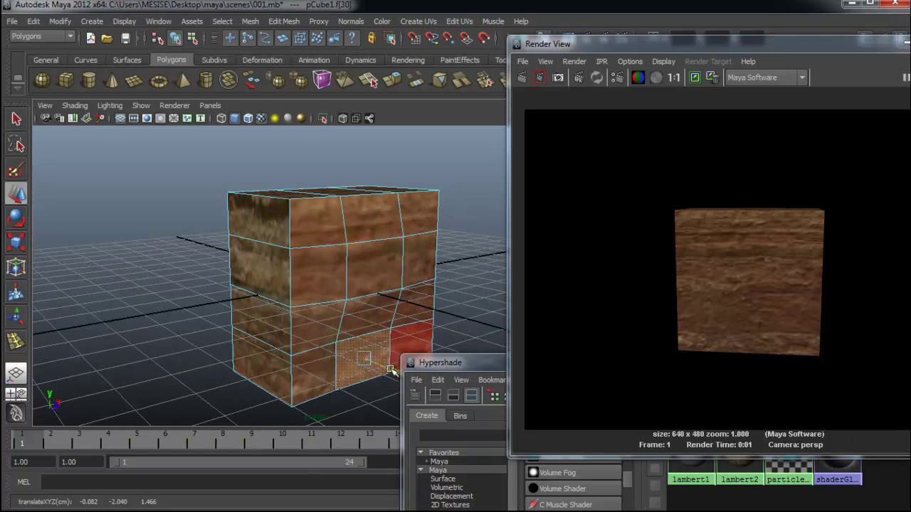
click(253, 269)
drag(304, 264, 294, 268)
Step: Rotate the top, right-side and lower faces to warp the cube
alt+drag(349, 271, 334, 194)
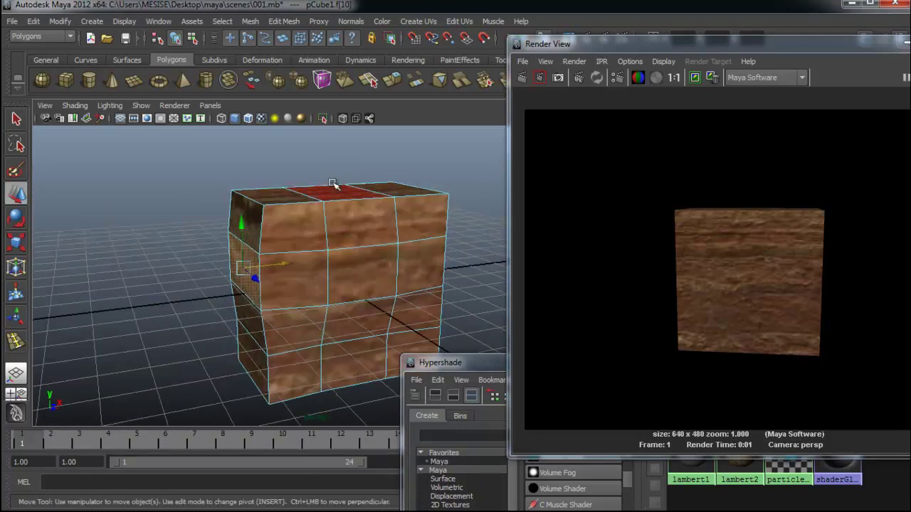
click(340, 188)
key(e)
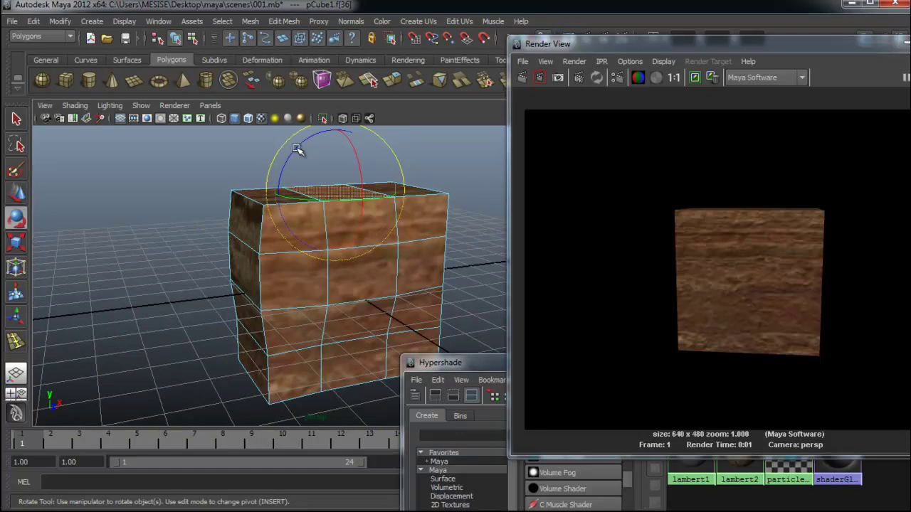
mouse_move(360, 186)
mouse_down()
mouse_move(378, 243)
mouse_move(464, 264)
mouse_move(289, 238)
mouse_move(403, 273)
mouse_up()
click(403, 271)
mouse_move(441, 228)
mouse_down()
mouse_move(403, 241)
mouse_move(376, 376)
mouse_move(377, 363)
mouse_move(335, 349)
mouse_move(258, 350)
mouse_up()
click(382, 350)
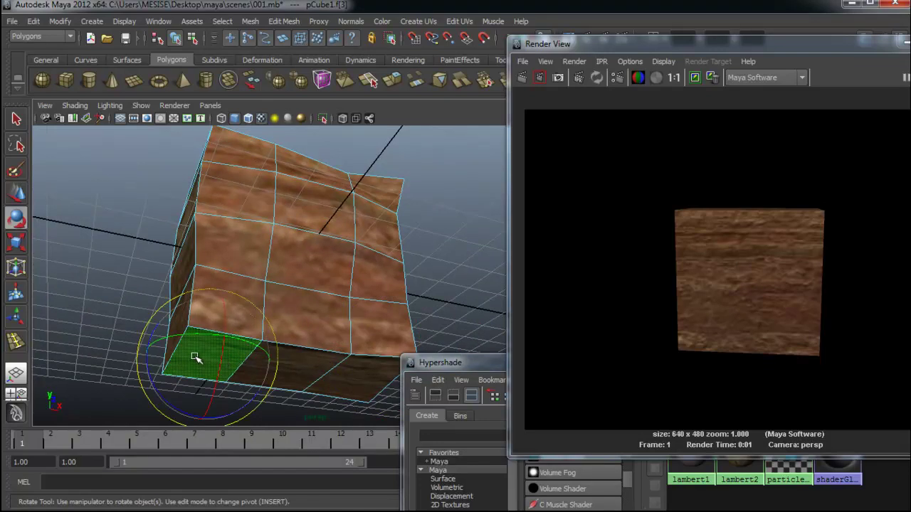
drag(195, 358, 205, 353)
Step: Select and tilt further faces on the left side and top
mouse_move(231, 285)
alt+mouse_down()
mouse_move(275, 325)
mouse_move(234, 285)
alt+mouse_up()
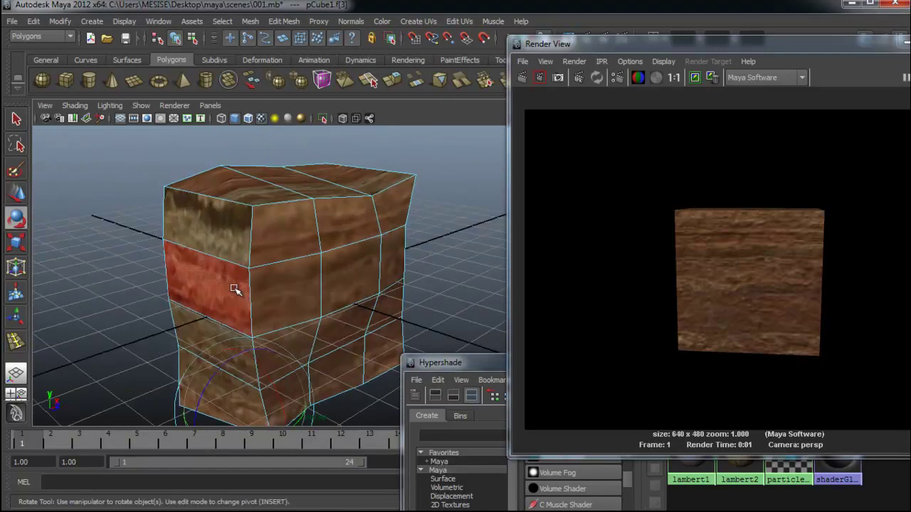
click(212, 313)
mouse_move(250, 315)
alt+mouse_down()
mouse_move(240, 317)
mouse_move(254, 202)
mouse_move(244, 173)
alt+mouse_up()
click(249, 173)
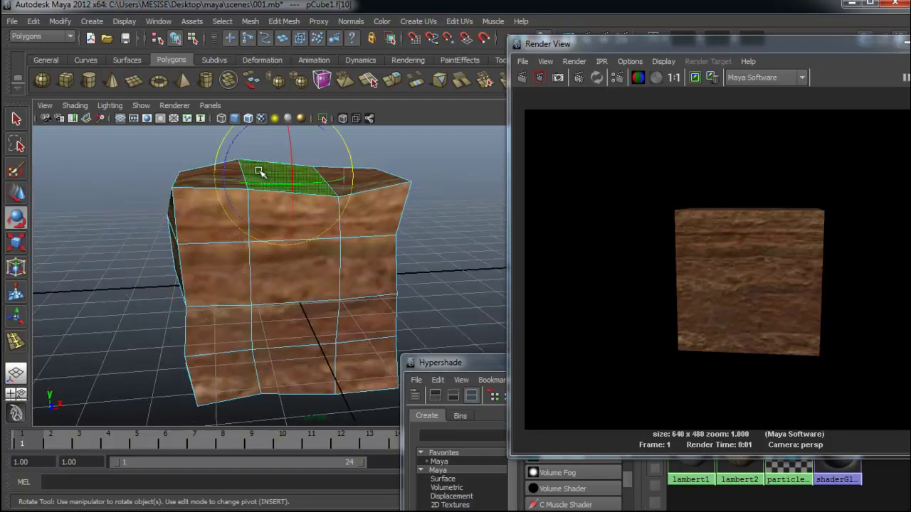
click(265, 163)
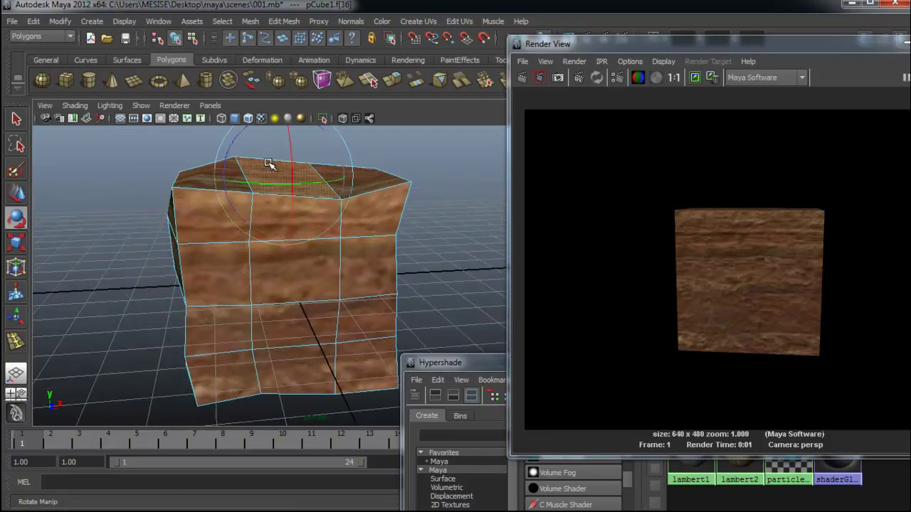
Step: Return to object mode and re-render the reshaped cube from a new angle
right_drag(332, 260, 413, 245)
mouse_move(417, 245)
alt+mouse_down()
mouse_move(199, 234)
mouse_move(264, 246)
mouse_move(317, 237)
mouse_move(309, 230)
mouse_move(277, 264)
mouse_move(244, 260)
alt+mouse_up()
alt+middle_drag(234, 261, 244, 271)
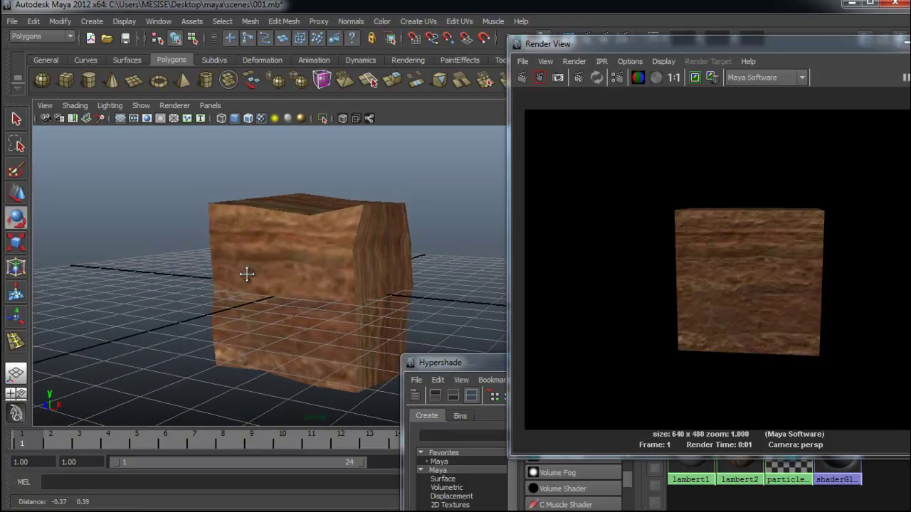
click(521, 78)
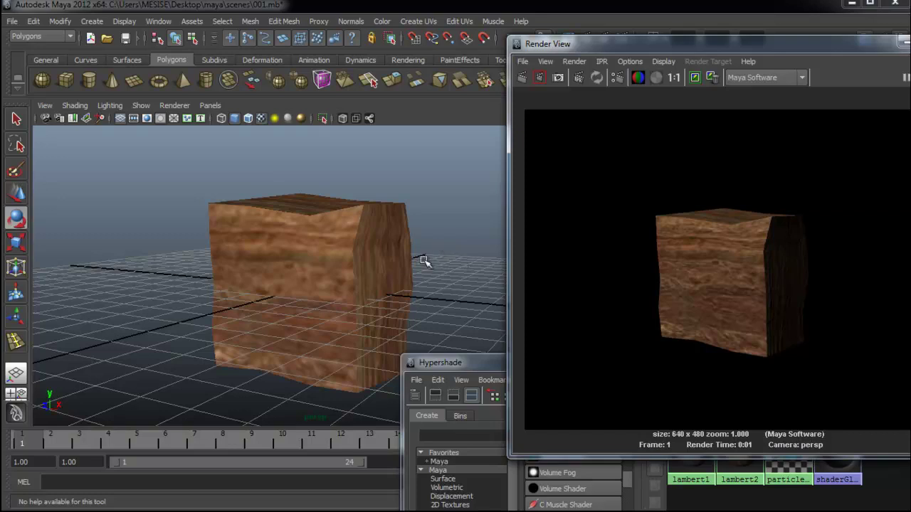
Step: Reselect the textured cube and nudge the Render View window down slightly
click(369, 266)
key(e)
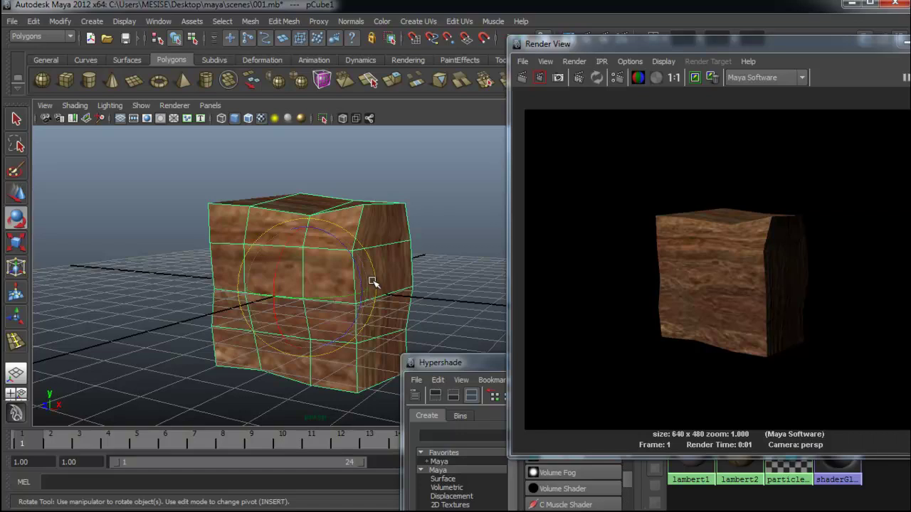
click(458, 223)
click(392, 247)
drag(553, 46, 552, 53)
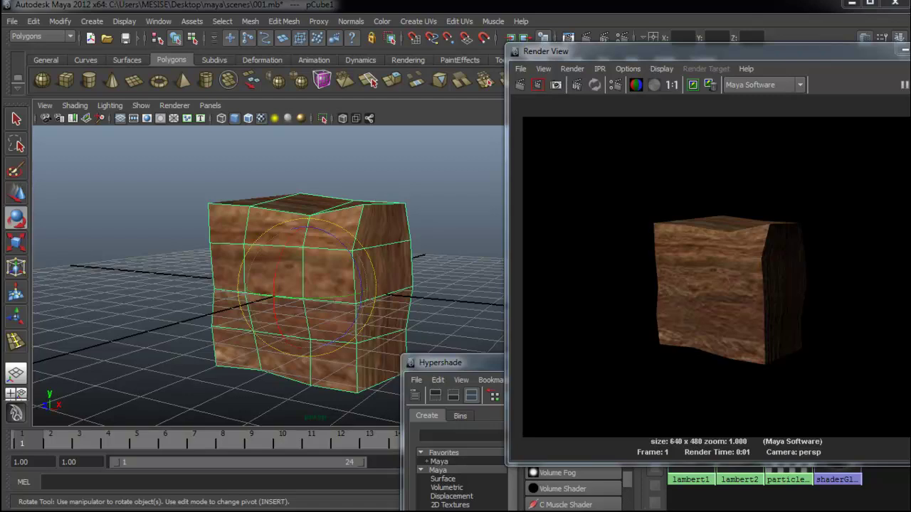
Step: Apply Edit Mesh > Bevel to the cube and close the render preview
key(t)
click(292, 22)
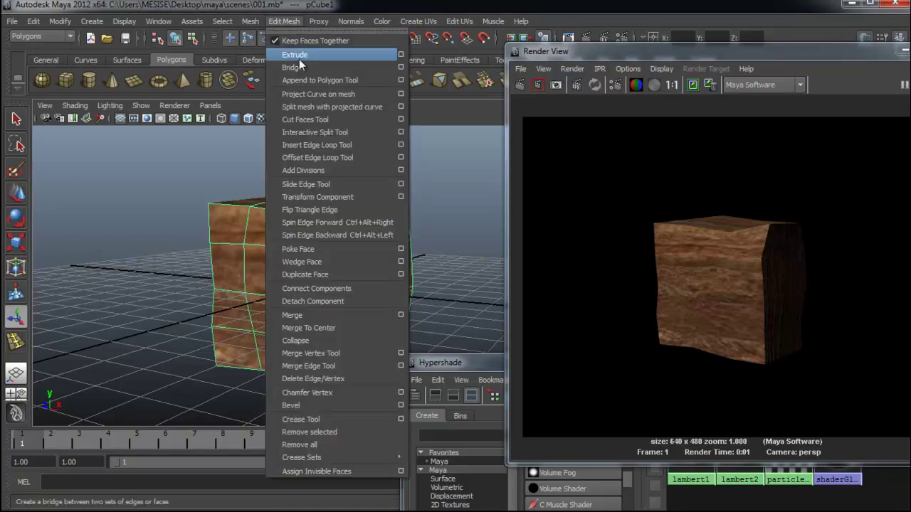
click(326, 400)
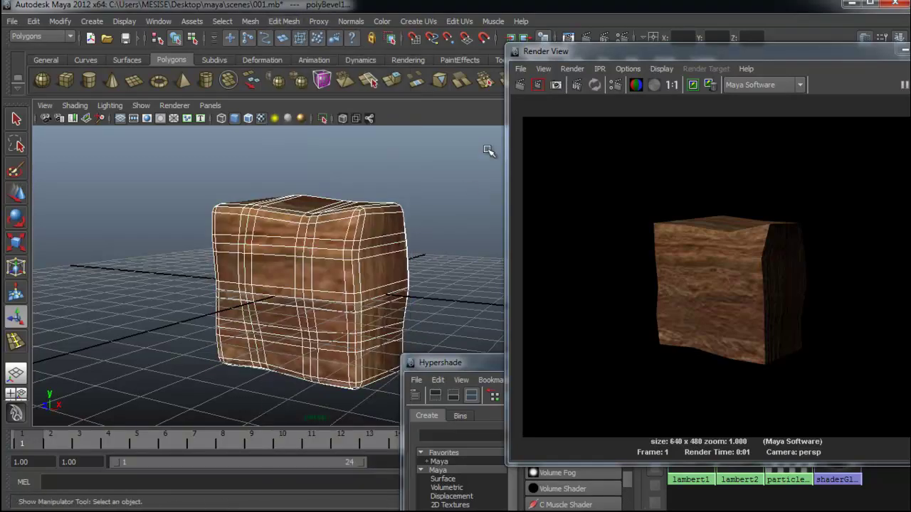
mouse_move(687, 57)
mouse_down()
mouse_move(622, 93)
mouse_move(553, 153)
mouse_up()
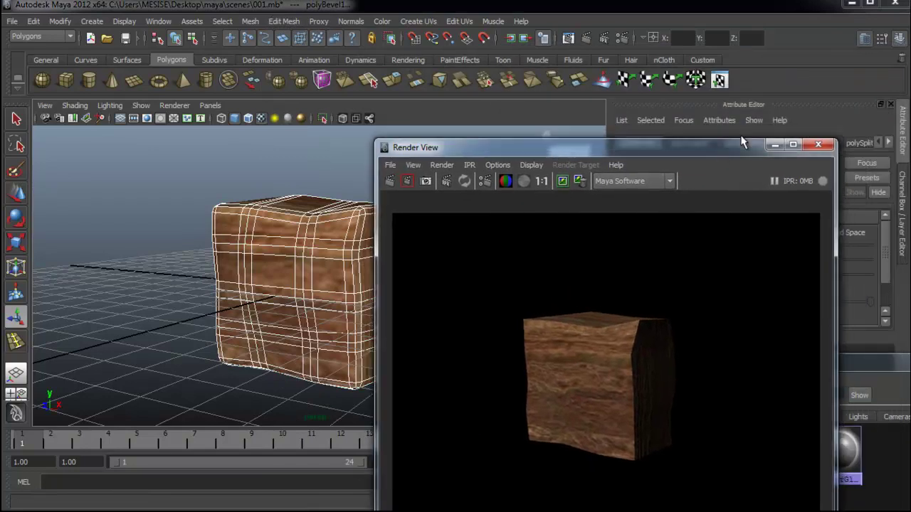
click(776, 145)
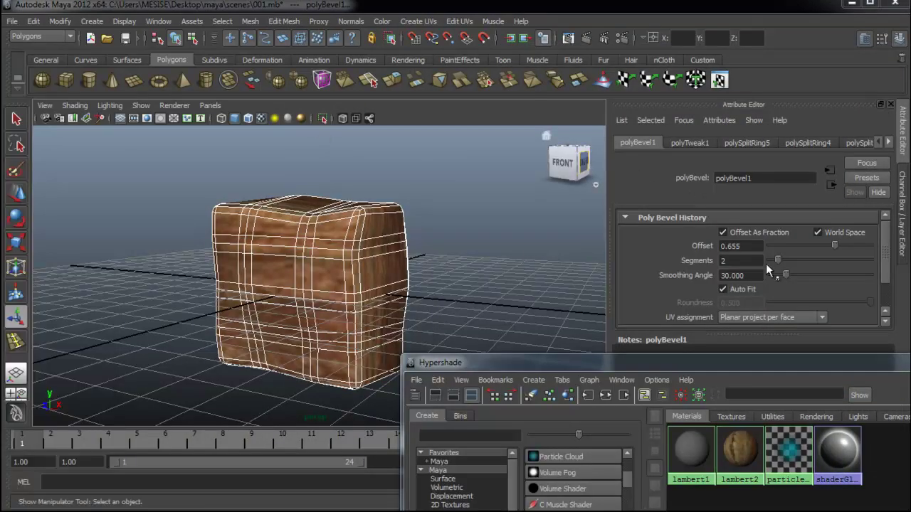
Step: Set the bevel offset to 0.874 and raise the smoothing angle to 180
drag(837, 252, 874, 249)
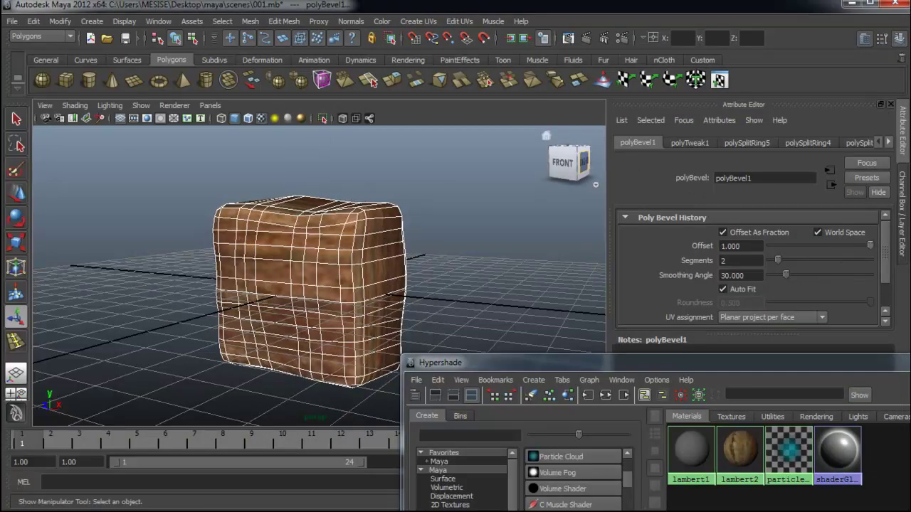
text(2)
key(Return)
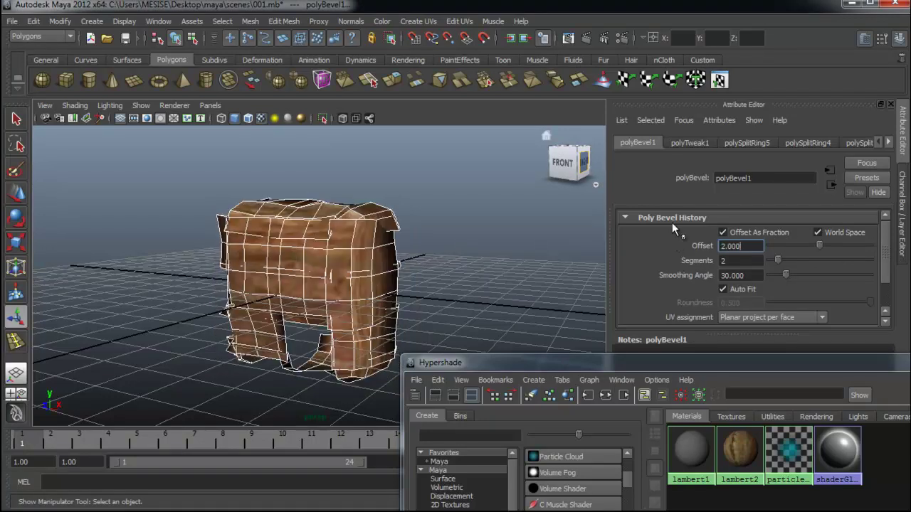
mouse_move(819, 245)
mouse_down()
mouse_move(790, 249)
mouse_move(815, 258)
mouse_move(753, 257)
mouse_up()
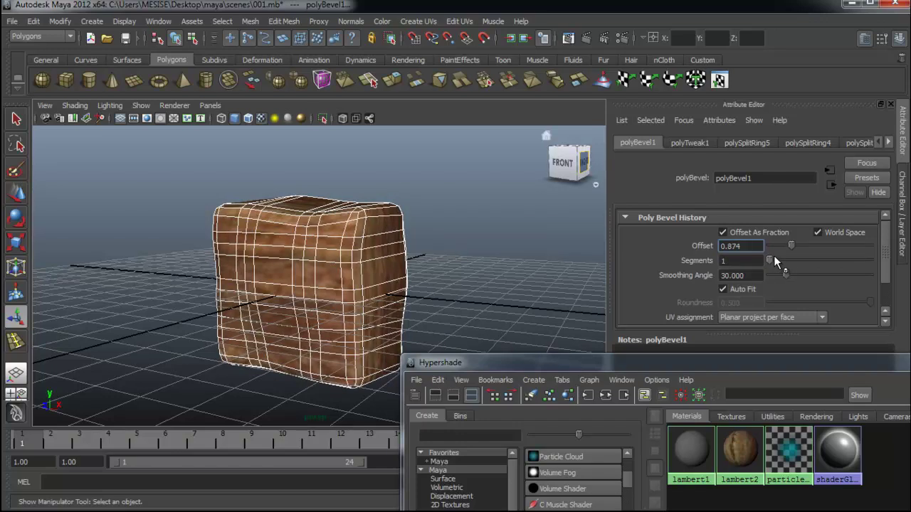
drag(787, 275, 909, 293)
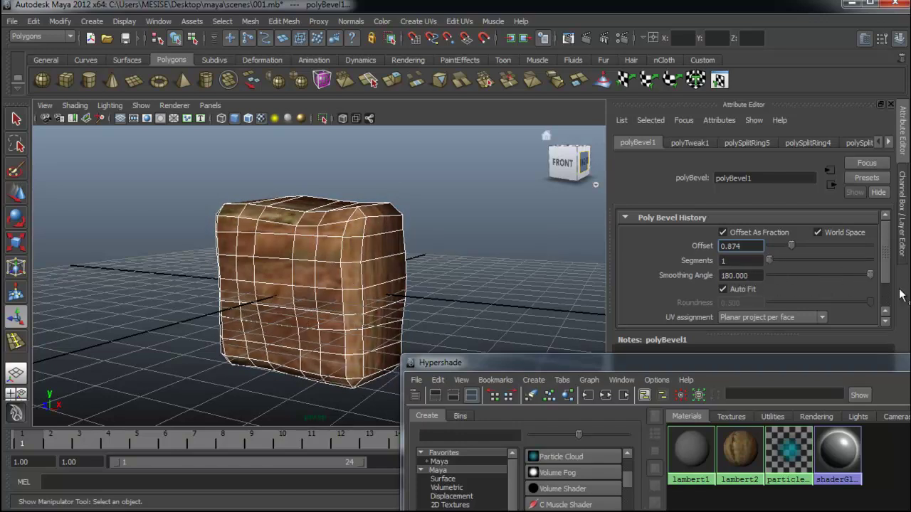
Step: Deselect the cube and orbit to inspect the rounded bevel
click(473, 279)
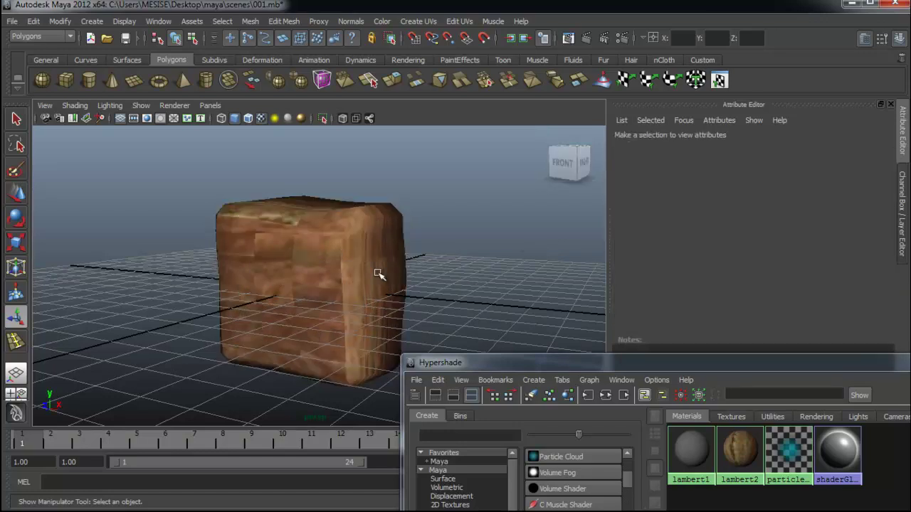
right_drag(379, 274, 427, 244)
mouse_move(361, 276)
alt+mouse_down()
mouse_move(484, 275)
mouse_move(372, 323)
mouse_move(462, 301)
mouse_move(617, 311)
mouse_move(486, 285)
mouse_move(309, 270)
mouse_move(334, 272)
mouse_move(356, 294)
alt+mouse_up()
Step: Select the beveled cube and apply Create UVs > Automatic Mapping
mouse_move(356, 294)
alt+right_down()
mouse_move(350, 291)
mouse_move(417, 299)
alt+right_up()
alt+drag(417, 299, 436, 294)
alt+drag(376, 287, 366, 301)
click(368, 303)
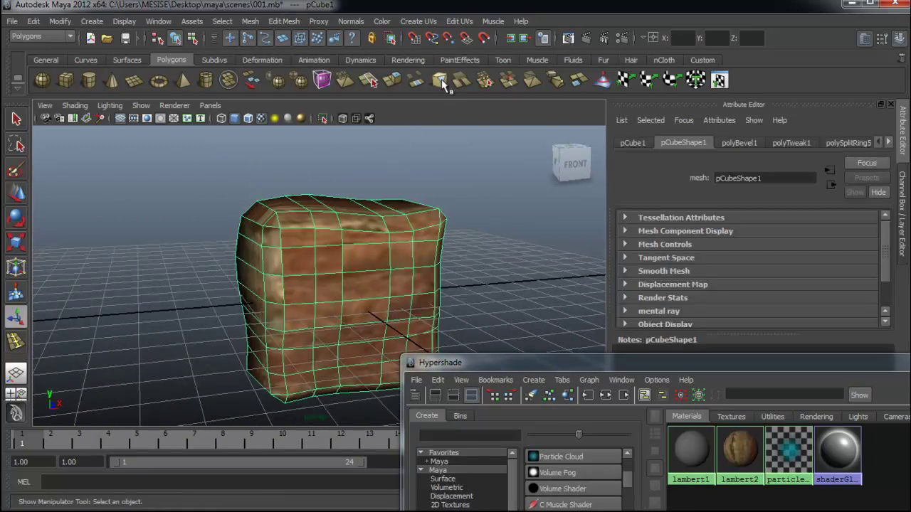
click(425, 23)
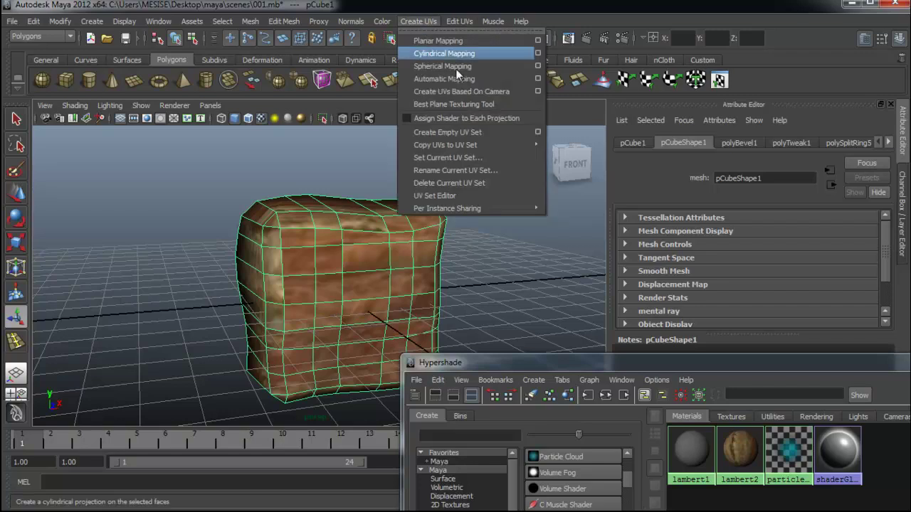
click(469, 84)
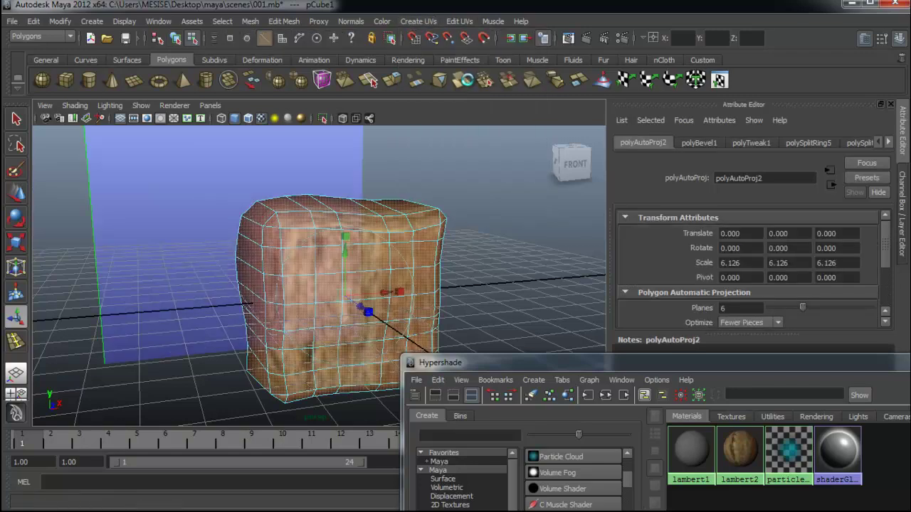
Step: Inspect the new mapping, reselect the rock, and open the UV Texture Editor
right_drag(429, 241, 484, 212)
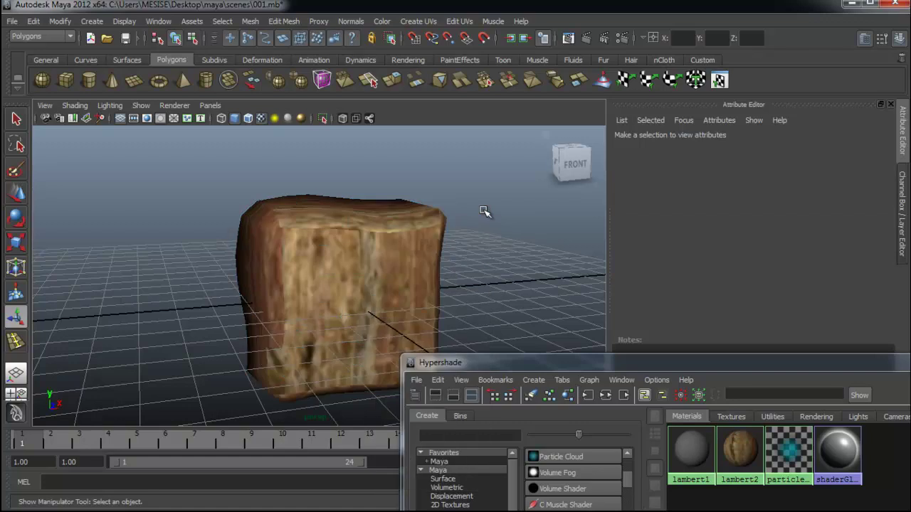
mouse_move(465, 211)
alt+mouse_down()
mouse_move(409, 238)
mouse_move(472, 235)
mouse_move(518, 262)
mouse_move(447, 259)
mouse_move(342, 228)
mouse_move(432, 254)
mouse_move(278, 248)
mouse_move(191, 265)
mouse_move(350, 277)
mouse_move(339, 284)
alt+mouse_up()
click(340, 285)
mouse_move(265, 323)
alt+mouse_down()
mouse_move(317, 275)
mouse_move(376, 264)
alt+mouse_up()
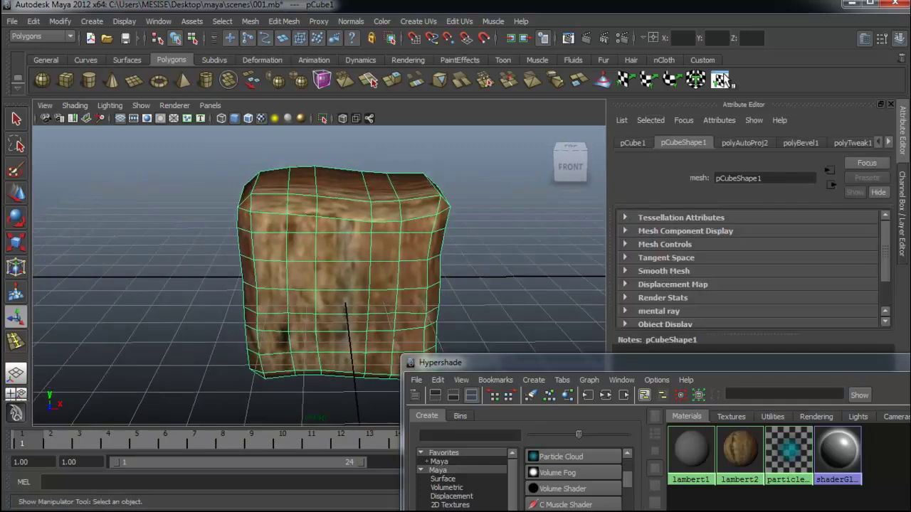
click(720, 79)
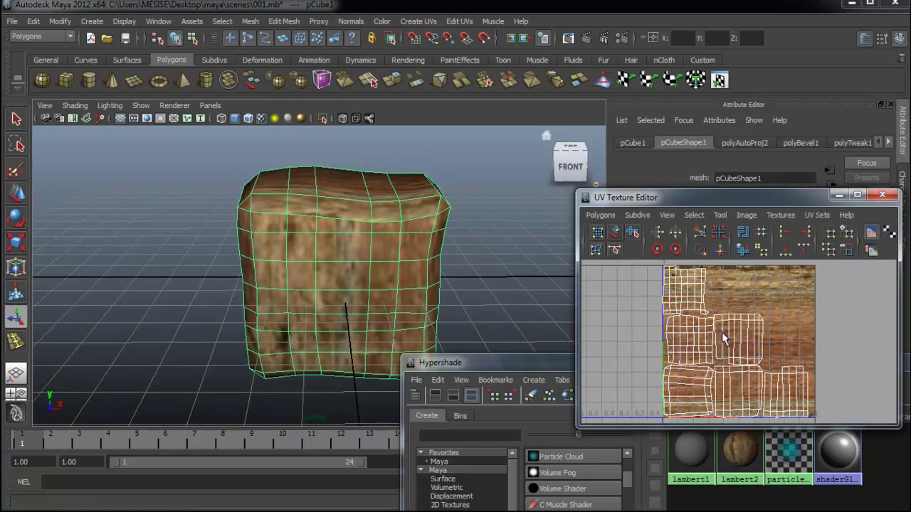
Step: Switch the selected rock to UV component mode and marquee-select all its UVs
mouse_move(370, 277)
alt+mouse_down()
mouse_move(366, 254)
mouse_move(370, 264)
mouse_move(417, 246)
mouse_move(396, 244)
mouse_move(467, 299)
mouse_move(492, 300)
mouse_move(434, 291)
mouse_move(427, 259)
alt+mouse_up()
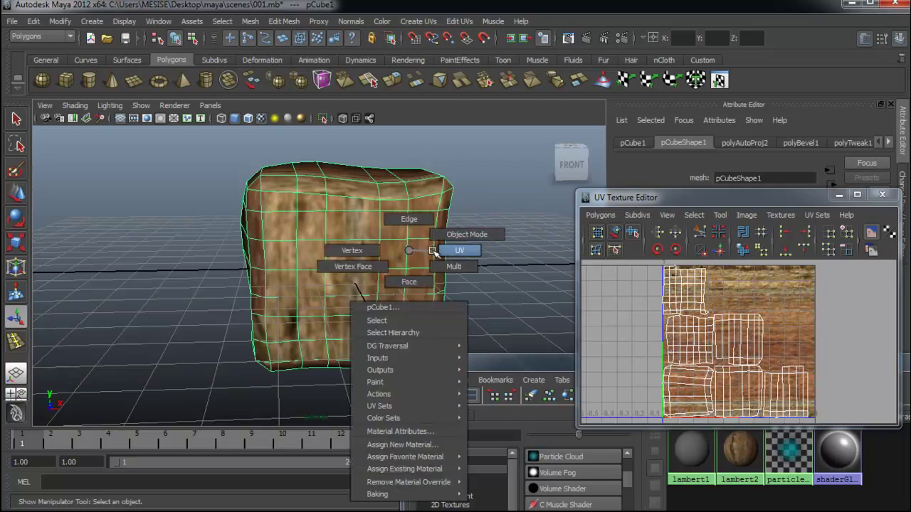
right_drag(409, 252, 435, 252)
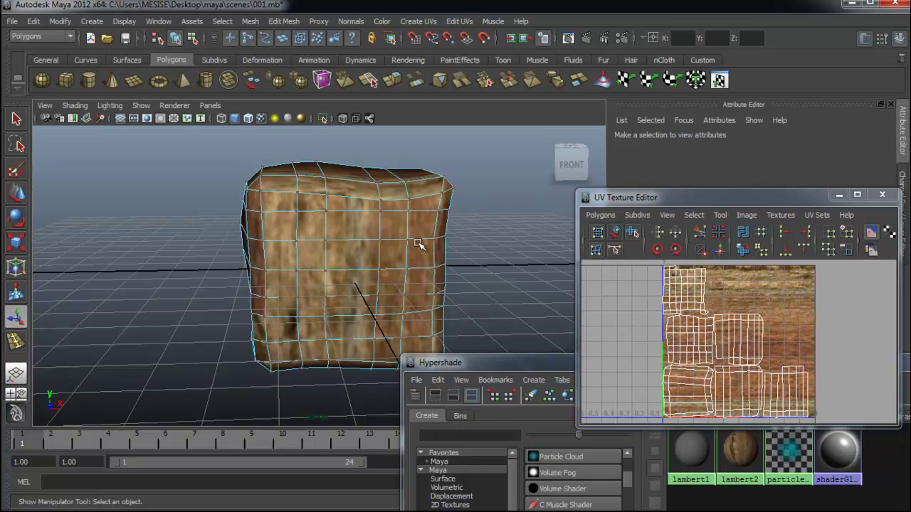
right_drag(419, 244, 482, 232)
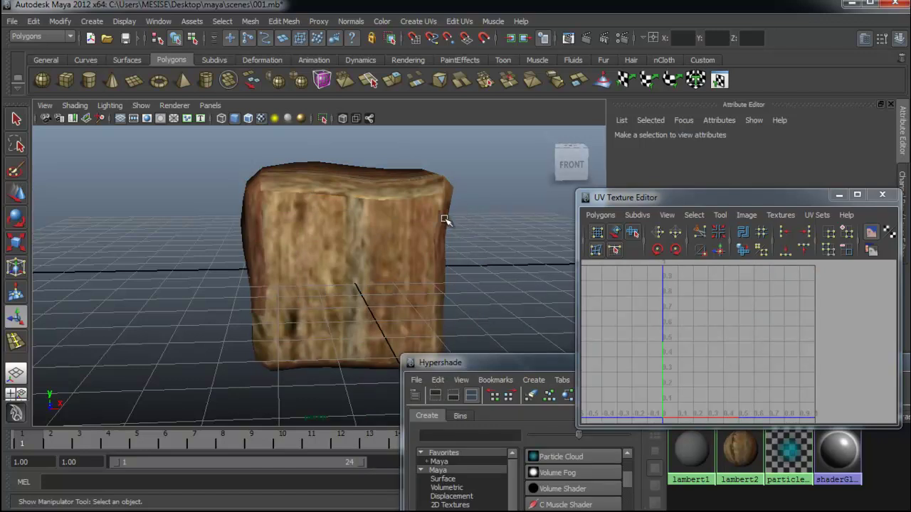
click(406, 244)
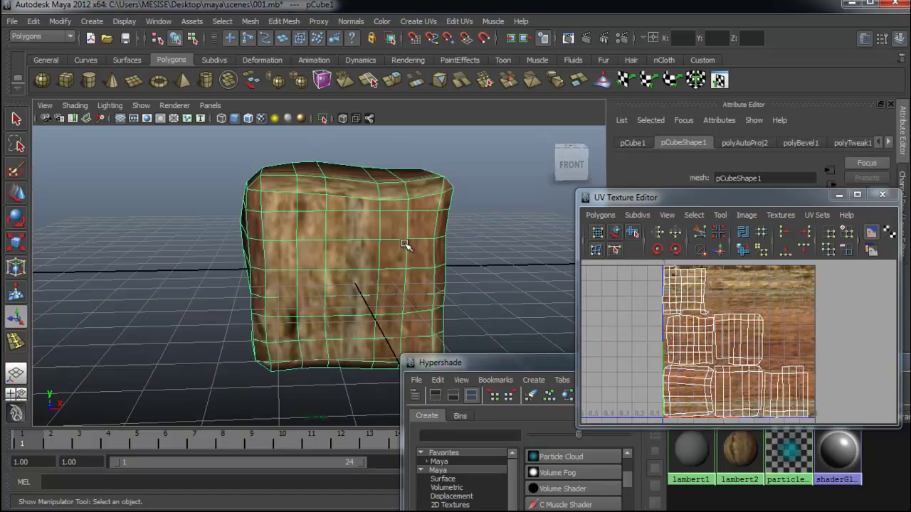
click(499, 254)
click(408, 244)
right_click(408, 243)
click(458, 243)
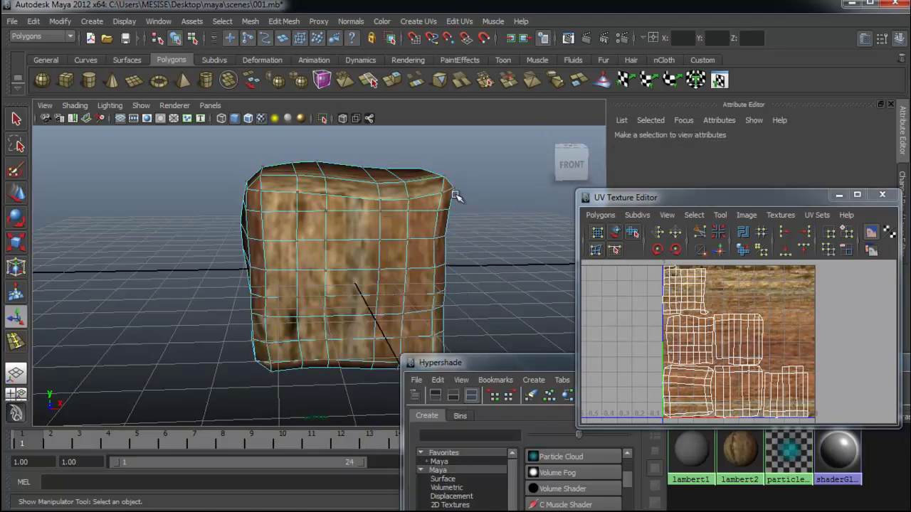
drag(163, 420, 164, 420)
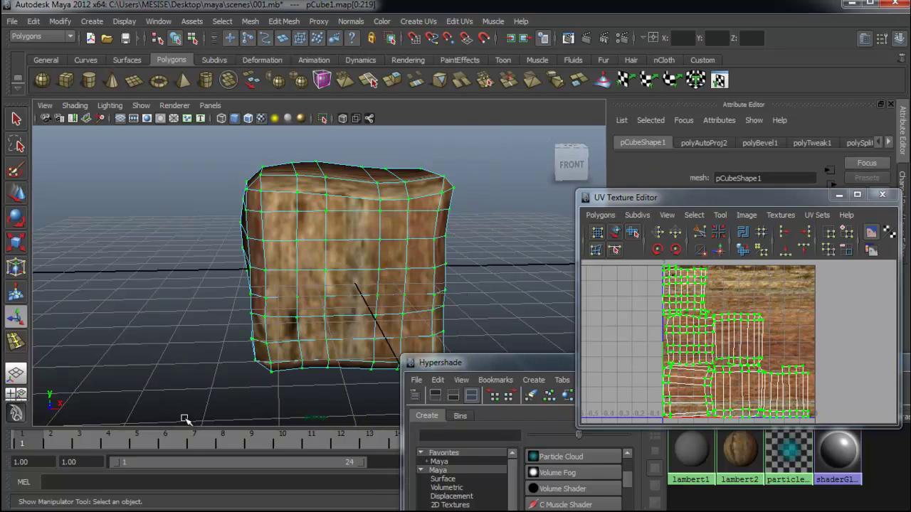
Step: Take a transform handle on the selected UVs and stretch the shells wider
scroll(767, 331, down, 2)
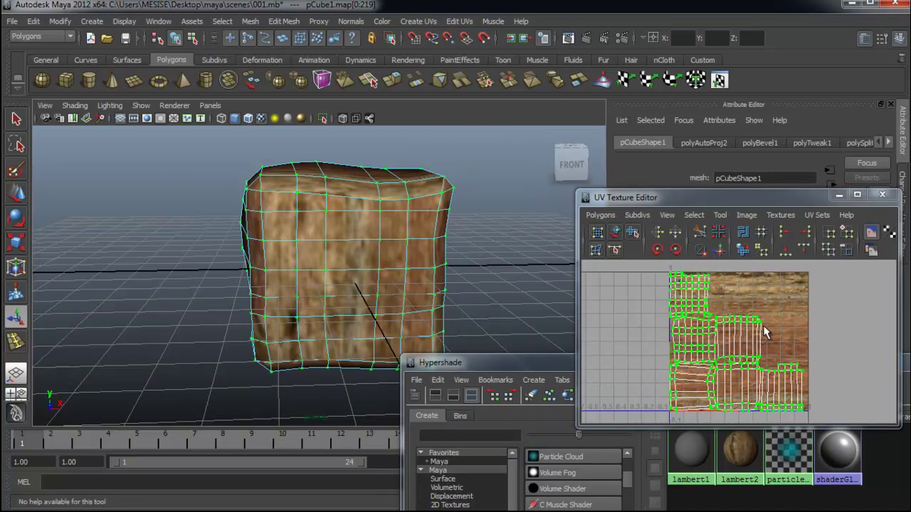
key(w)
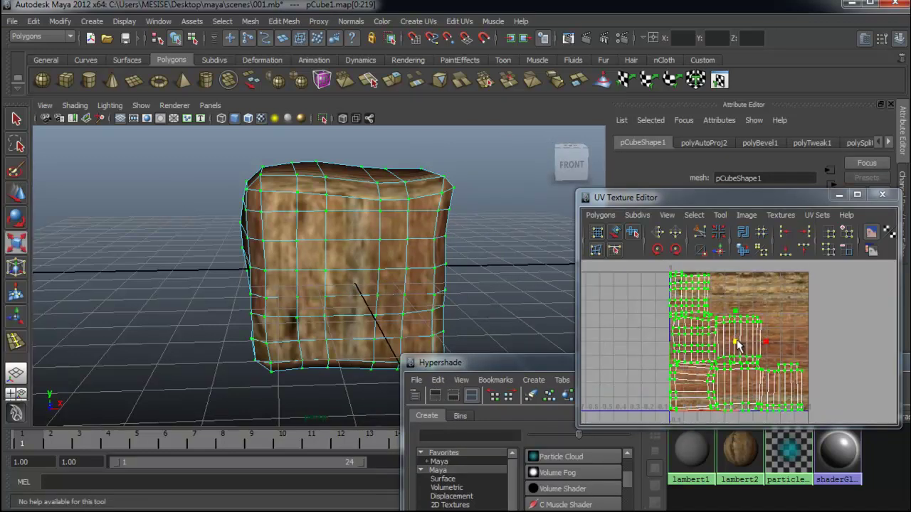
drag(711, 202, 672, 199)
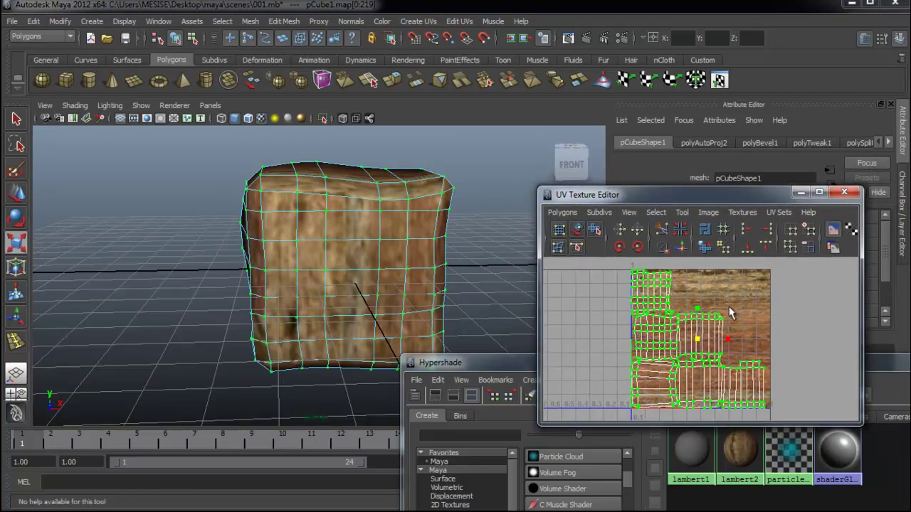
mouse_move(699, 342)
mouse_down()
mouse_move(900, 299)
mouse_move(699, 327)
mouse_move(703, 341)
mouse_move(754, 306)
mouse_move(697, 303)
mouse_move(723, 209)
mouse_move(724, 222)
mouse_up()
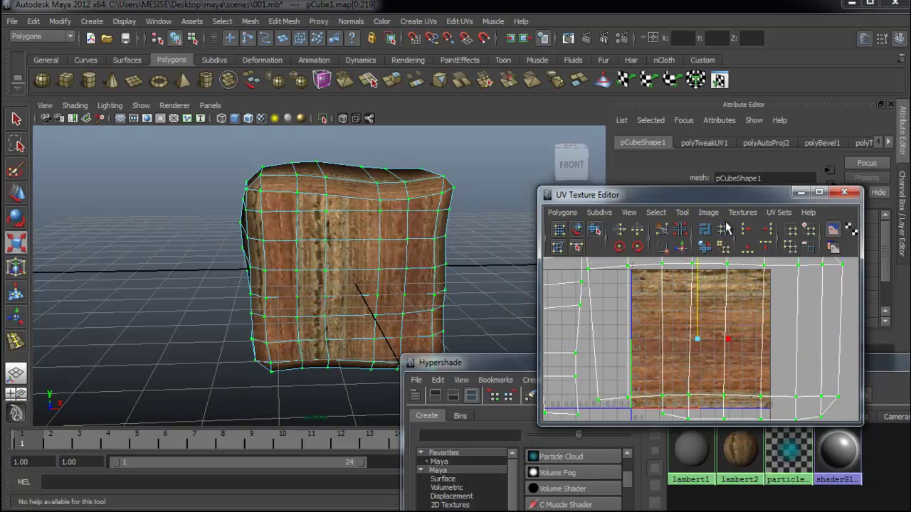
Step: Orbit and zoom around the rock to inspect the new texture scale
alt+drag(322, 310, 368, 309)
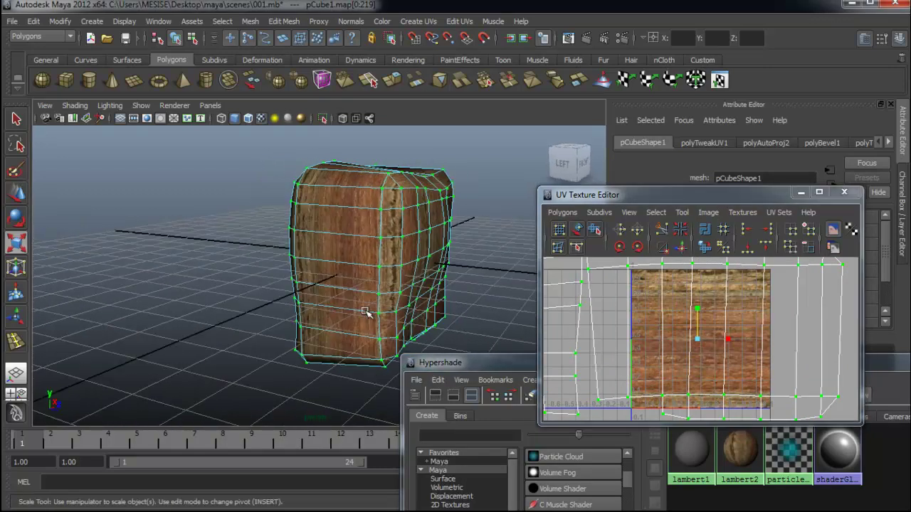
scroll(368, 309, up, 5)
mouse_move(466, 315)
alt+mouse_down()
mouse_move(435, 318)
mouse_move(470, 320)
alt+mouse_up()
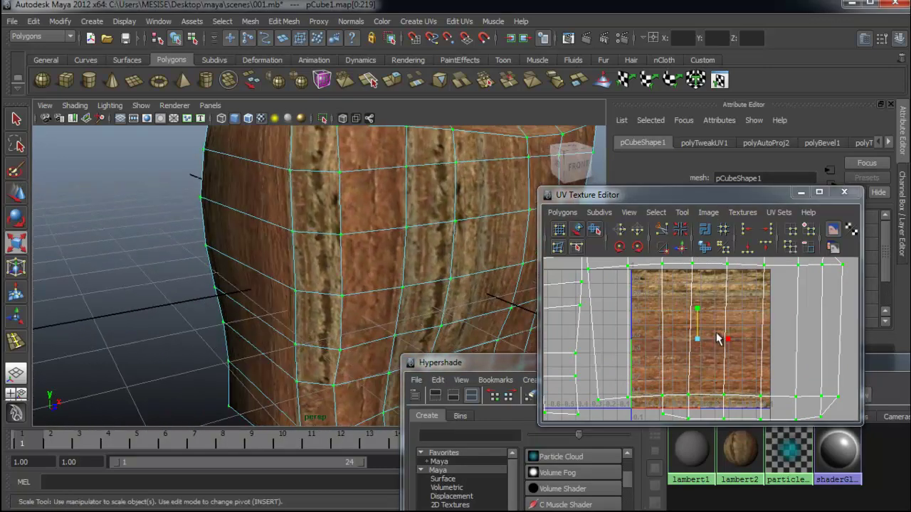
mouse_move(470, 285)
alt+mouse_down()
mouse_move(342, 254)
mouse_move(289, 271)
mouse_move(276, 301)
mouse_move(291, 315)
mouse_move(352, 289)
mouse_move(358, 270)
alt+mouse_up()
alt+right_drag(399, 290, 204, 288)
alt+drag(203, 288, 218, 283)
alt+right_drag(217, 283, 383, 286)
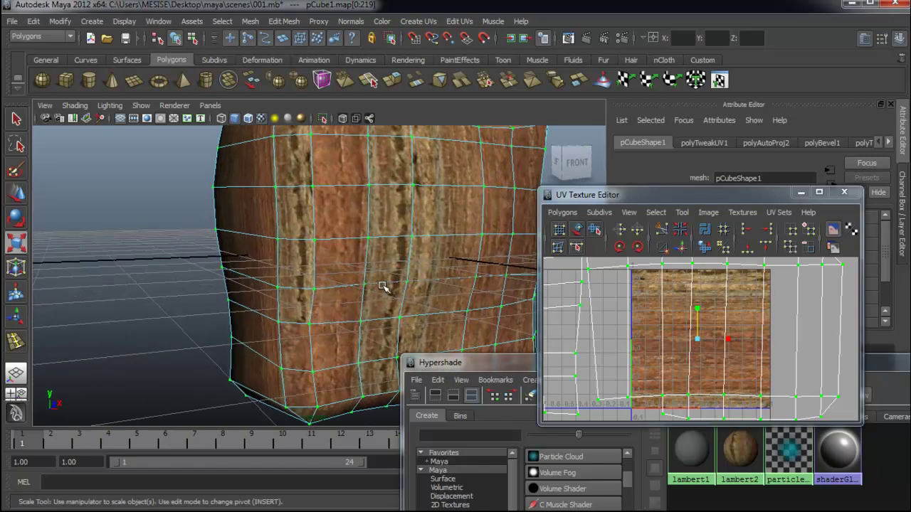
alt+drag(382, 286, 617, 333)
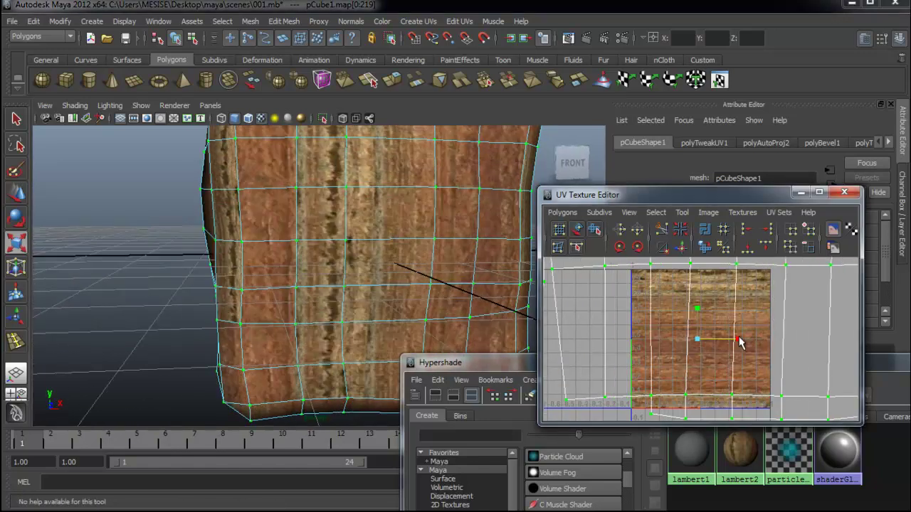
Step: Stretch the UV shell further horizontally and vertically to narrow the texture stripes
drag(730, 342, 733, 333)
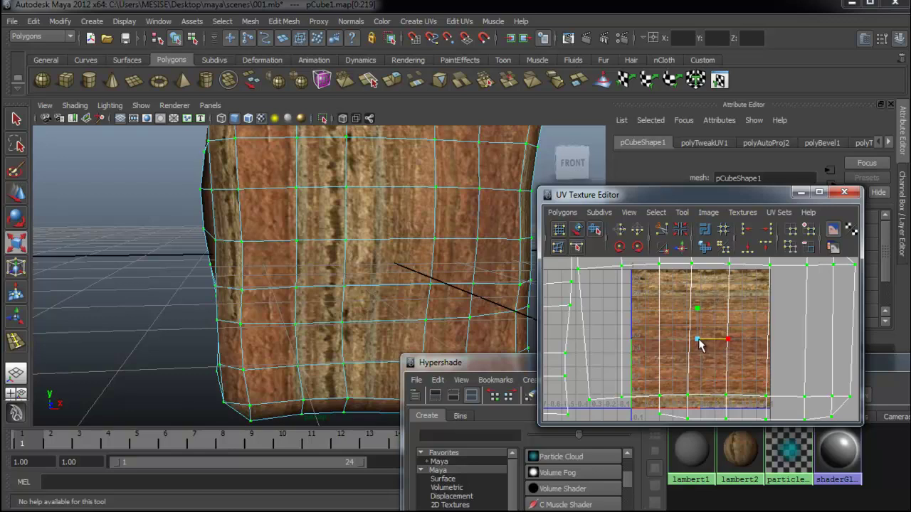
middle_drag(700, 345, 804, 317)
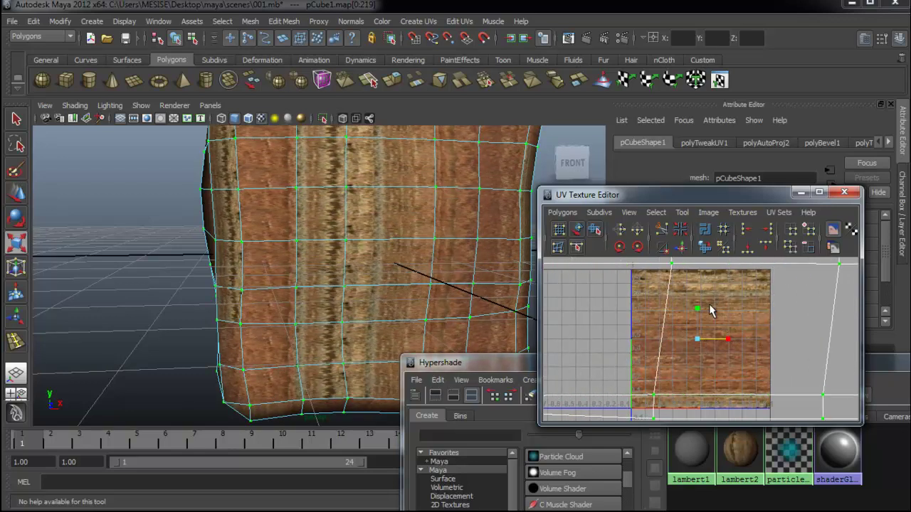
drag(700, 313, 724, 242)
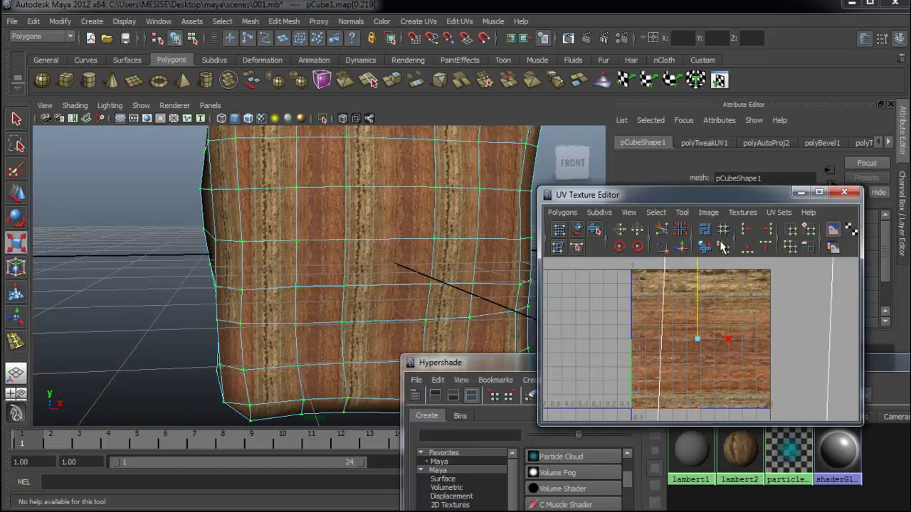
drag(724, 242, 723, 251)
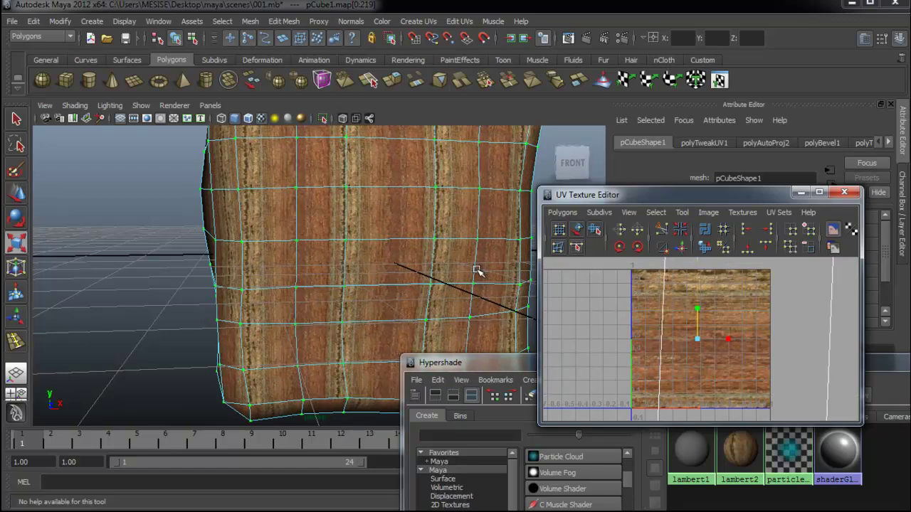
right_drag(476, 256, 505, 242)
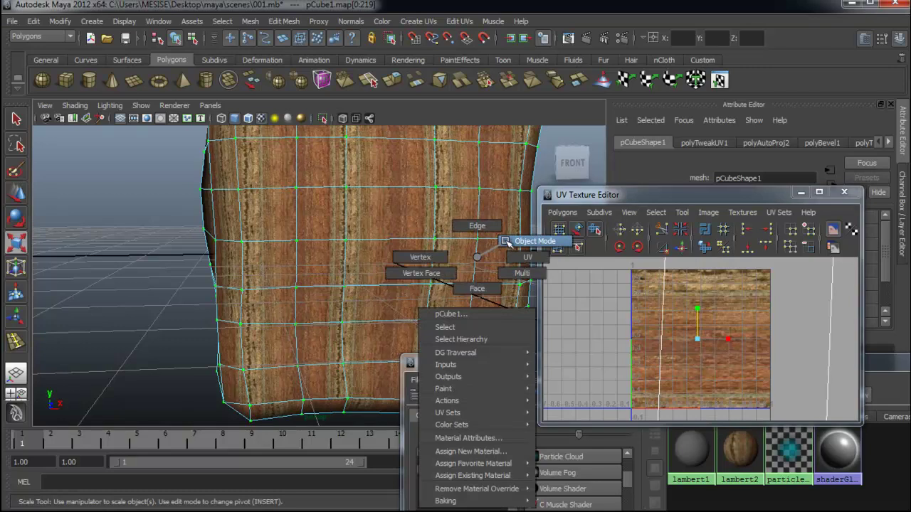
Step: Switch the cube back to Object Mode and orbit around the whole cube
click(134, 270)
scroll(134, 277, down, 5)
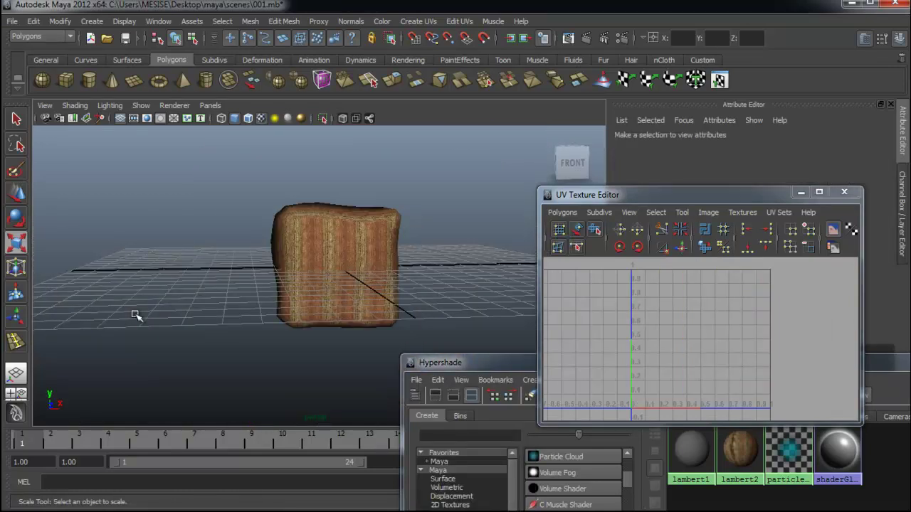
alt+drag(164, 307, 285, 309)
scroll(376, 301, up, 3)
mouse_move(376, 302)
alt+mouse_down()
mouse_move(136, 309)
mouse_move(206, 313)
alt+mouse_up()
alt+right_drag(205, 313, 406, 326)
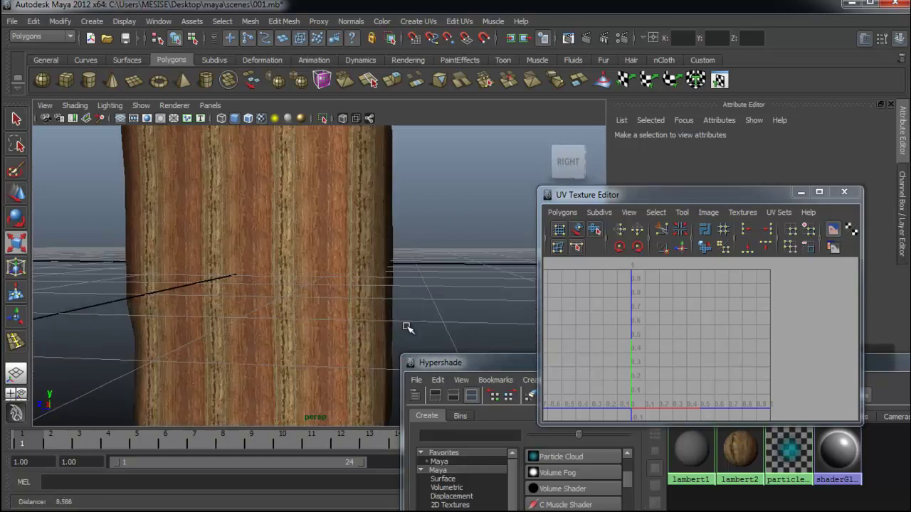
alt+drag(406, 325, 368, 324)
alt+right_drag(368, 325, 261, 330)
mouse_move(261, 329)
alt+mouse_down()
mouse_move(361, 330)
mouse_move(286, 318)
mouse_move(315, 329)
mouse_move(320, 350)
mouse_move(261, 331)
mouse_move(216, 335)
mouse_move(299, 346)
mouse_move(311, 306)
alt+mouse_up()
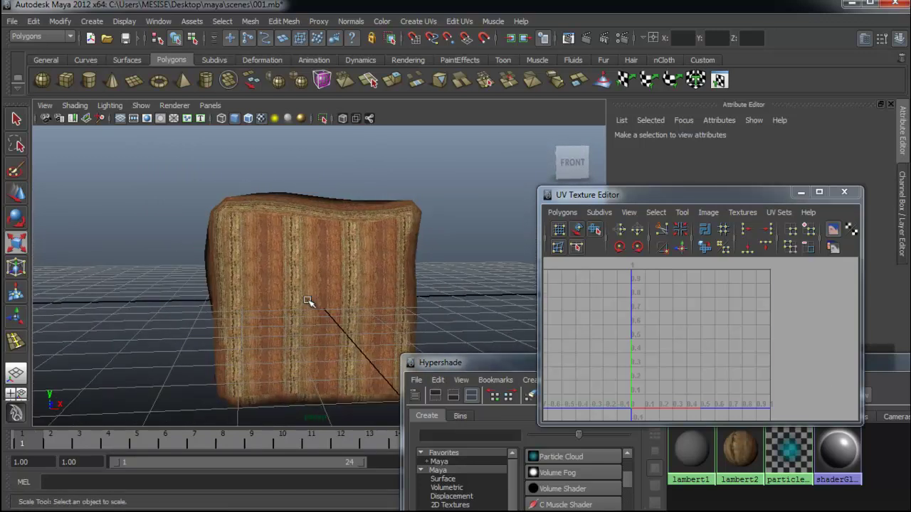
Step: Select the cube and zoom out in the UV Texture Editor to show its full UV shells
click(327, 309)
scroll(667, 360, down, 2)
scroll(691, 361, down, 2)
scroll(676, 360, down, 2)
scroll(677, 360, down, 2)
scroll(690, 350, down, 2)
scroll(689, 350, up, 1)
scroll(684, 355, up, 3)
scroll(759, 369, up, 2)
scroll(797, 390, up, 2)
scroll(771, 356, down, 2)
scroll(761, 350, down, 3)
scroll(761, 355, down, 2)
Step: Select all the cube's UVs and shrink them sharply with the Scale Tool
right_drag(701, 351, 736, 355)
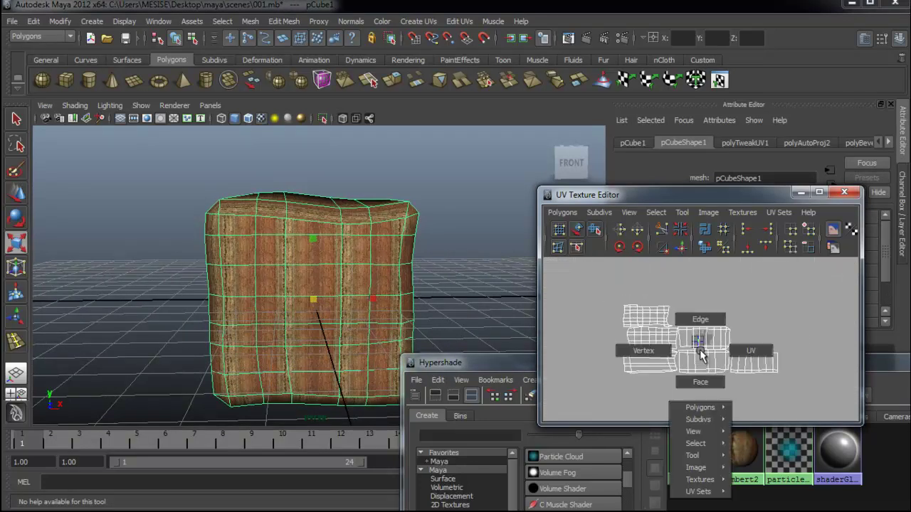
drag(566, 281, 800, 393)
key(r)
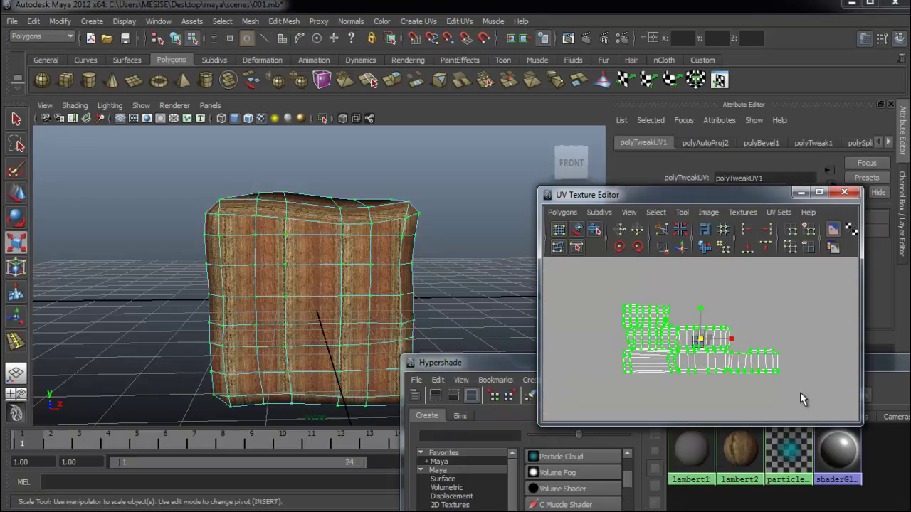
mouse_move(733, 344)
mouse_down()
mouse_move(701, 340)
mouse_move(701, 331)
mouse_up()
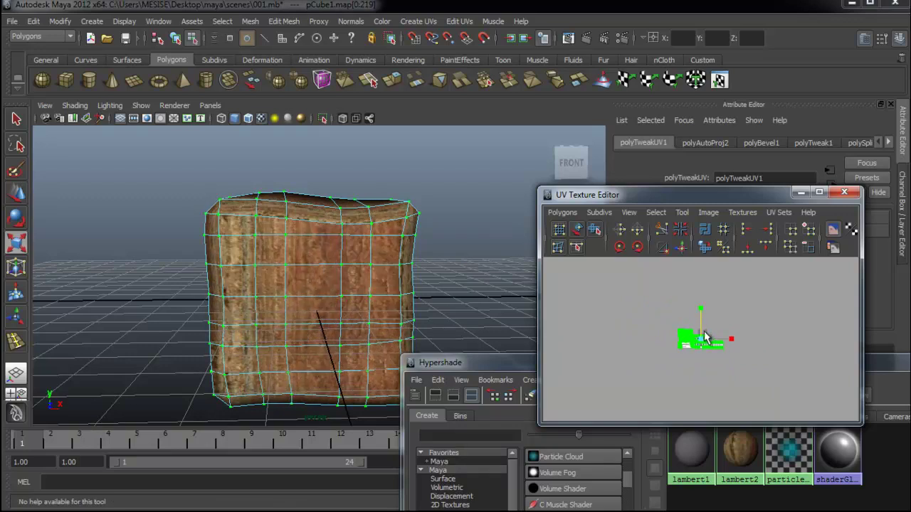
drag(728, 342, 722, 347)
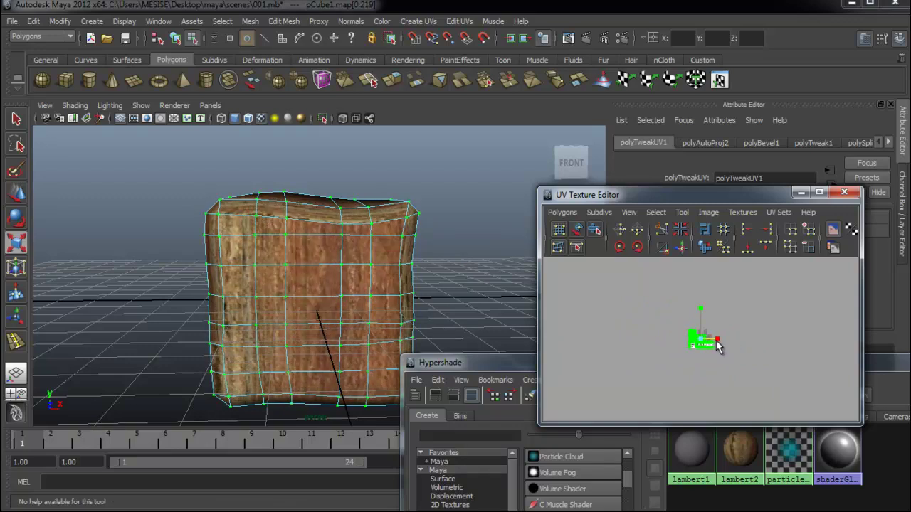
Step: Return the cube to Object Mode and select it again in the viewport
right_drag(342, 242, 399, 228)
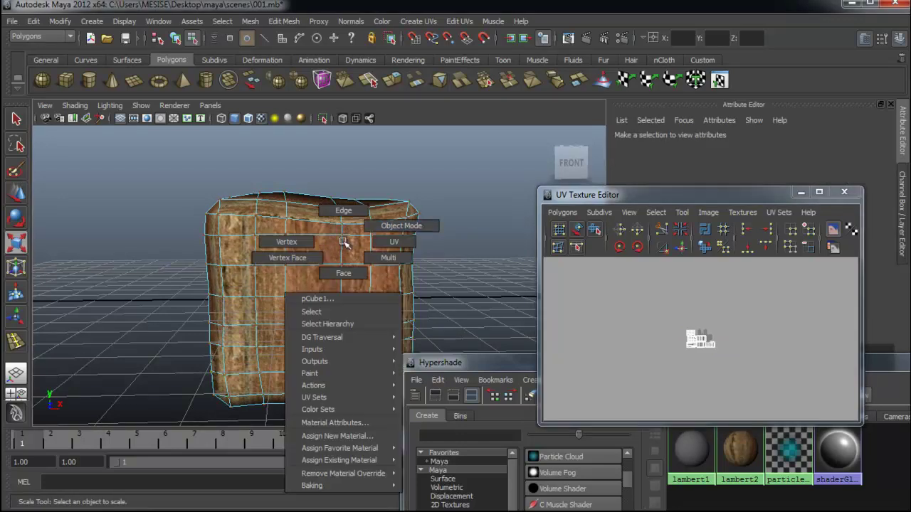
mouse_move(402, 231)
alt+mouse_down()
mouse_move(451, 280)
mouse_move(461, 276)
alt+mouse_up()
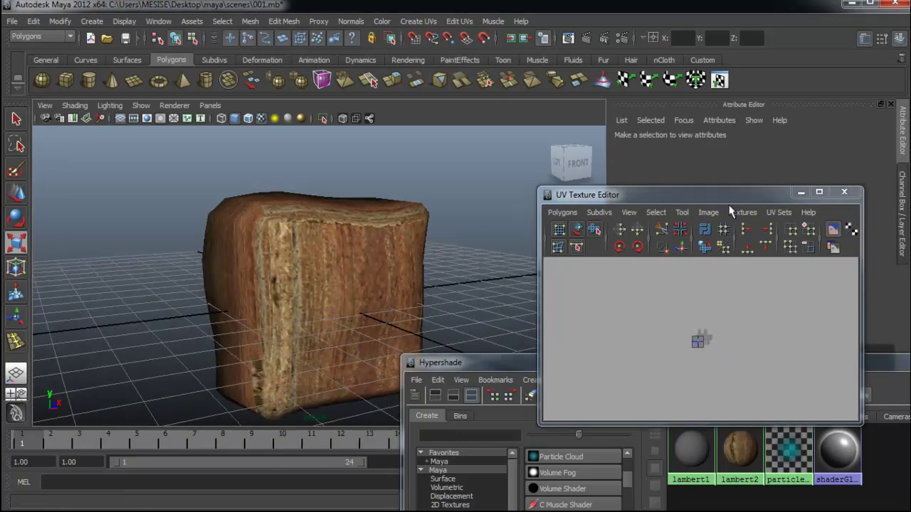
scroll(771, 277, up, 5)
scroll(755, 342, up, 2)
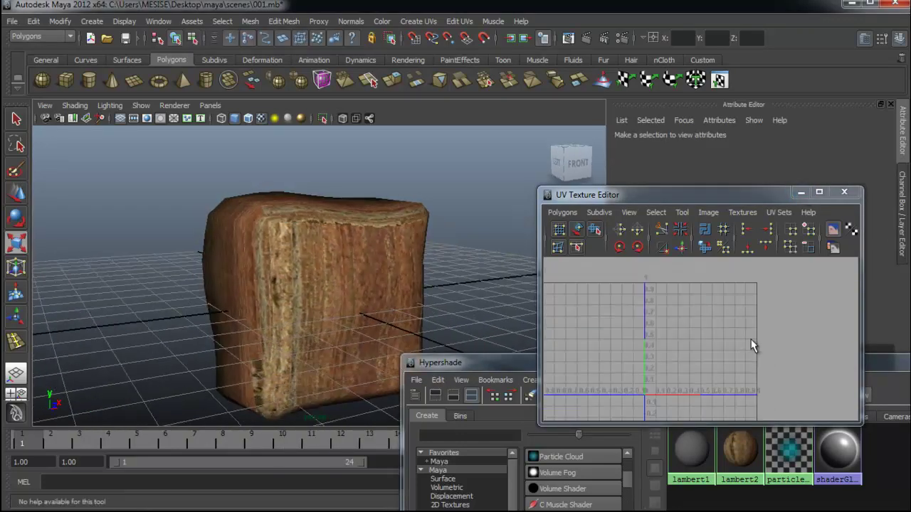
scroll(744, 332, down, 2)
scroll(743, 332, down, 1)
click(342, 250)
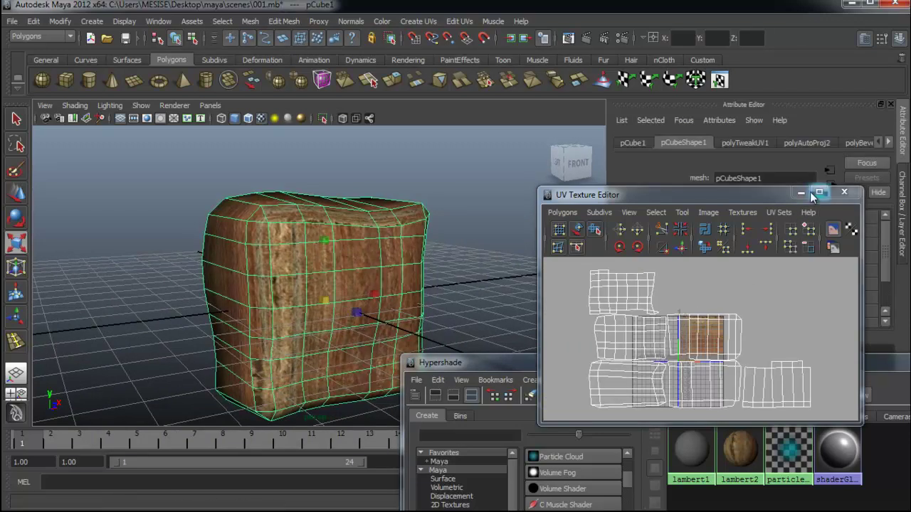
Step: Close the UV Texture Editor and Hypershade windows, then clear the selection
click(844, 191)
mouse_move(785, 368)
mouse_down()
mouse_move(669, 318)
mouse_move(654, 321)
mouse_up()
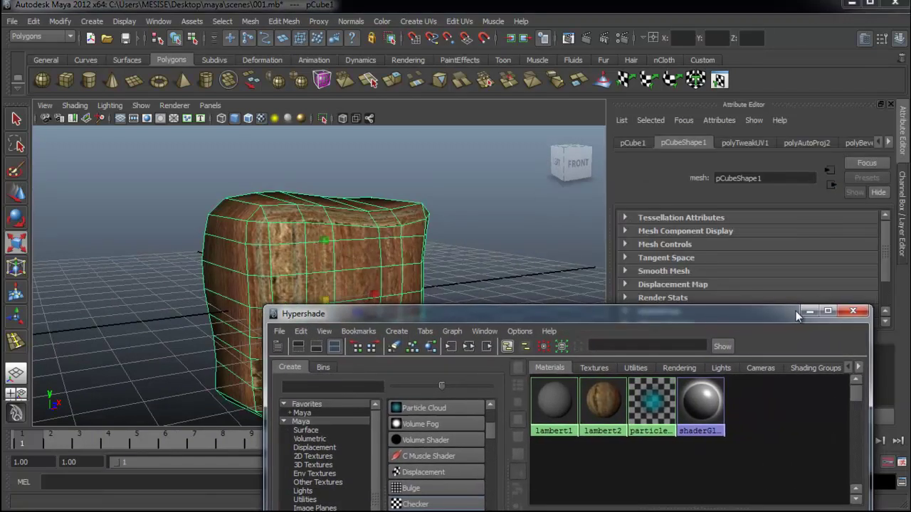
click(811, 313)
click(461, 273)
mouse_move(461, 274)
alt+mouse_down()
mouse_move(246, 266)
mouse_move(377, 187)
mouse_move(413, 299)
mouse_move(395, 331)
mouse_move(412, 293)
mouse_move(386, 282)
mouse_move(425, 303)
mouse_move(371, 319)
mouse_move(443, 295)
mouse_move(491, 299)
mouse_move(423, 301)
mouse_move(539, 313)
mouse_move(422, 308)
mouse_move(384, 258)
alt+mouse_up()
Step: Put the cube in Face mode and select one of the rock's side faces
right_click(384, 258)
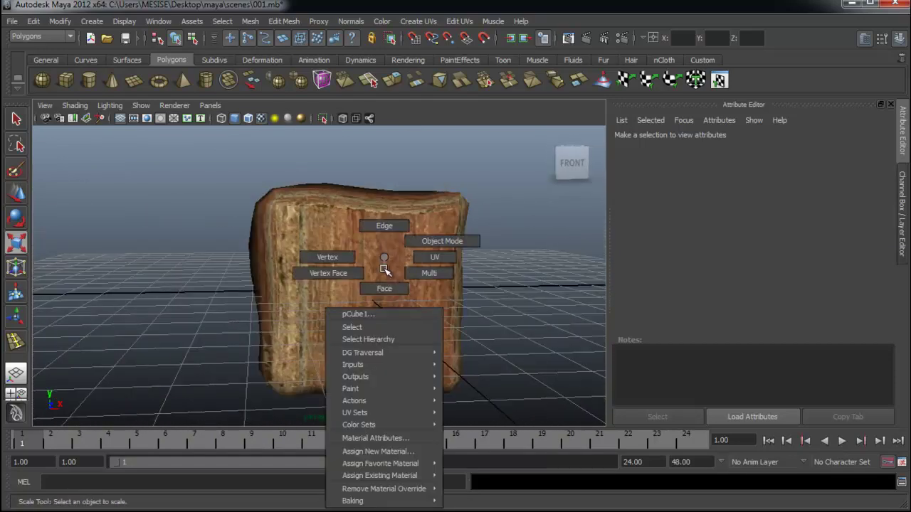
right_drag(384, 272, 384, 278)
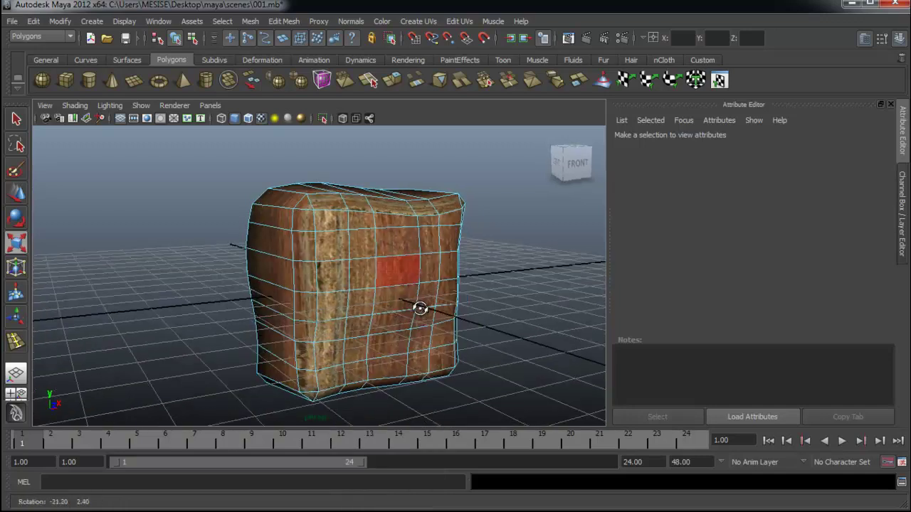
mouse_move(425, 257)
right_down()
mouse_move(449, 267)
mouse_move(479, 247)
right_up()
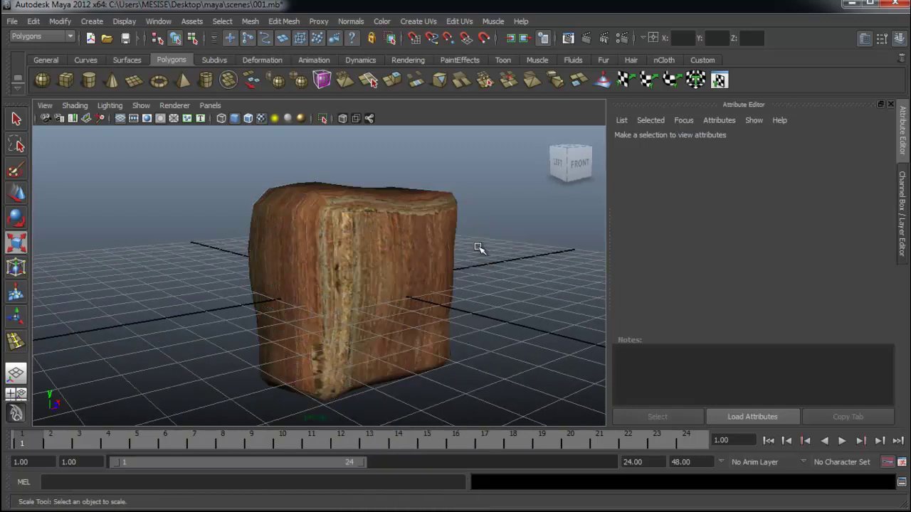
mouse_move(447, 249)
alt+mouse_down()
mouse_move(475, 240)
mouse_move(518, 246)
mouse_move(413, 244)
mouse_move(432, 261)
mouse_move(482, 252)
alt+mouse_up()
right_click(411, 242)
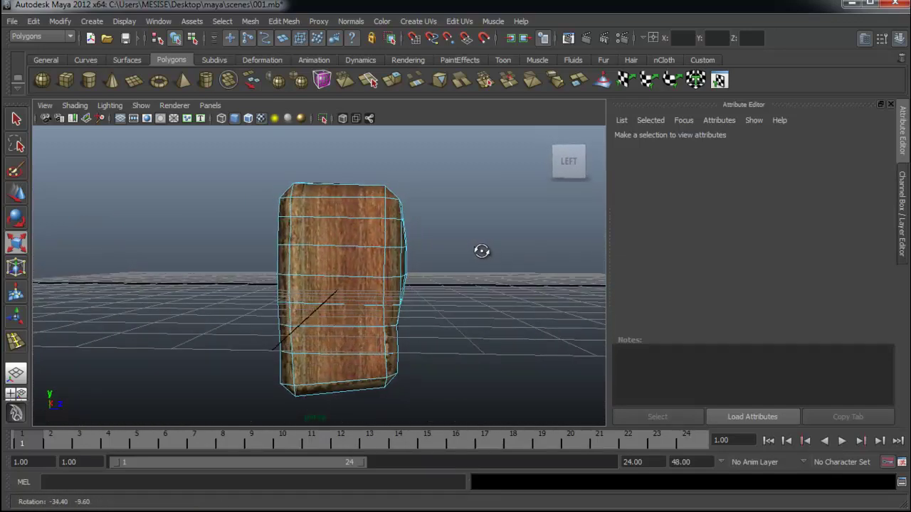
mouse_move(388, 285)
mouse_down()
mouse_move(437, 407)
mouse_move(287, 397)
mouse_move(441, 397)
mouse_up()
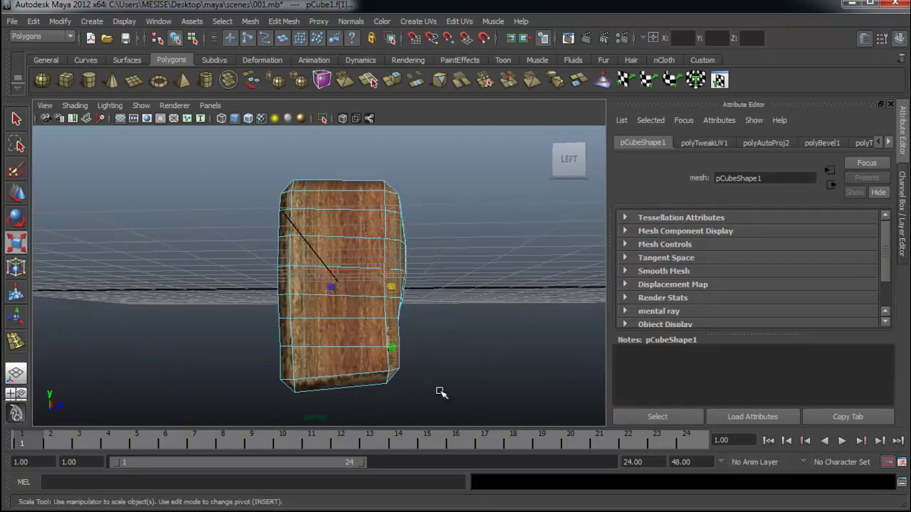
Step: In wireframe view, drag-select the front faces of the rock
key(4)
drag(368, 427, 273, 187)
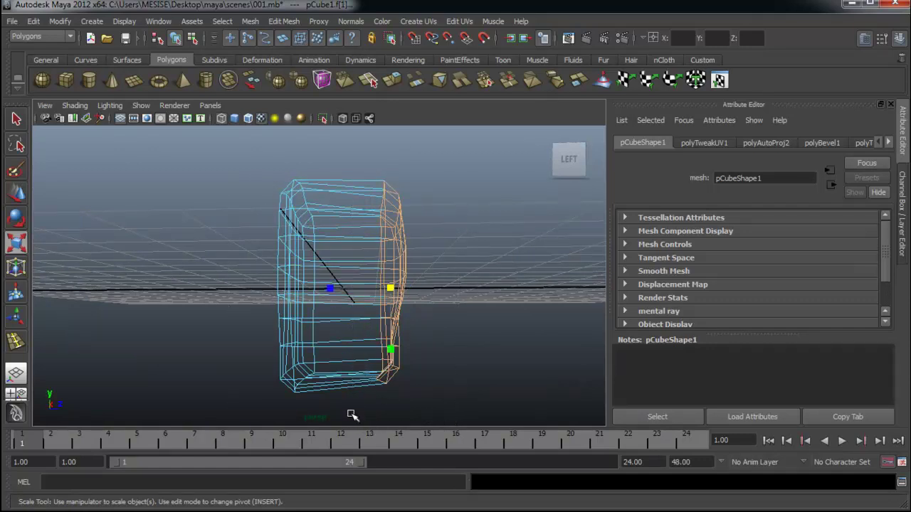
mouse_move(405, 381)
alt+mouse_down()
mouse_move(372, 386)
mouse_move(405, 382)
alt+mouse_up()
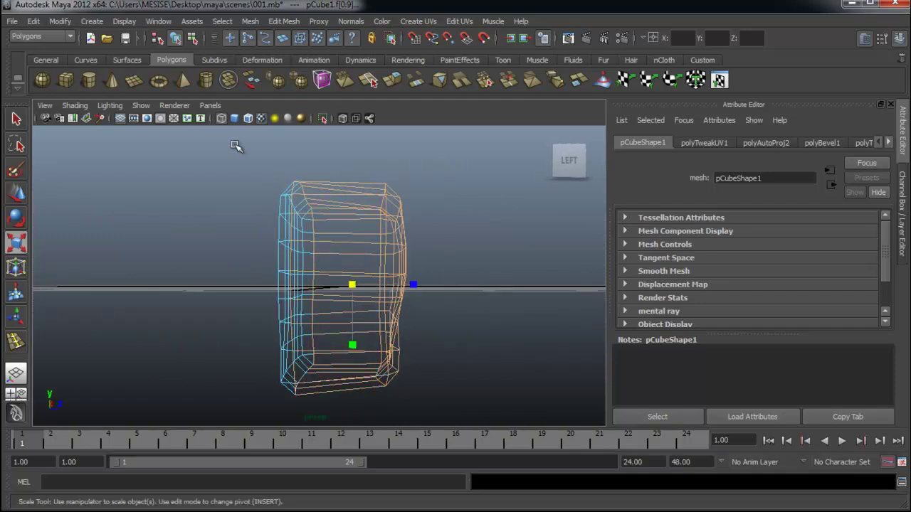
mouse_move(390, 390)
alt+mouse_down()
mouse_move(419, 378)
mouse_move(337, 378)
alt+mouse_up()
Step: Restore textured shading, check the face selection from several angles, and open the Edit Mesh menu
key(5)
mouse_move(453, 358)
alt+mouse_down()
mouse_move(402, 358)
mouse_move(462, 363)
mouse_move(350, 369)
mouse_move(118, 356)
mouse_move(378, 360)
alt+mouse_up()
key(6)
alt+drag(399, 283, 369, 327)
key(4)
mouse_move(465, 375)
alt+mouse_down()
mouse_move(497, 375)
mouse_move(418, 362)
mouse_move(430, 364)
alt+mouse_up()
key(5)
key(6)
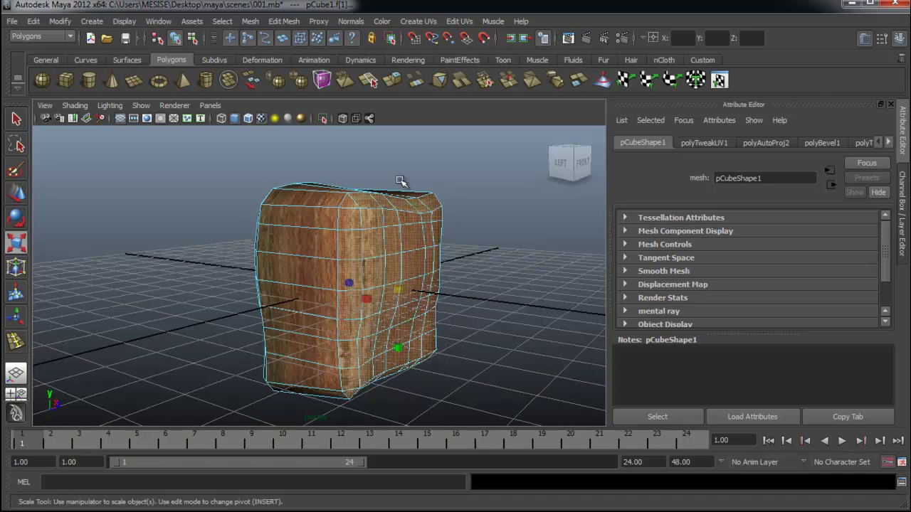
click(291, 22)
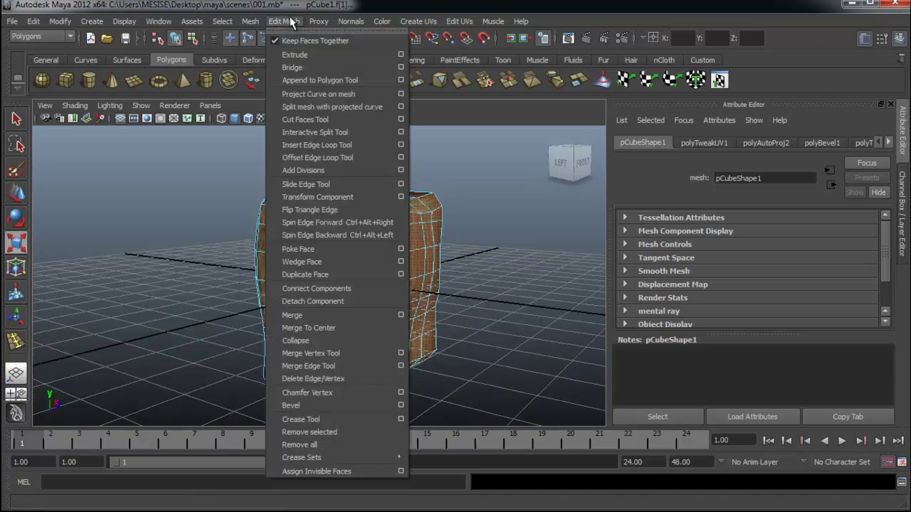
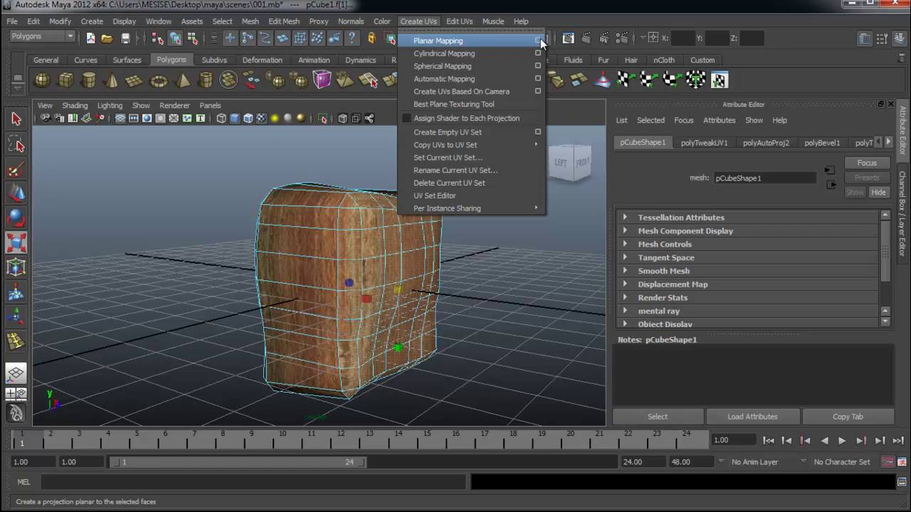
Step: Open the Planar Mapping options beside the viewport and orbit around the wood-textured box
click(539, 40)
drag(538, 94, 718, 73)
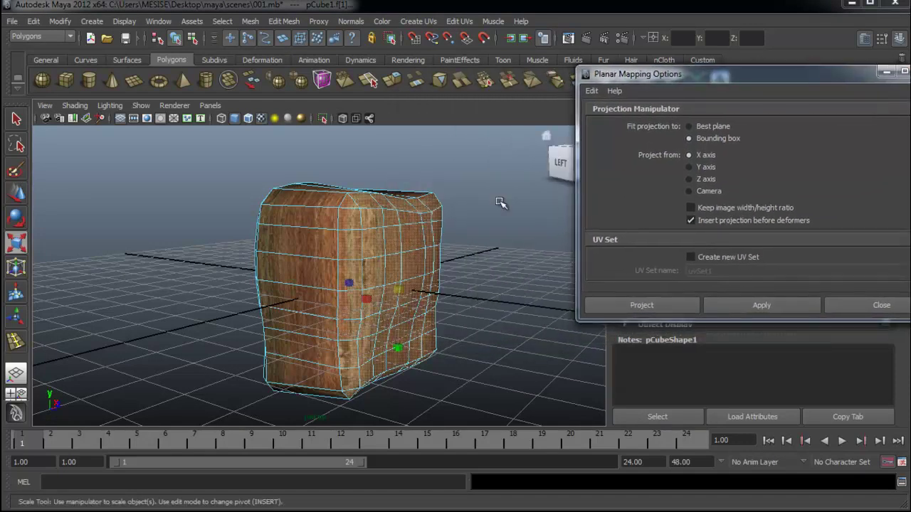
mouse_move(445, 298)
alt+mouse_down()
mouse_move(437, 321)
mouse_move(405, 328)
mouse_move(433, 319)
mouse_move(429, 333)
alt+mouse_up()
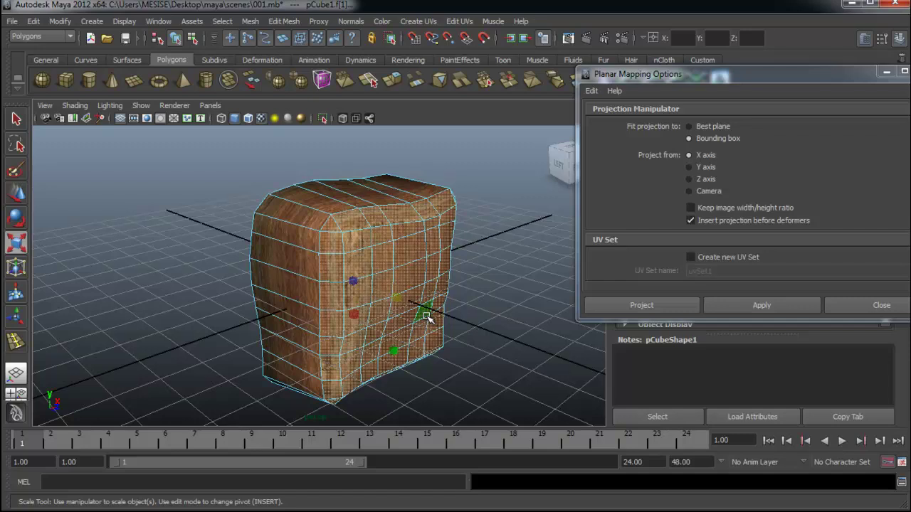
mouse_move(427, 316)
alt+mouse_down()
mouse_move(417, 326)
mouse_move(465, 335)
mouse_move(364, 335)
mouse_move(387, 325)
mouse_move(431, 341)
mouse_move(437, 335)
alt+mouse_up()
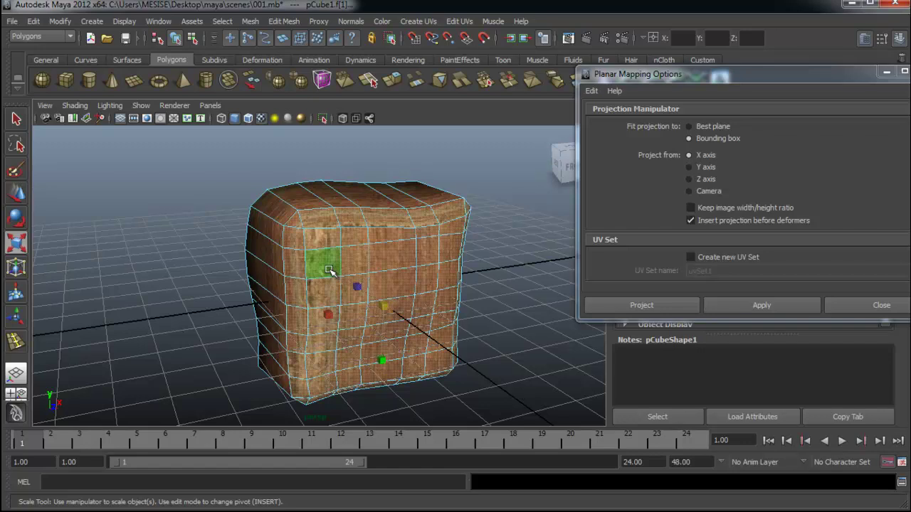
Step: Re-project the box's UVs with a Z-axis planar projection and inspect the result
click(699, 180)
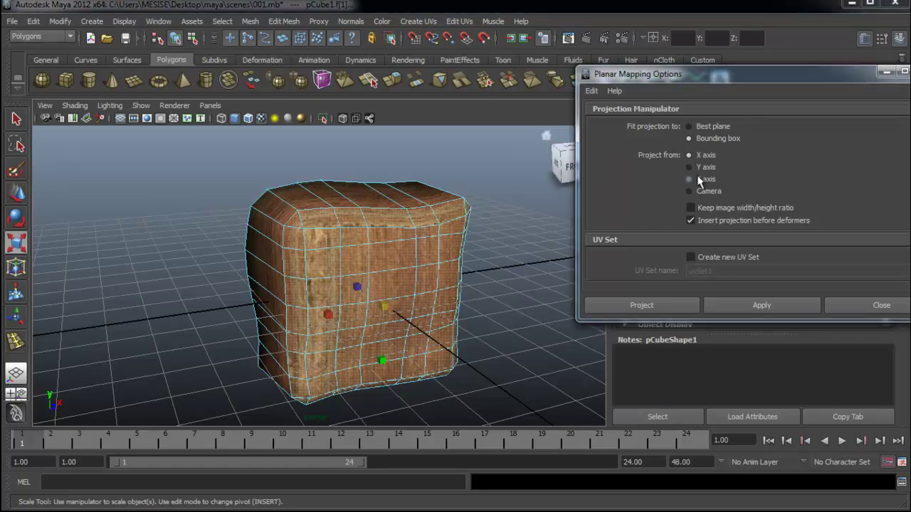
click(742, 305)
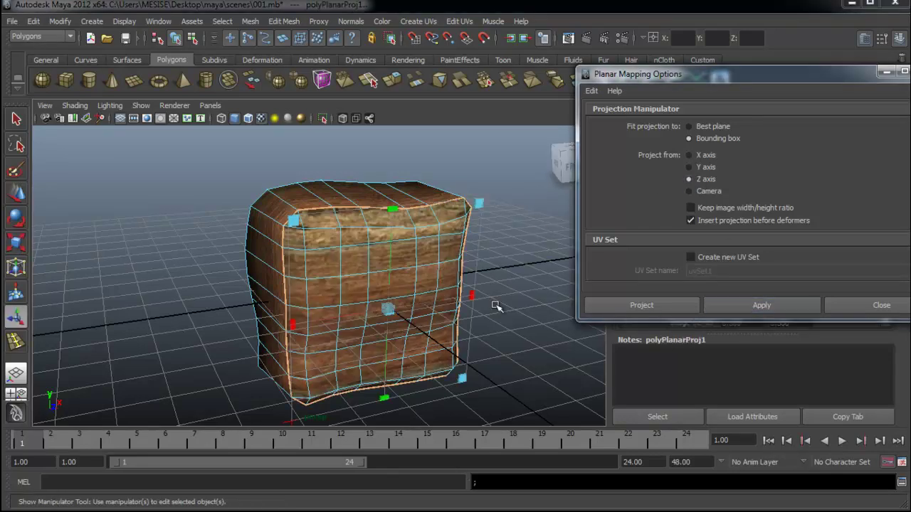
mouse_move(486, 302)
alt+mouse_down()
mouse_move(344, 304)
mouse_move(422, 301)
alt+mouse_up()
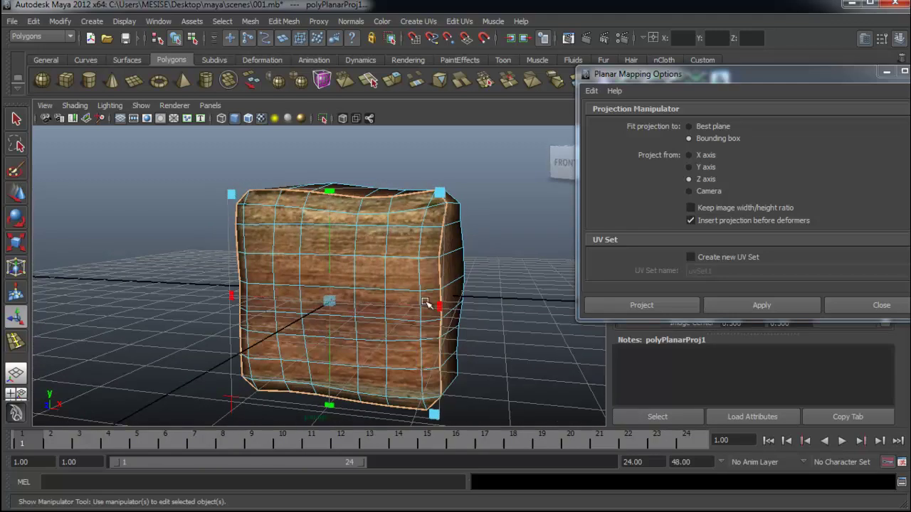
alt+drag(496, 297, 398, 297)
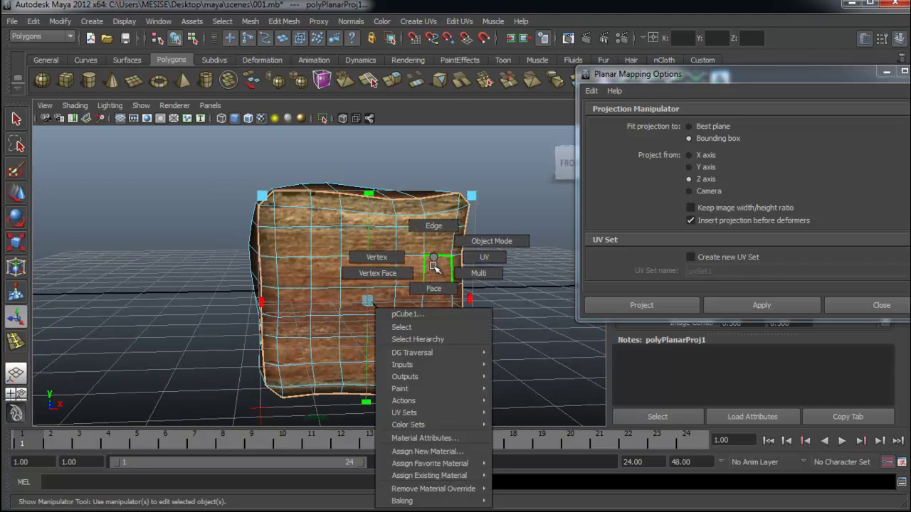
right_drag(434, 269, 498, 242)
mouse_move(459, 271)
alt+mouse_down()
mouse_move(429, 286)
mouse_move(318, 286)
mouse_move(299, 264)
mouse_move(374, 252)
mouse_move(351, 209)
mouse_move(281, 299)
mouse_move(289, 298)
mouse_move(287, 321)
mouse_move(250, 290)
mouse_move(249, 283)
mouse_move(299, 278)
mouse_move(285, 285)
mouse_move(278, 311)
mouse_move(390, 287)
mouse_move(480, 287)
mouse_move(380, 289)
mouse_move(298, 322)
alt+mouse_up()
mouse_move(360, 320)
alt+mouse_down()
mouse_move(343, 344)
mouse_move(324, 349)
mouse_move(324, 262)
alt+mouse_up()
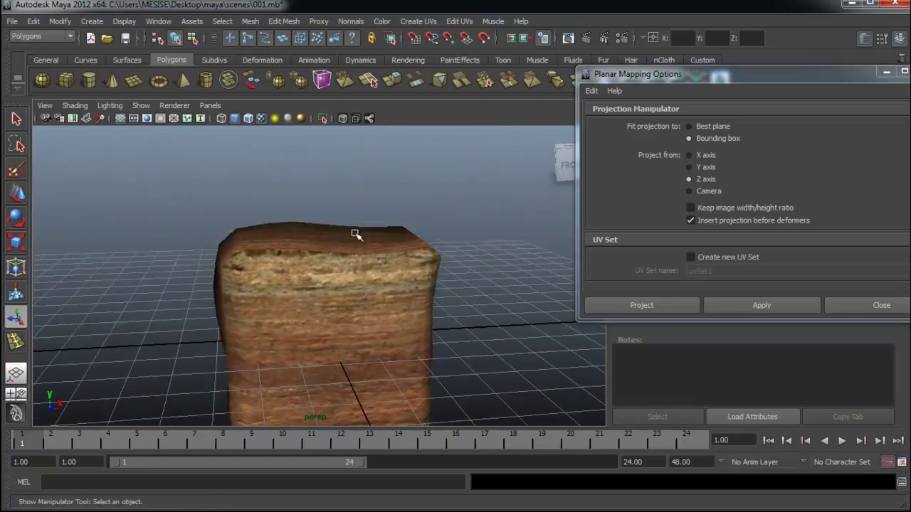
alt+drag(356, 235, 322, 240)
Step: Switch to face mode and marquee-select the faces across the box's top
right_drag(321, 241, 322, 268)
mouse_move(178, 207)
mouse_down()
mouse_move(435, 235)
mouse_move(433, 242)
mouse_up()
drag(485, 302, 170, 236)
alt+drag(346, 269, 444, 312)
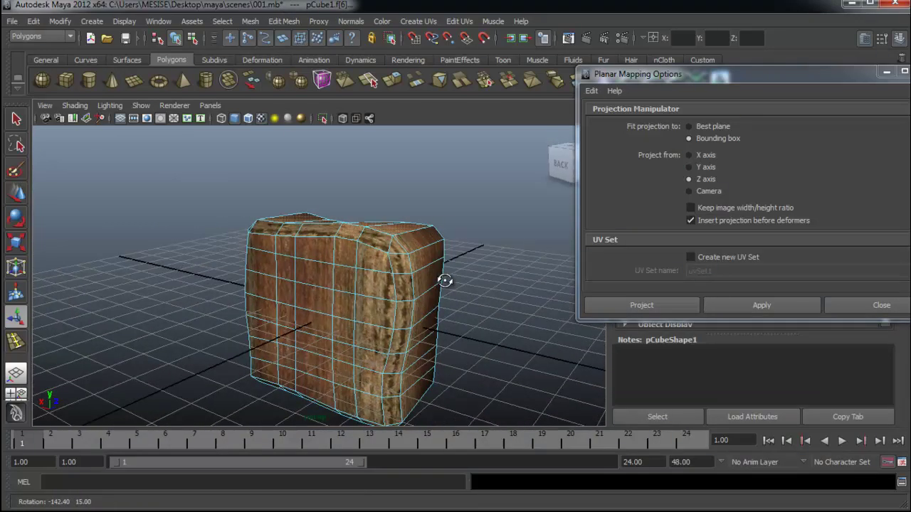
alt+drag(354, 259, 359, 329)
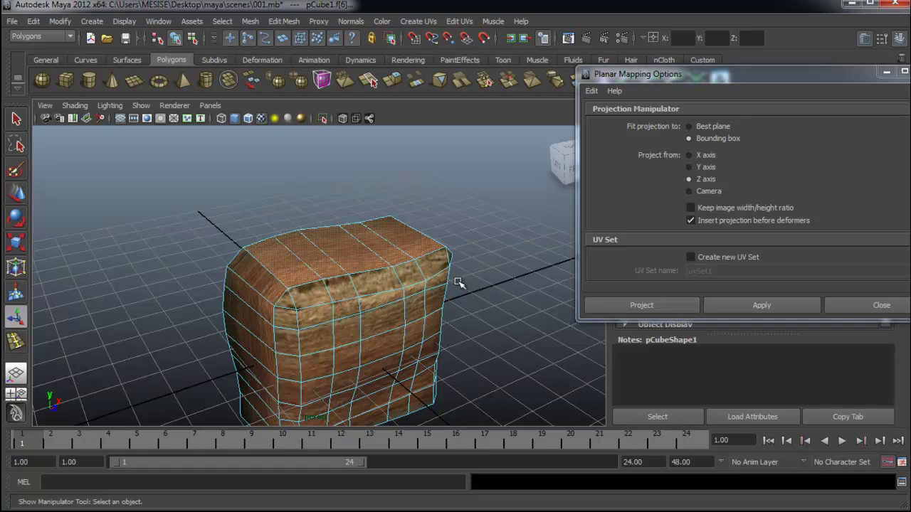
Step: Apply a Y-axis planar projection to the selected top faces
key(w)
alt+drag(451, 299, 449, 292)
alt+right_drag(450, 292, 492, 339)
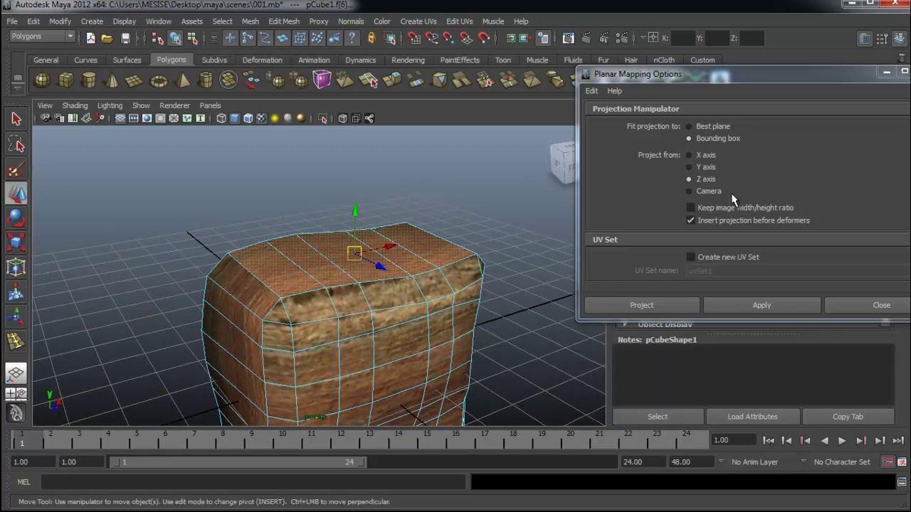
click(708, 169)
click(780, 305)
mouse_move(556, 297)
alt+mouse_down()
mouse_move(456, 331)
mouse_move(405, 228)
alt+mouse_up()
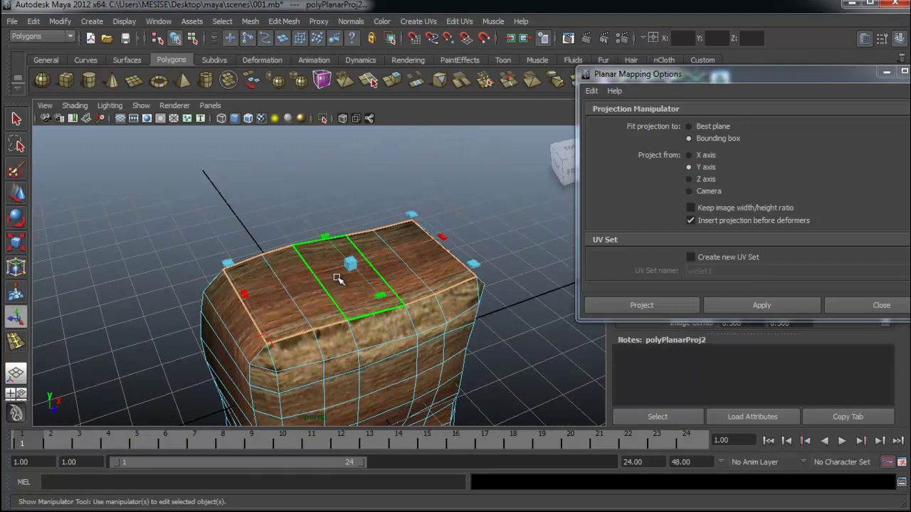
Step: Re-project the top faces from the Z axis and check them from several angles
click(701, 179)
click(783, 305)
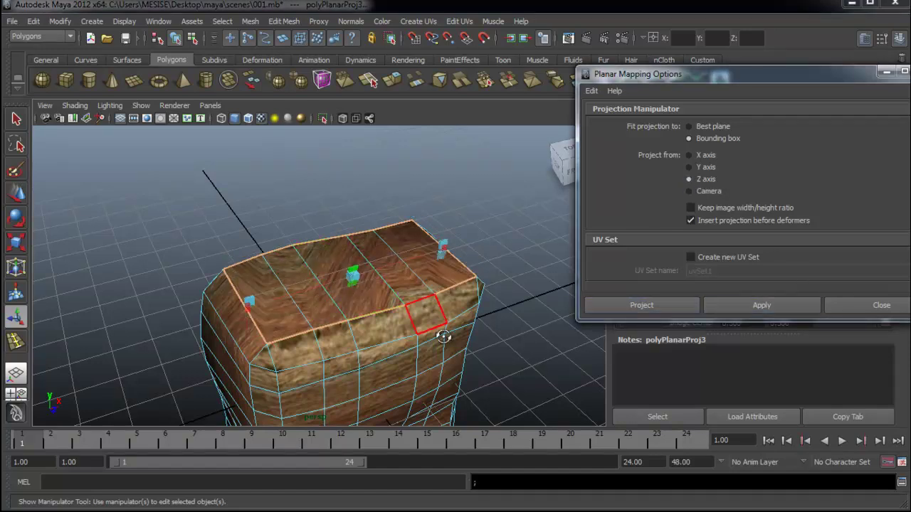
alt+drag(439, 331, 436, 314)
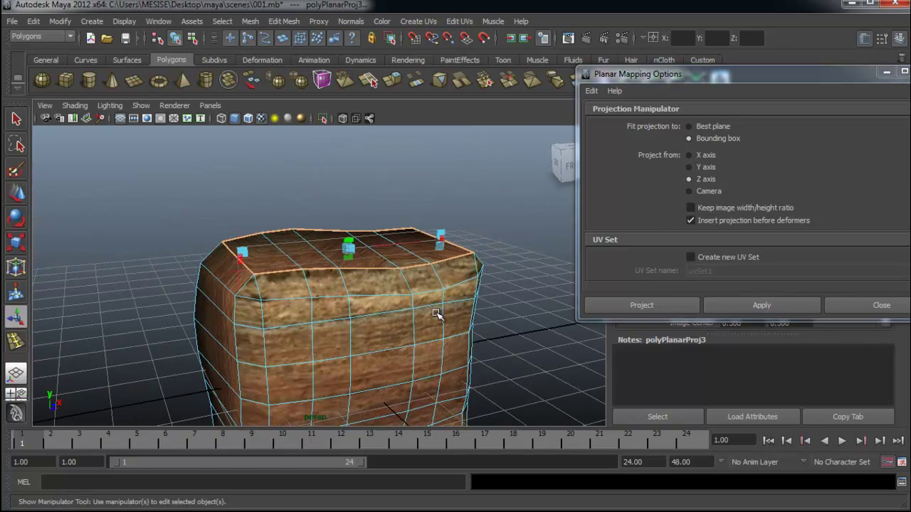
alt+drag(311, 295, 401, 299)
key(w)
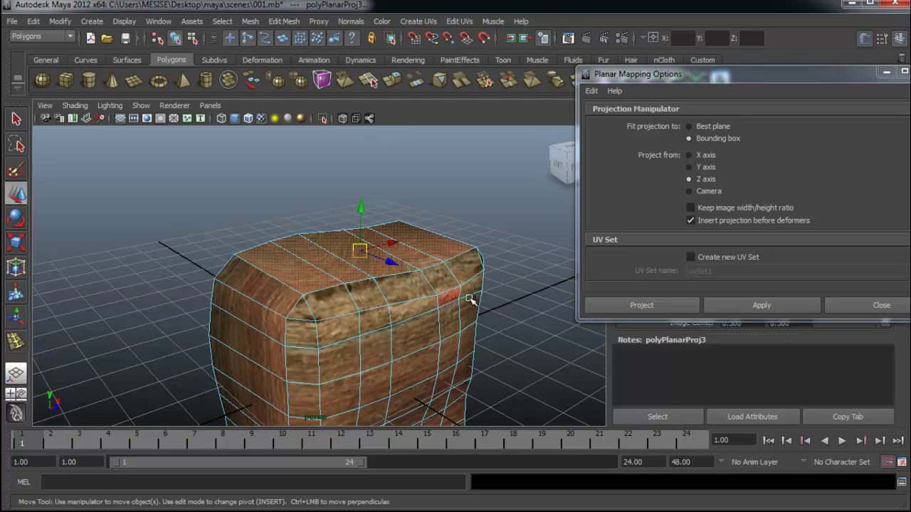
mouse_move(484, 319)
alt+mouse_down()
mouse_move(487, 347)
mouse_move(472, 332)
alt+mouse_up()
Step: Project the top faces from the X axis, then again from Z
click(703, 158)
click(762, 306)
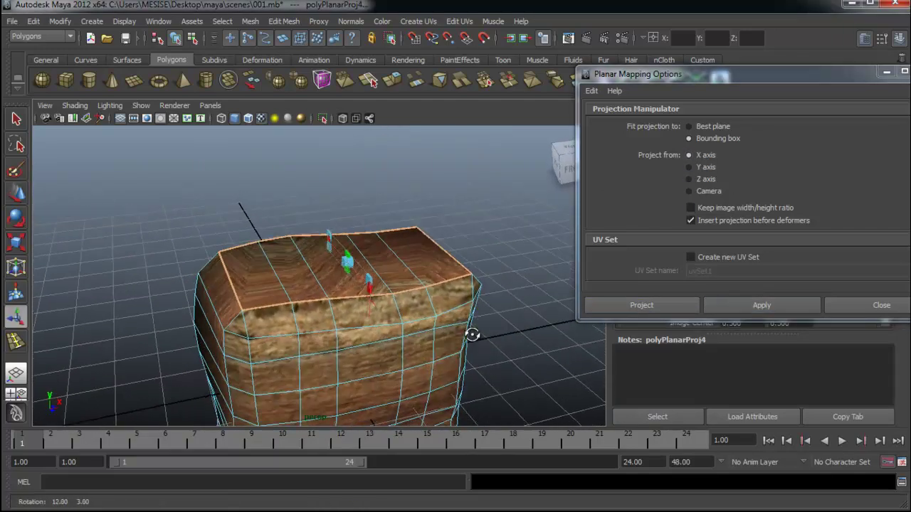
alt+drag(366, 306, 398, 294)
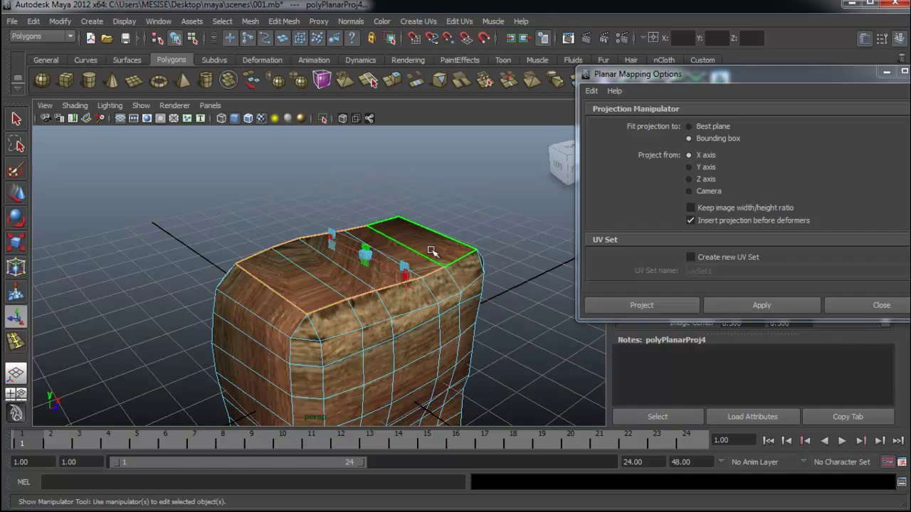
alt+drag(437, 249, 627, 223)
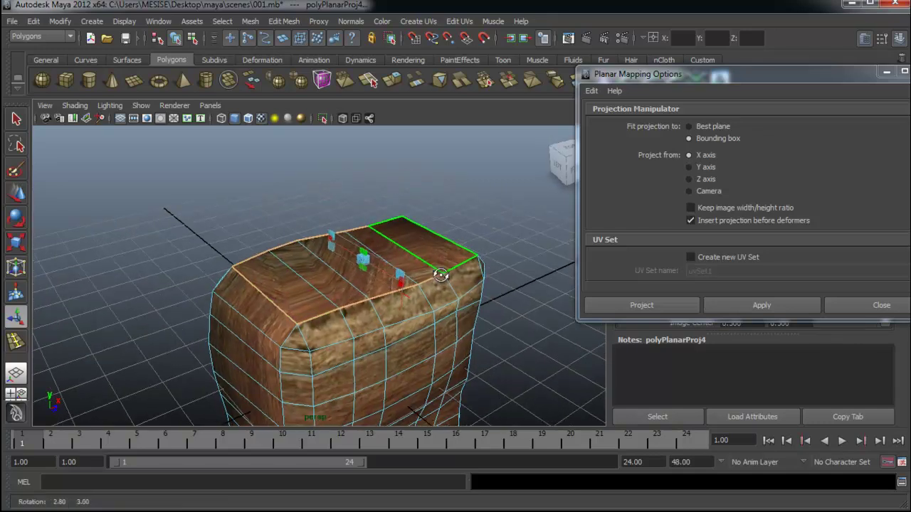
click(701, 178)
click(762, 306)
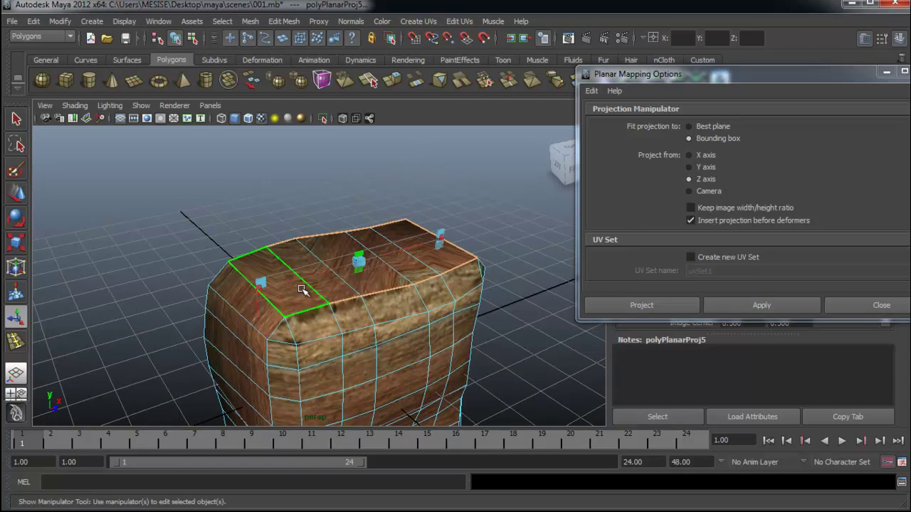
Step: Apply a final Y-axis planar projection and return the box to object mode
mouse_move(437, 335)
alt+mouse_down()
mouse_move(342, 332)
mouse_move(432, 317)
mouse_move(417, 322)
alt+mouse_up()
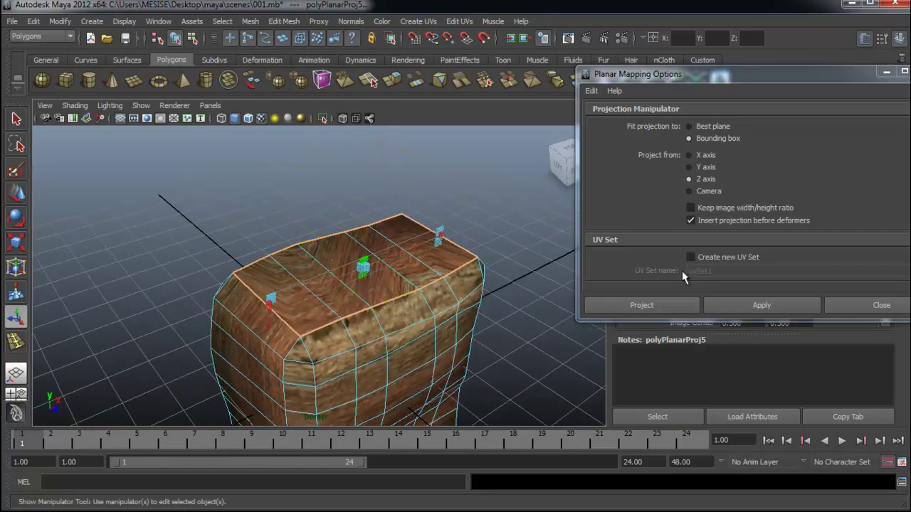
click(689, 167)
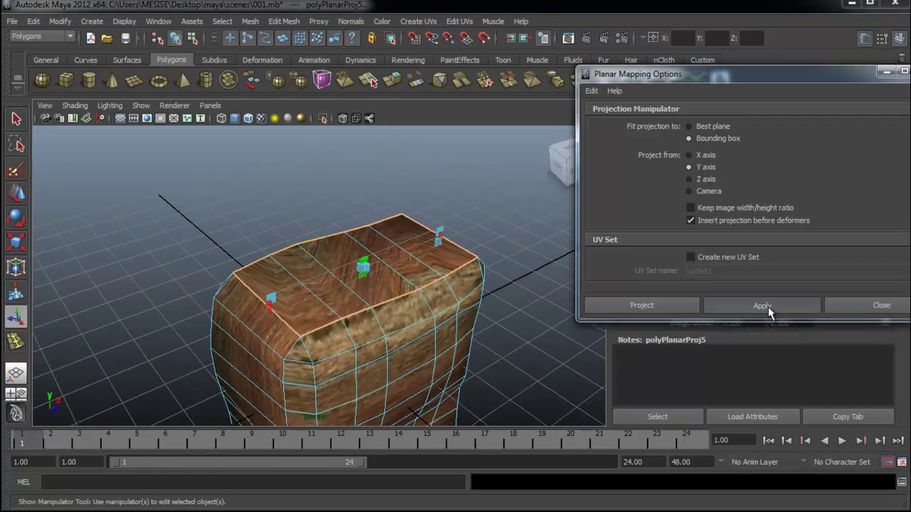
click(767, 307)
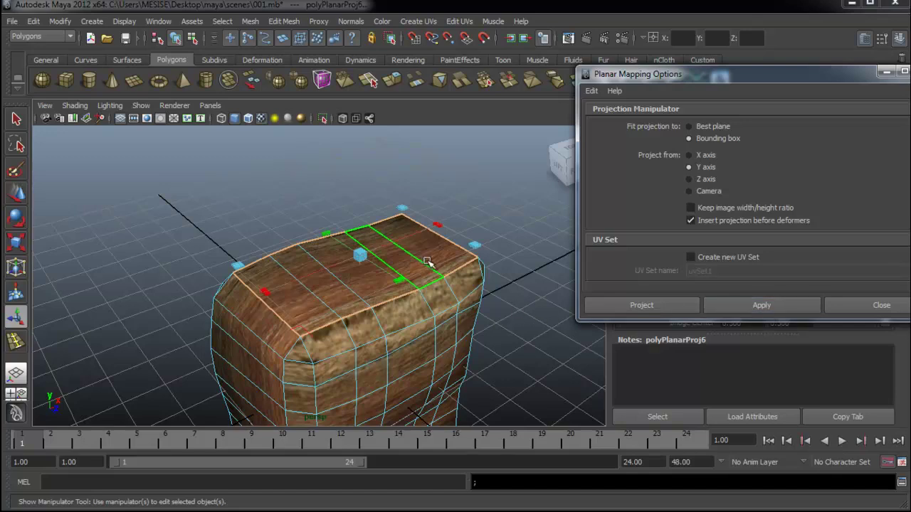
right_drag(427, 262, 486, 239)
mouse_move(486, 239)
alt+mouse_down()
mouse_move(325, 251)
mouse_move(482, 342)
alt+mouse_up()
mouse_move(482, 342)
alt+right_down()
mouse_move(488, 278)
mouse_move(433, 271)
mouse_move(417, 302)
mouse_move(461, 323)
alt+right_up()
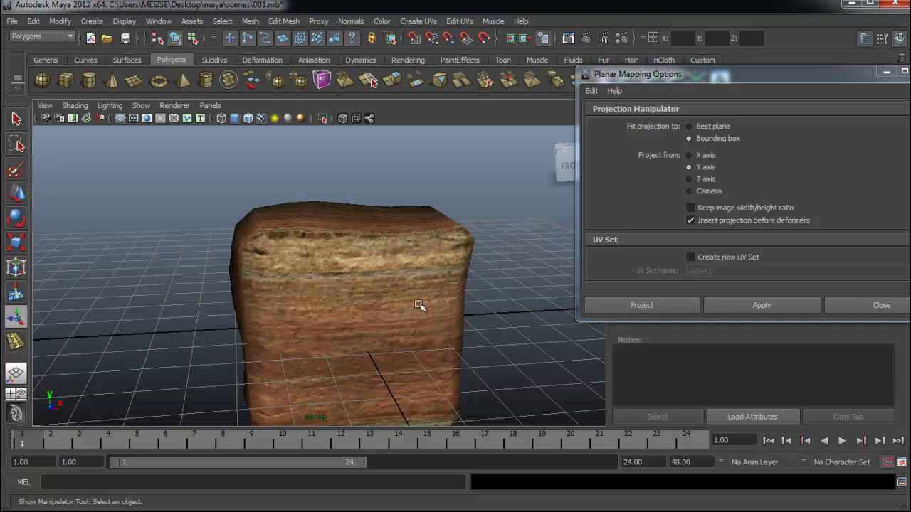
mouse_move(335, 315)
alt+mouse_down()
mouse_move(467, 316)
mouse_move(390, 309)
mouse_move(437, 305)
mouse_move(320, 305)
mouse_move(380, 315)
mouse_move(302, 325)
mouse_move(377, 325)
mouse_move(257, 323)
mouse_move(429, 326)
mouse_move(335, 328)
alt+mouse_up()
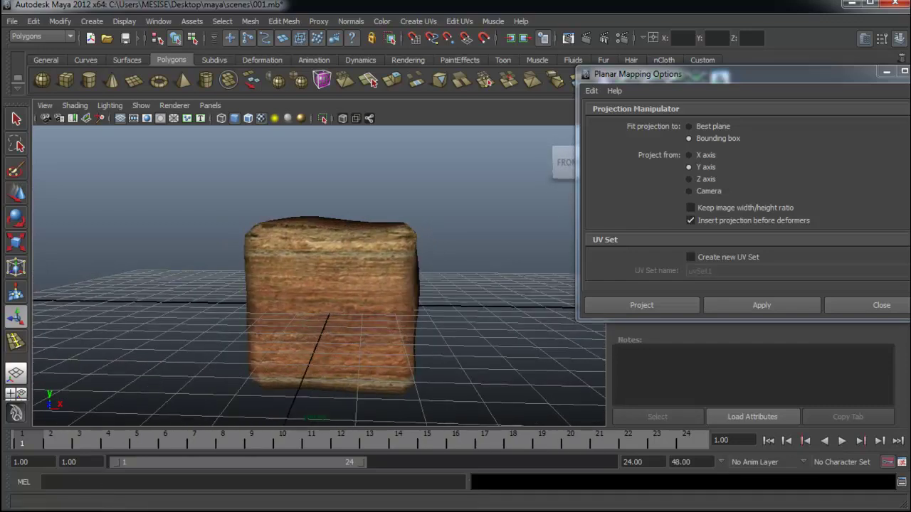
click(568, 38)
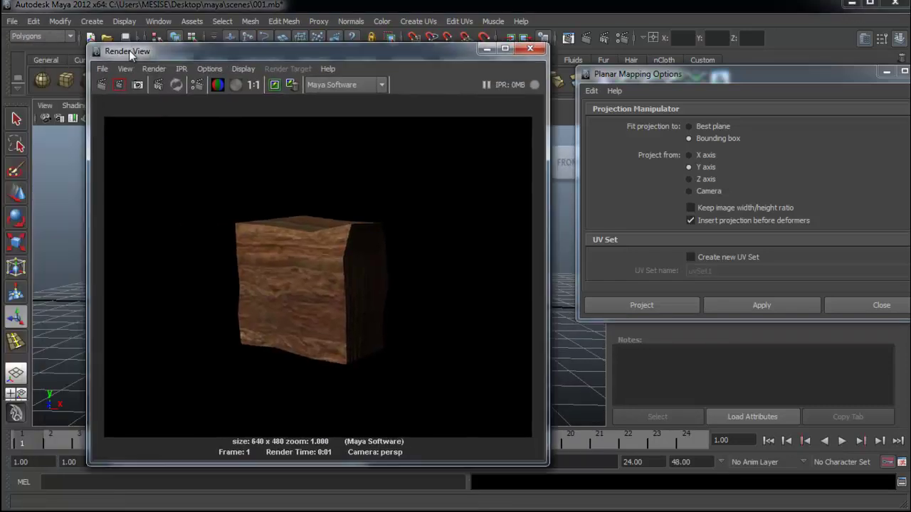
click(134, 86)
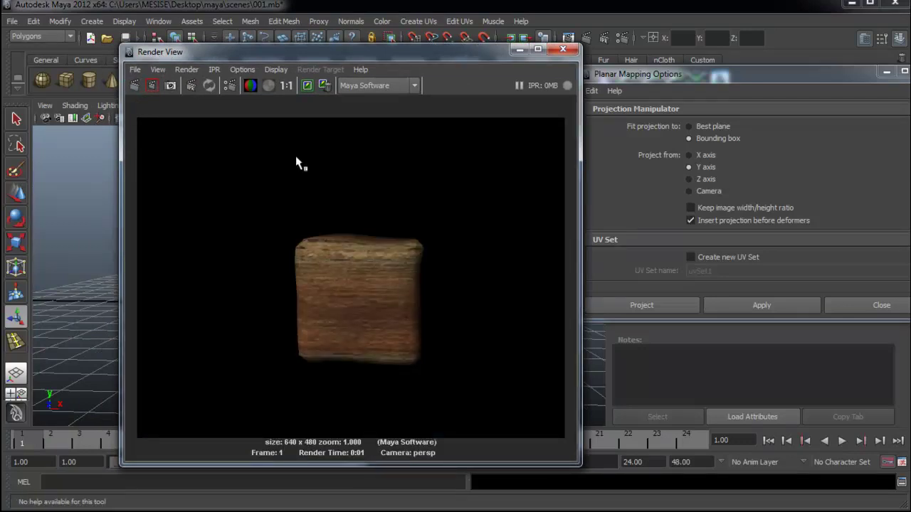
click(563, 50)
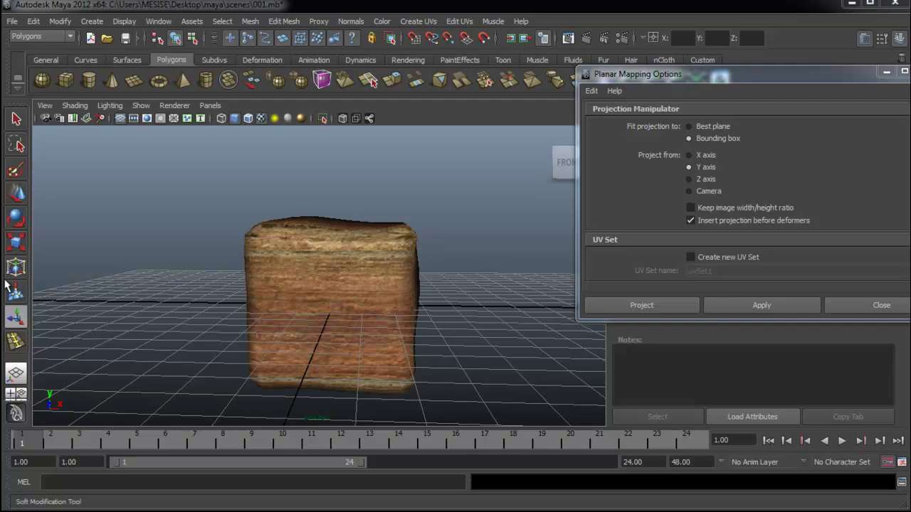
Step: Select the box, move it aside and delete it from the scene
click(340, 320)
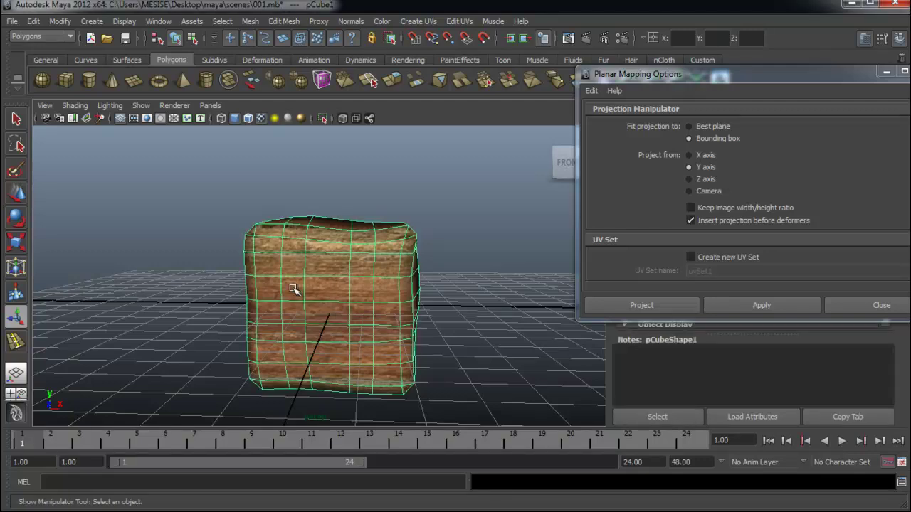
scroll(490, 335, down, 3)
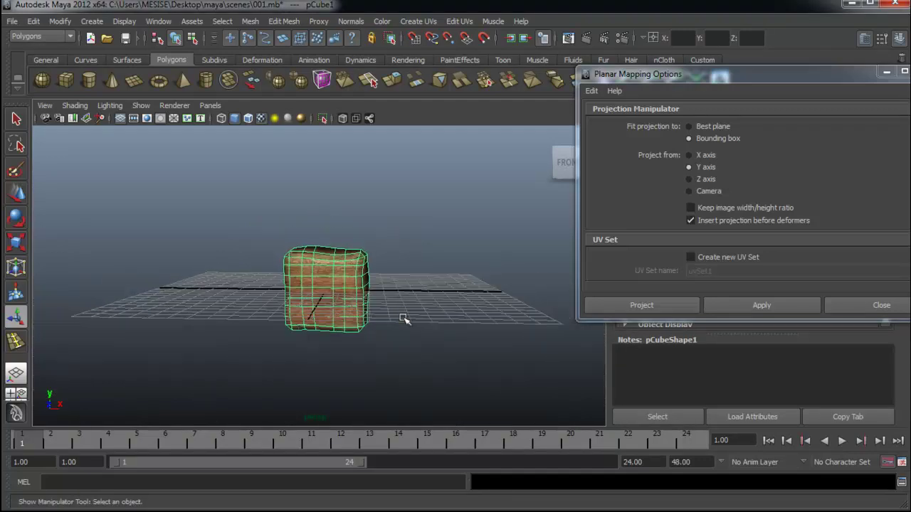
key(w)
drag(373, 294, 218, 291)
key(Delete)
alt+drag(173, 272, 275, 254)
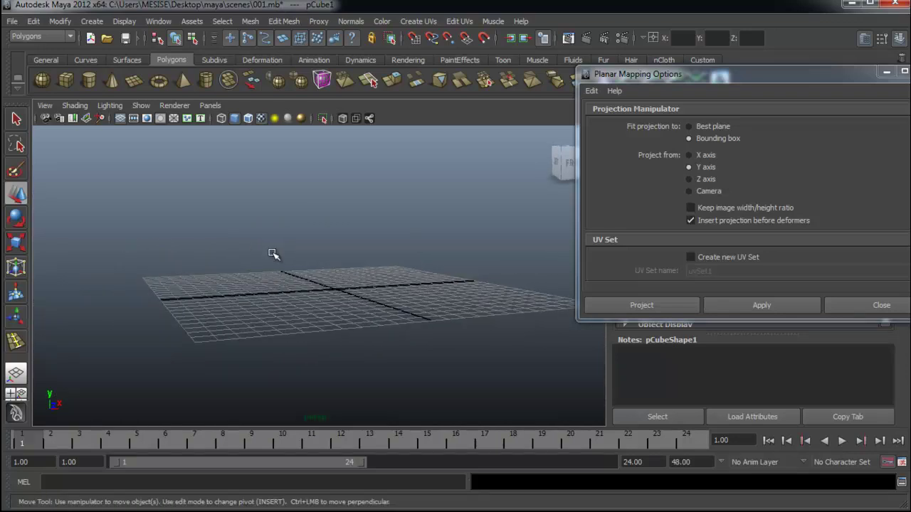
Step: Create a polygon plane scaled about 21.8 times and bring Hypershade up beside it
click(134, 81)
key(r)
drag(337, 293, 543, 184)
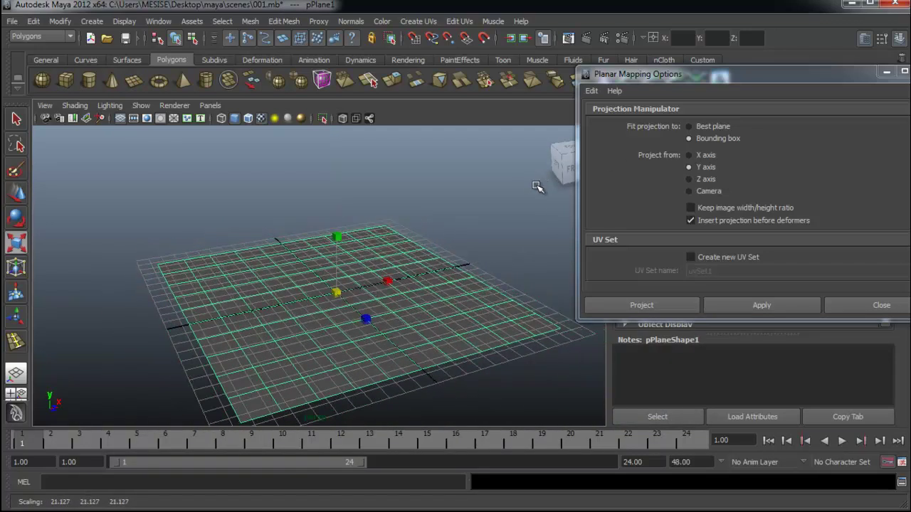
click(469, 250)
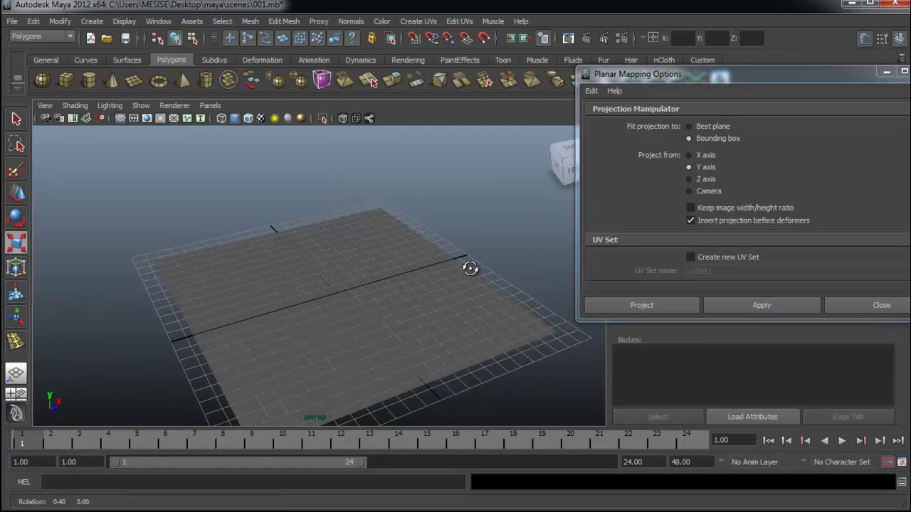
click(421, 298)
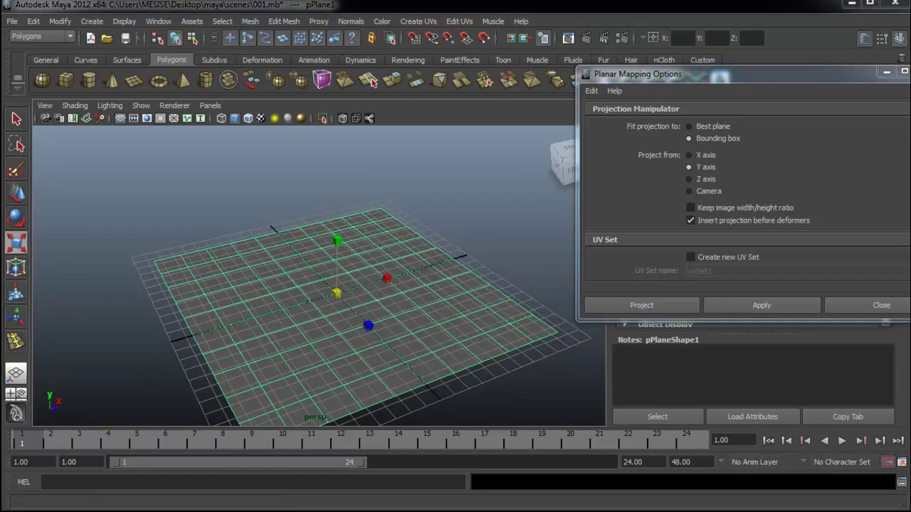
drag(531, 314, 760, 202)
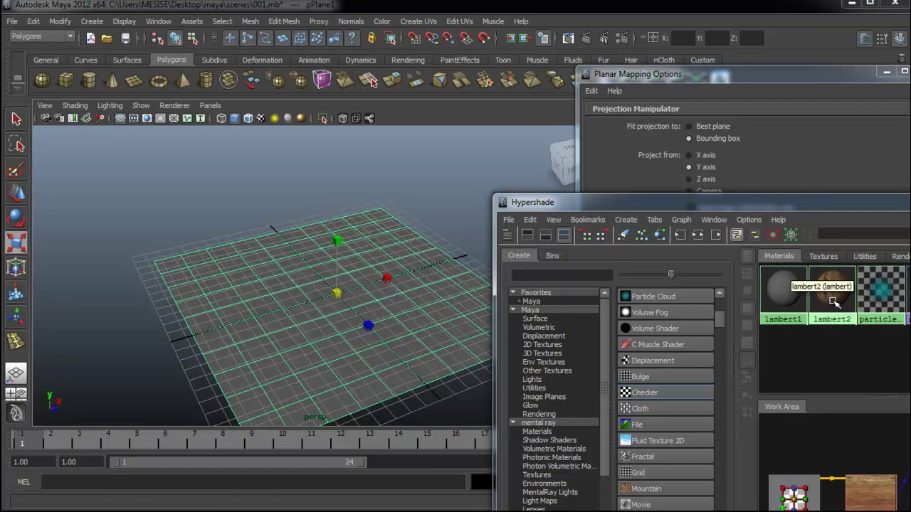
Step: Drop the lambert2 wood material onto the plane and show it in textured view
middle_drag(834, 302, 836, 306)
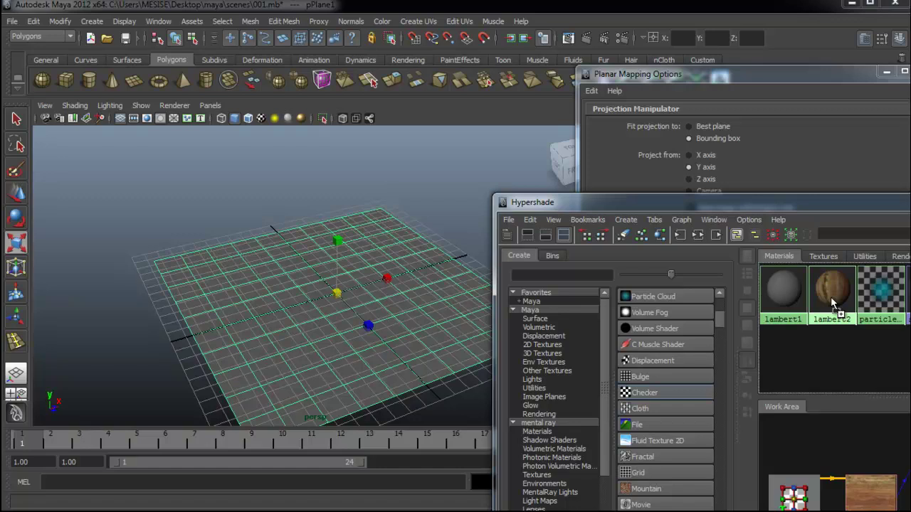
middle_drag(831, 297, 436, 326)
click(438, 190)
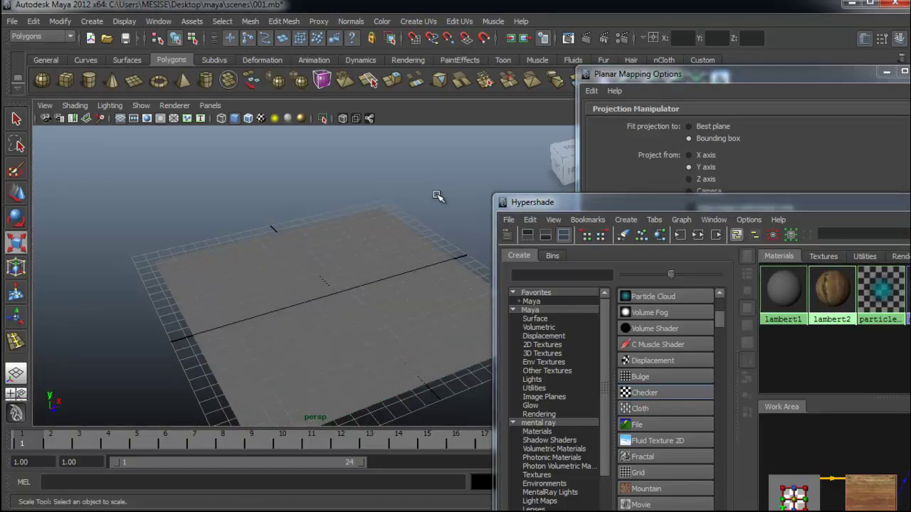
click(364, 246)
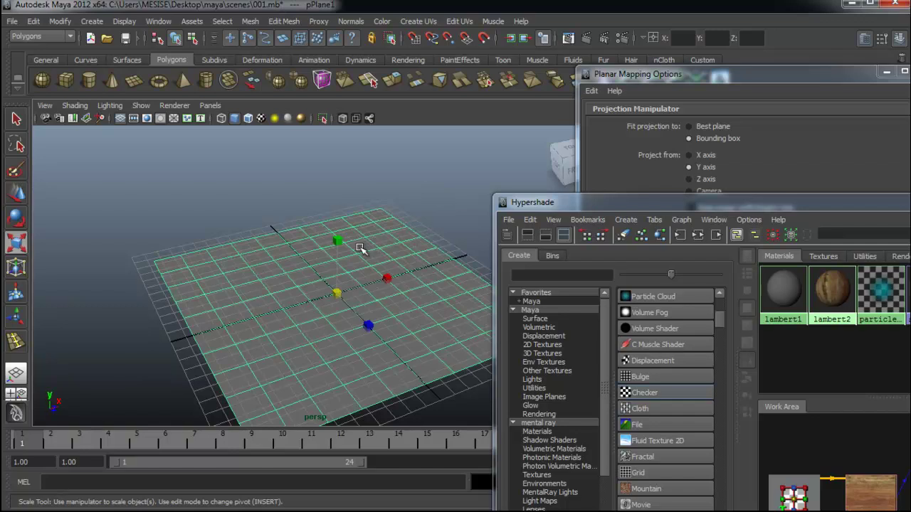
key(6)
Step: Inspect the wood texture up close, then delete the test plane
mouse_move(446, 245)
alt+mouse_down()
mouse_move(409, 272)
mouse_move(325, 243)
mouse_move(331, 261)
alt+mouse_up()
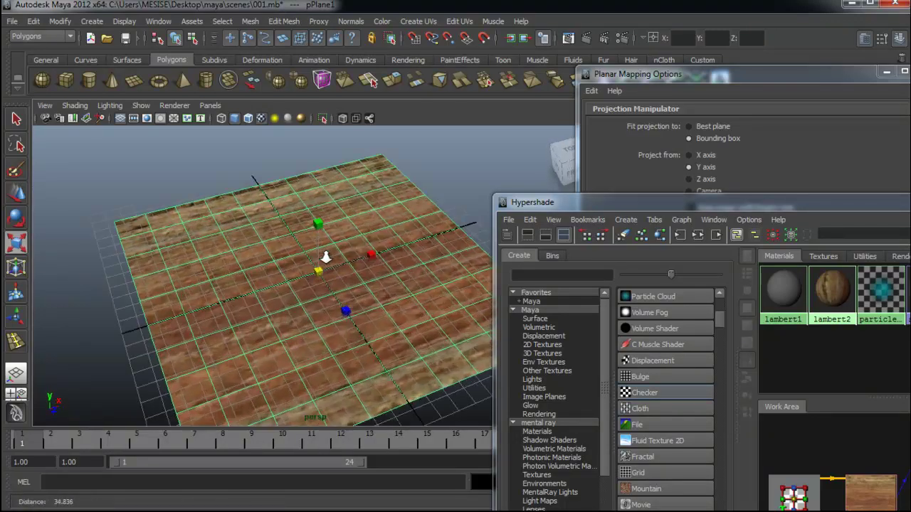
alt+right_drag(264, 270, 397, 277)
alt+drag(397, 277, 230, 258)
mouse_move(230, 258)
alt+right_down()
mouse_move(294, 264)
mouse_move(258, 264)
alt+right_up()
mouse_move(258, 264)
alt+mouse_down()
mouse_move(320, 264)
mouse_move(292, 267)
mouse_move(292, 279)
mouse_move(297, 263)
alt+mouse_up()
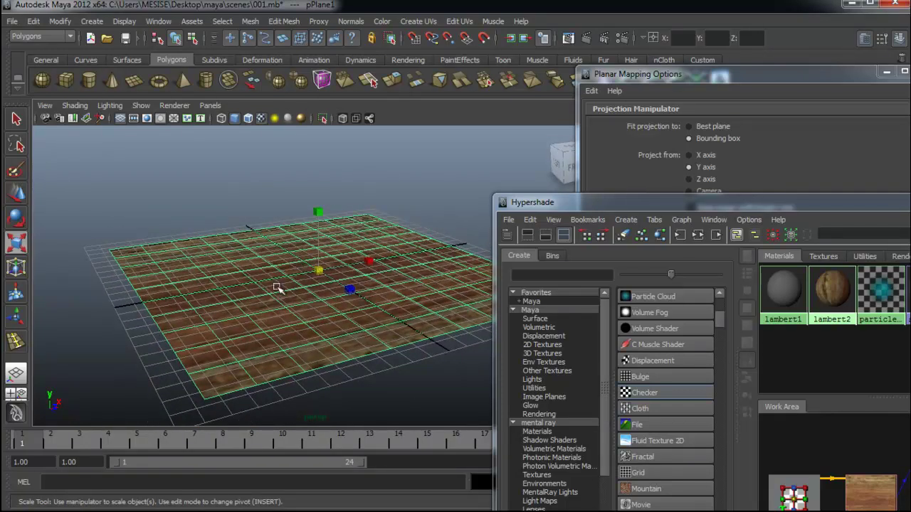
mouse_move(278, 301)
alt+mouse_down()
mouse_move(346, 216)
mouse_move(341, 255)
mouse_move(346, 197)
alt+mouse_up()
click(355, 261)
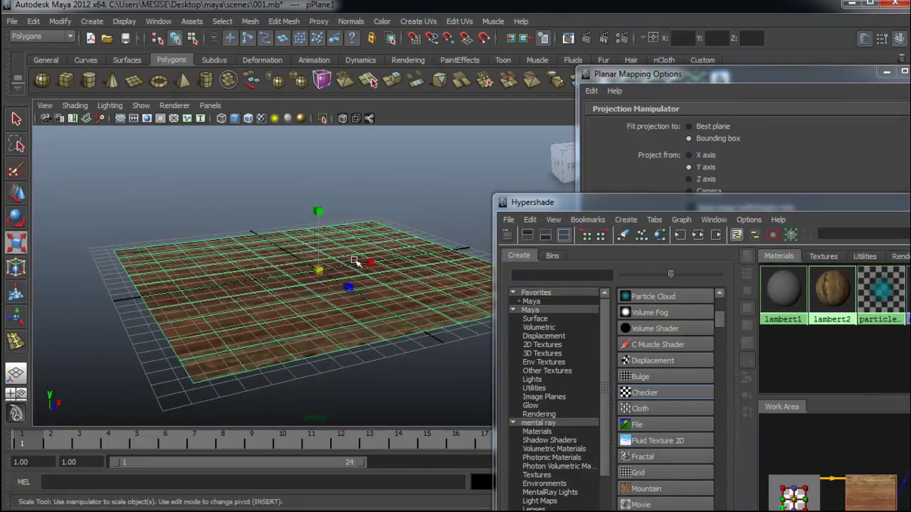
key(Delete)
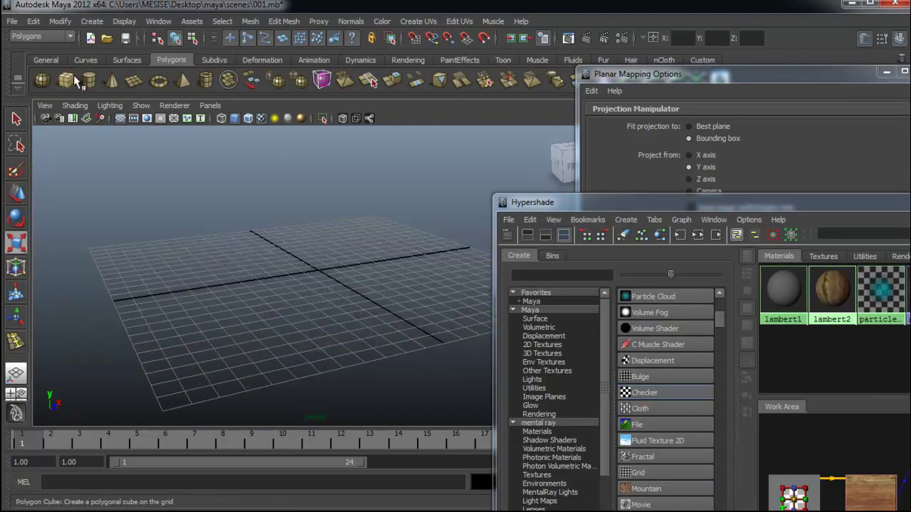
click(73, 75)
Step: Scale the new cube flat, then extrude and inset its top face
mouse_move(320, 269)
mouse_down()
mouse_move(430, 266)
mouse_move(328, 183)
mouse_move(320, 258)
mouse_up()
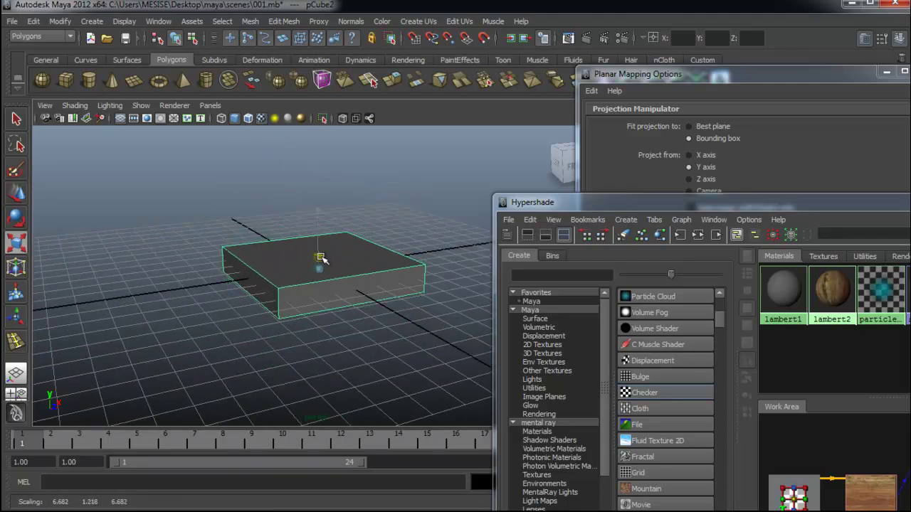
right_click(392, 285)
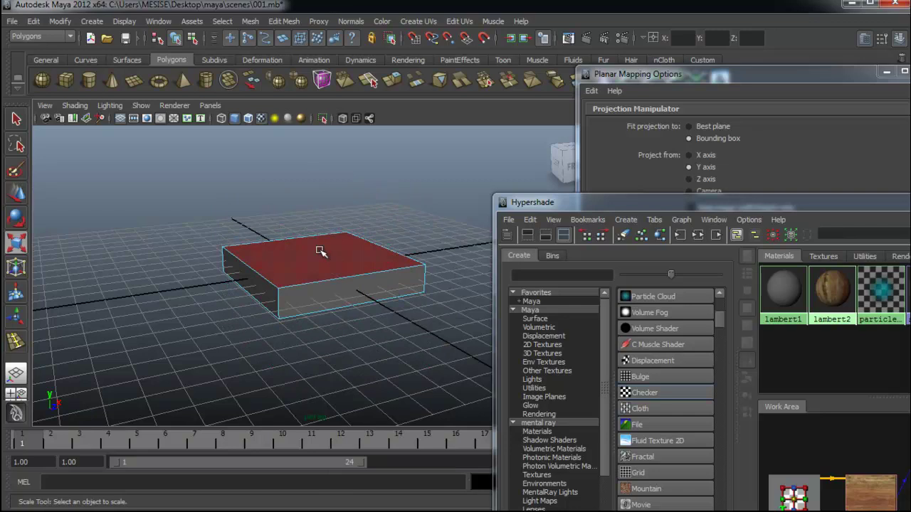
click(319, 252)
scroll(397, 220, up, 2)
click(392, 80)
click(321, 251)
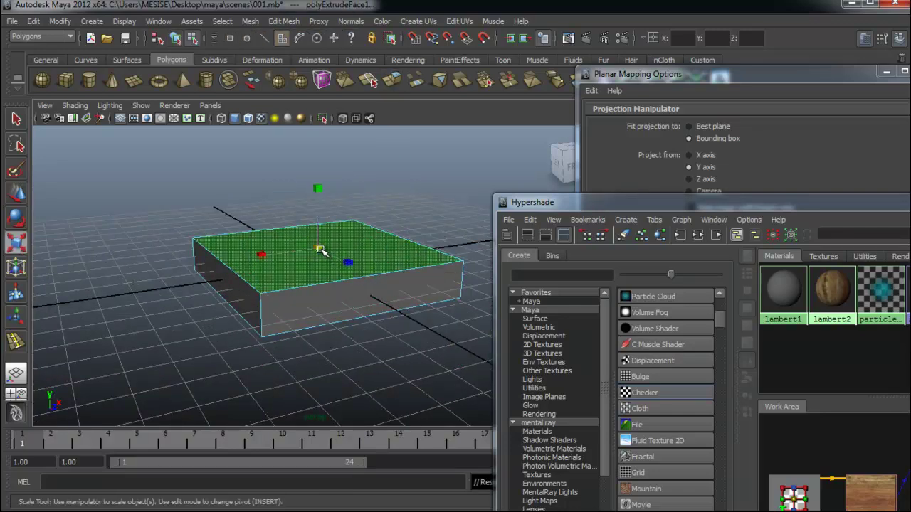
drag(321, 250, 276, 249)
Step: Extrude and raise the inset face into a second tier, then shrink the new top face
key(g)
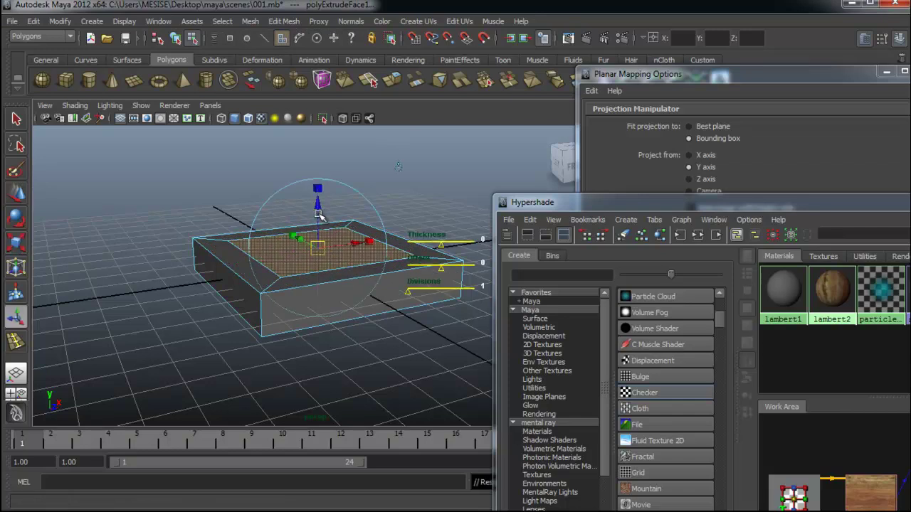
drag(319, 214, 317, 168)
key(g)
key(r)
drag(321, 207, 292, 208)
Step: Extrude the smaller top upward into a third tier with 16 divisions and select the stepped box
key(g)
drag(305, 154, 361, 203)
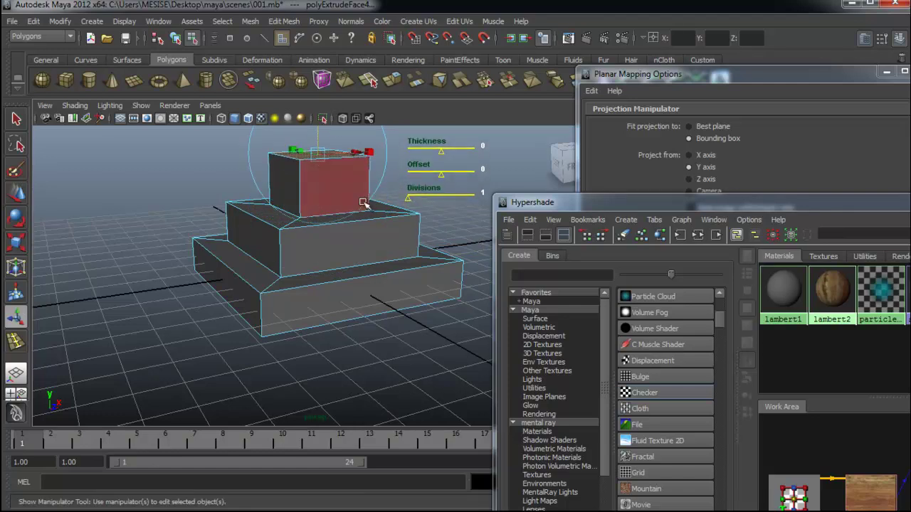
right_drag(363, 203, 417, 209)
drag(408, 197, 450, 197)
alt+middle_drag(421, 261, 382, 309)
scroll(354, 322, up, 3)
mouse_move(271, 298)
alt+mouse_down()
mouse_move(233, 307)
mouse_move(299, 326)
alt+mouse_up()
click(299, 326)
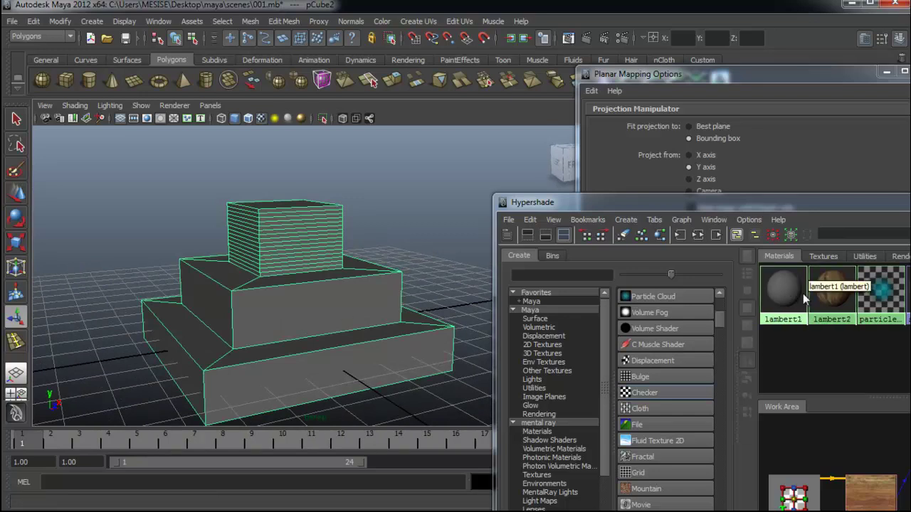
Step: Assign the lambert2 wood material to the stepped box pCube2 and orbit to check each side
right_drag(762, 288, 779, 262)
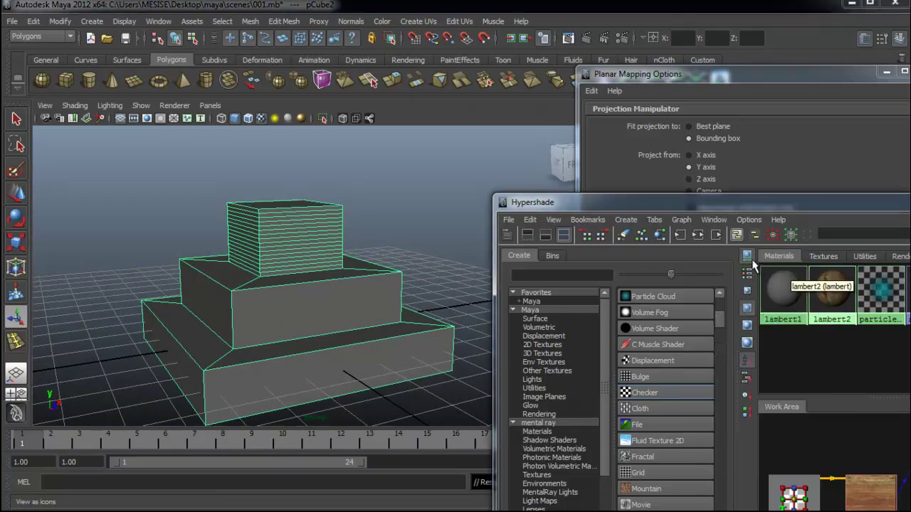
mouse_move(418, 258)
alt+mouse_down()
mouse_move(403, 272)
mouse_move(432, 270)
mouse_move(325, 277)
alt+mouse_up()
alt+middle_drag(309, 316, 310, 327)
alt+drag(311, 327, 341, 326)
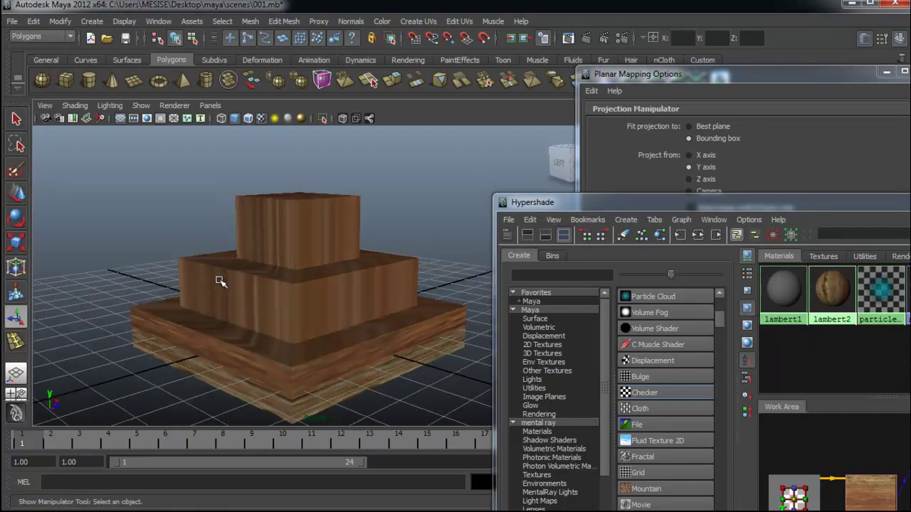
mouse_move(261, 232)
alt+mouse_down()
mouse_move(294, 256)
mouse_move(269, 263)
alt+mouse_up()
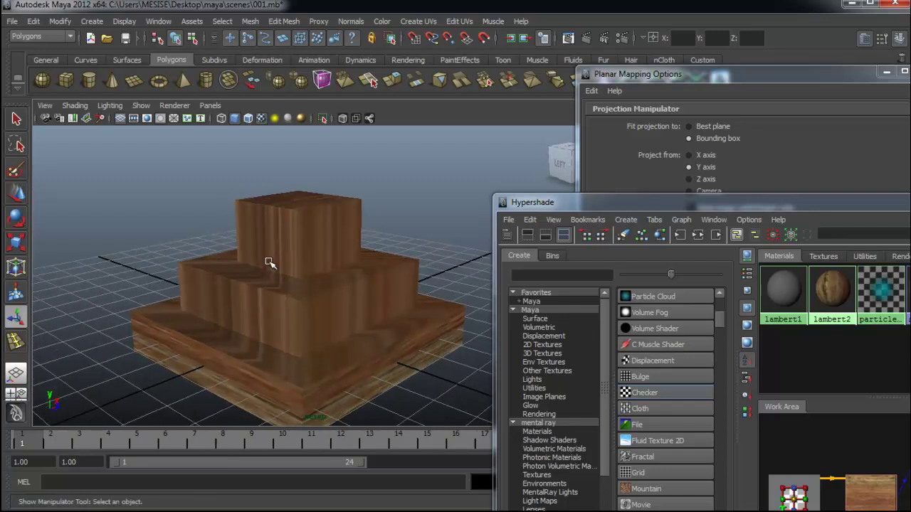
Step: Orbit and zoom around the wooden stack, briefly selecting and deselecting it
mouse_move(273, 270)
alt+mouse_down()
mouse_move(335, 266)
mouse_move(325, 269)
mouse_move(319, 294)
mouse_move(335, 292)
mouse_move(335, 302)
mouse_move(309, 303)
mouse_move(321, 275)
mouse_move(163, 277)
mouse_move(338, 267)
alt+mouse_up()
scroll(304, 278, up, 3)
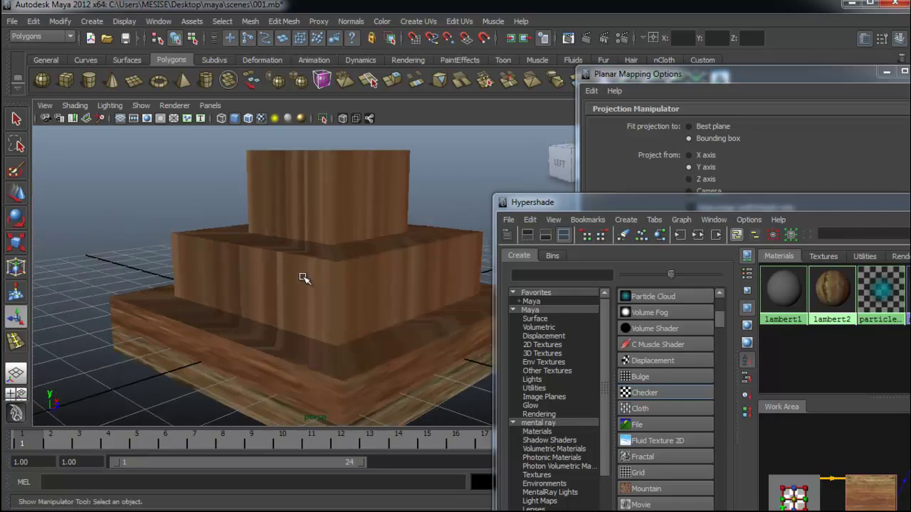
click(360, 277)
right_drag(442, 195, 443, 179)
mouse_move(443, 179)
alt+mouse_down()
mouse_move(380, 219)
mouse_move(391, 208)
mouse_move(372, 262)
mouse_move(389, 268)
mouse_move(386, 284)
alt+mouse_up()
scroll(376, 276, up, 5)
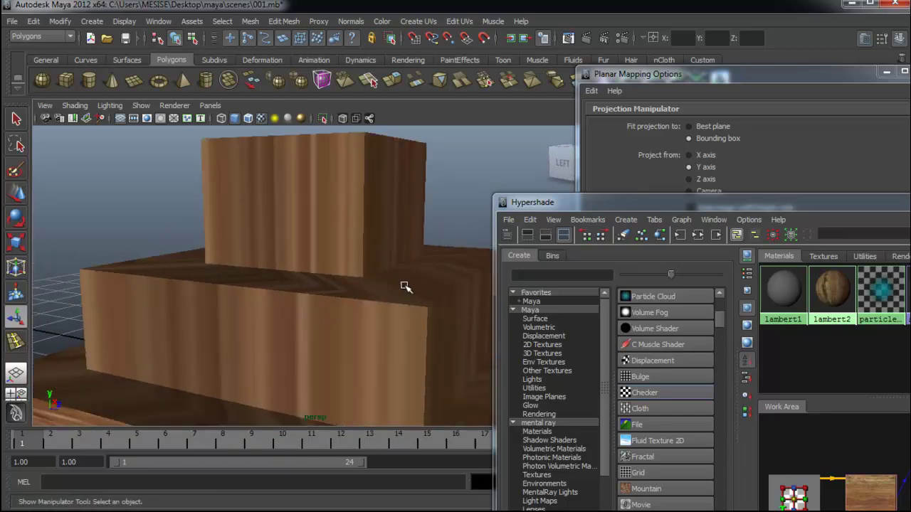
scroll(404, 286, down, 5)
Step: Frame the tiers' top faces, then move Hypershade down-left to reveal Planar Mapping Options
mouse_move(366, 299)
alt+middle_down()
mouse_move(377, 289)
mouse_move(397, 297)
mouse_move(387, 294)
alt+middle_up()
mouse_move(387, 295)
alt+mouse_down()
mouse_move(381, 287)
mouse_move(382, 299)
alt+mouse_up()
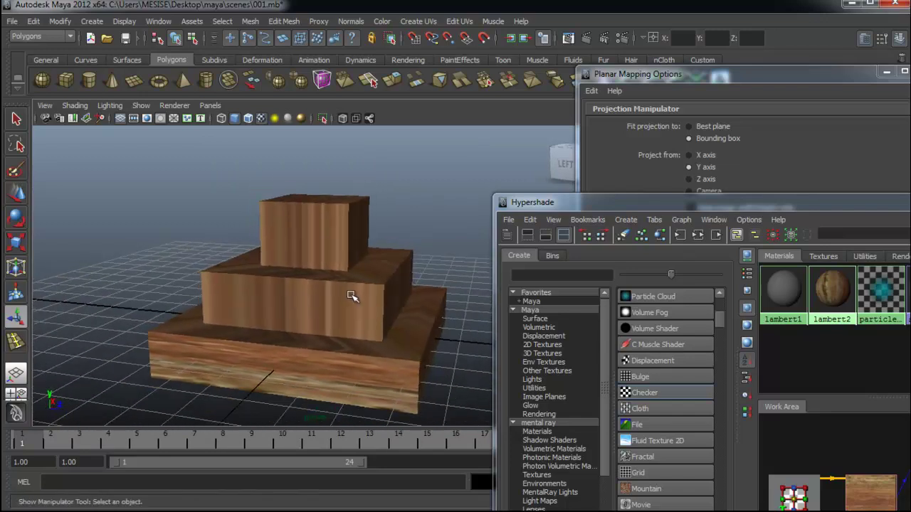
scroll(351, 292, up, 1)
scroll(349, 288, up, 1)
scroll(355, 282, up, 3)
scroll(352, 292, down, 2)
scroll(340, 300, down, 2)
scroll(347, 297, up, 3)
scroll(317, 291, down, 2)
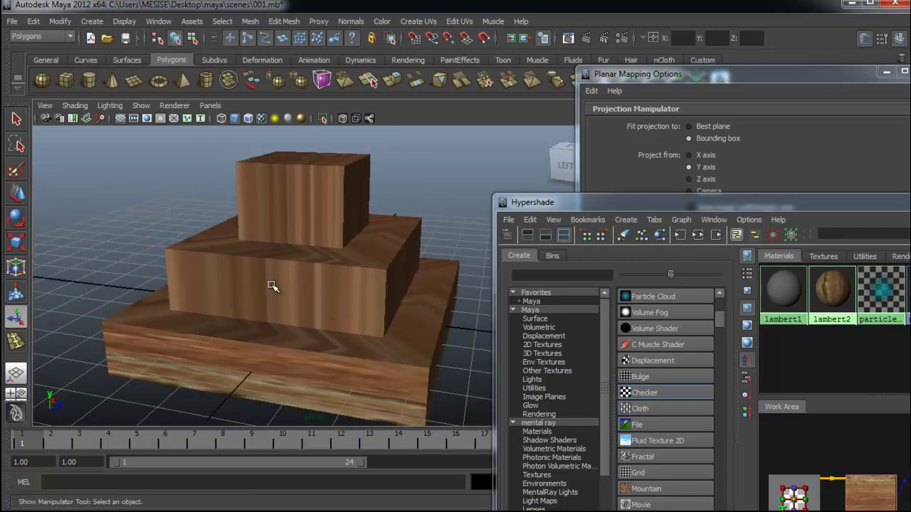
alt+middle_drag(326, 309, 315, 301)
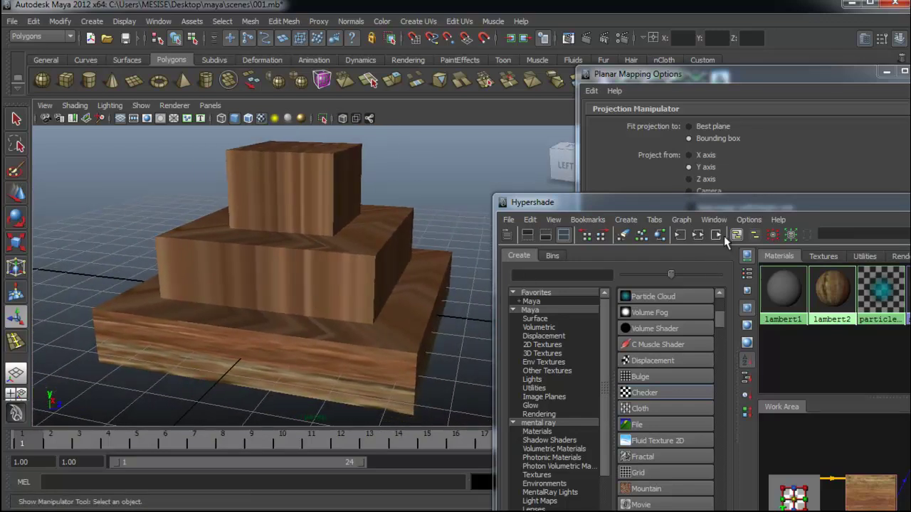
mouse_move(733, 205)
mouse_down()
mouse_move(299, 200)
mouse_move(696, 377)
mouse_move(556, 357)
mouse_up()
mouse_move(812, 76)
mouse_down()
mouse_move(770, 96)
mouse_move(776, 92)
mouse_up()
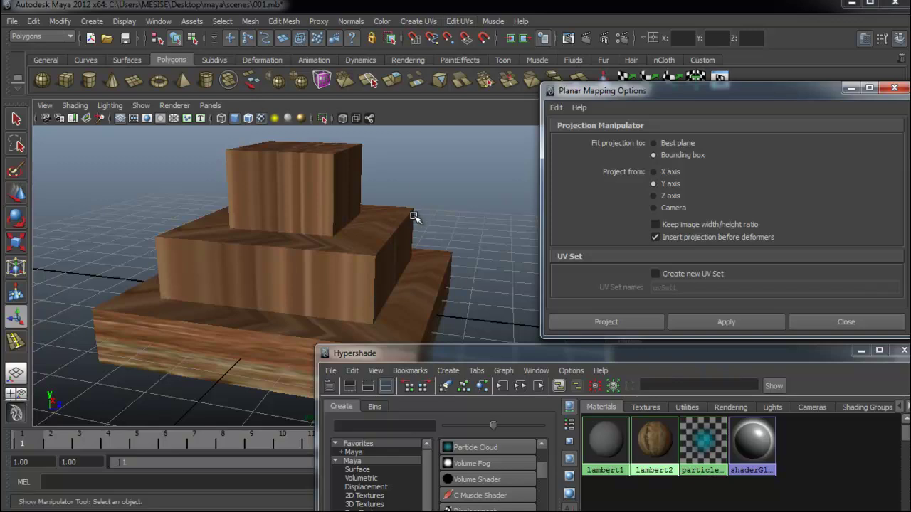
Step: Select the stepped box pCube2 and glance through the Edit Mesh menu
click(310, 257)
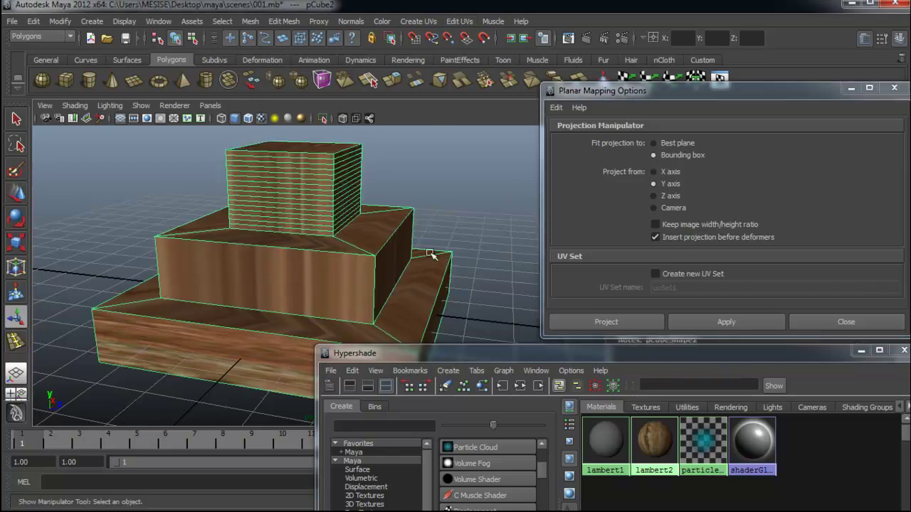
click(490, 216)
click(391, 232)
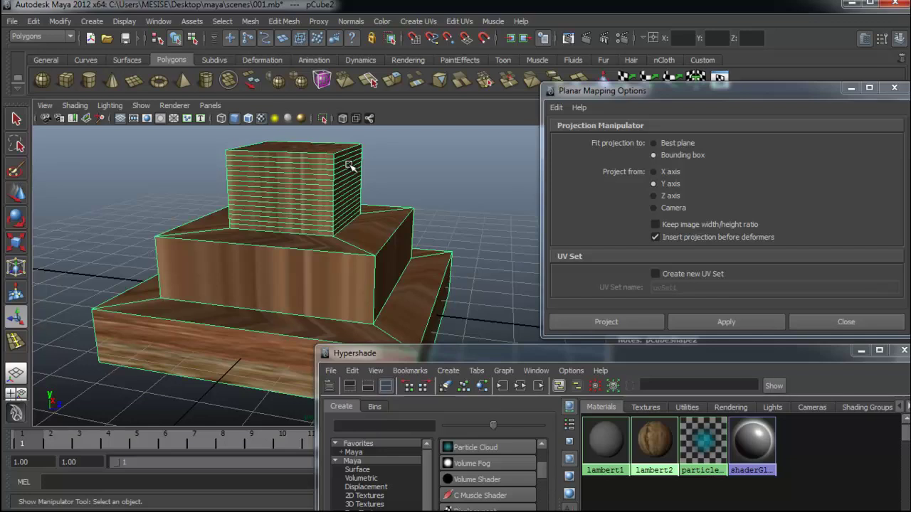
click(285, 22)
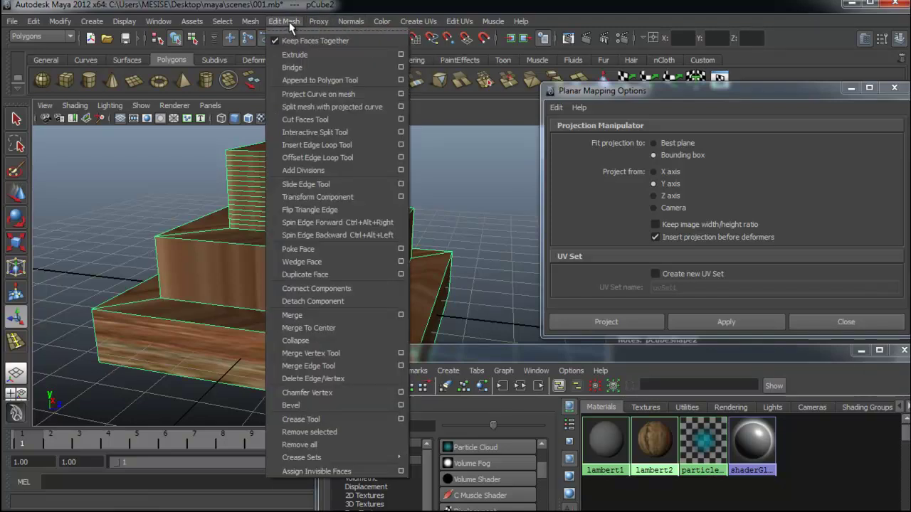
click(289, 25)
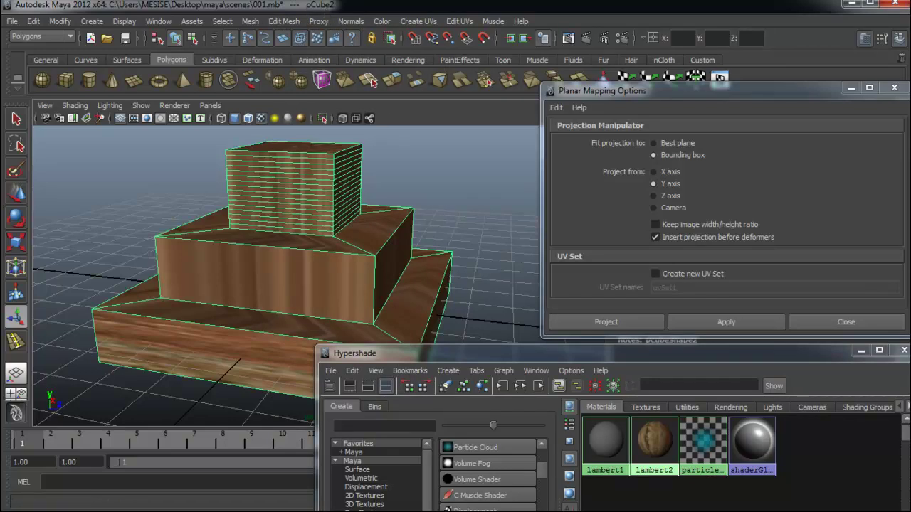
Step: Reselect the stepped box and tear off the Create UVs menu into a floating panel
click(484, 203)
click(299, 185)
click(412, 21)
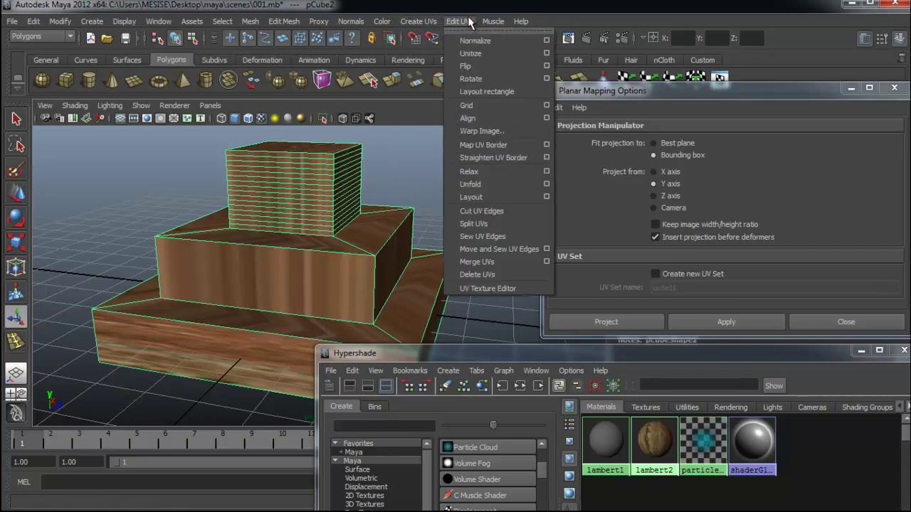
click(433, 31)
mouse_move(441, 21)
mouse_down()
mouse_move(467, 77)
mouse_move(512, 101)
mouse_up()
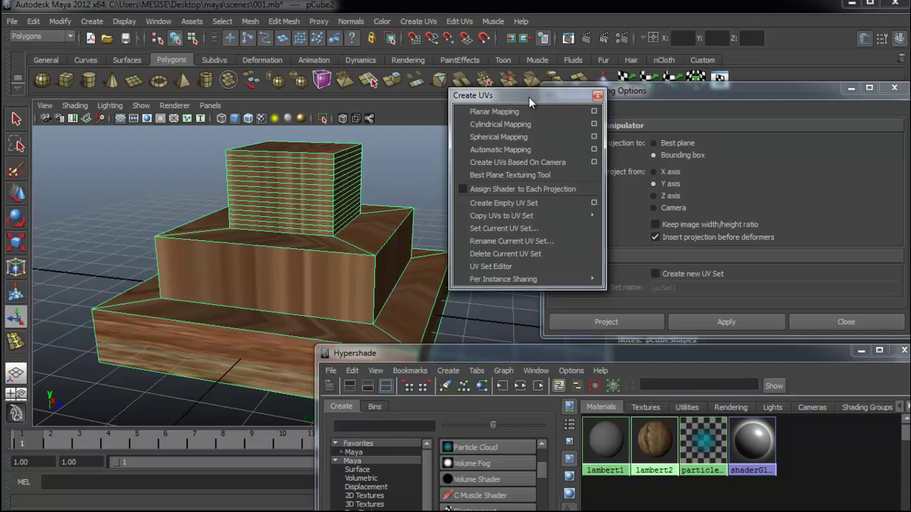
Step: Apply Automatic Mapping to the stepped box and move its options window aside
click(536, 147)
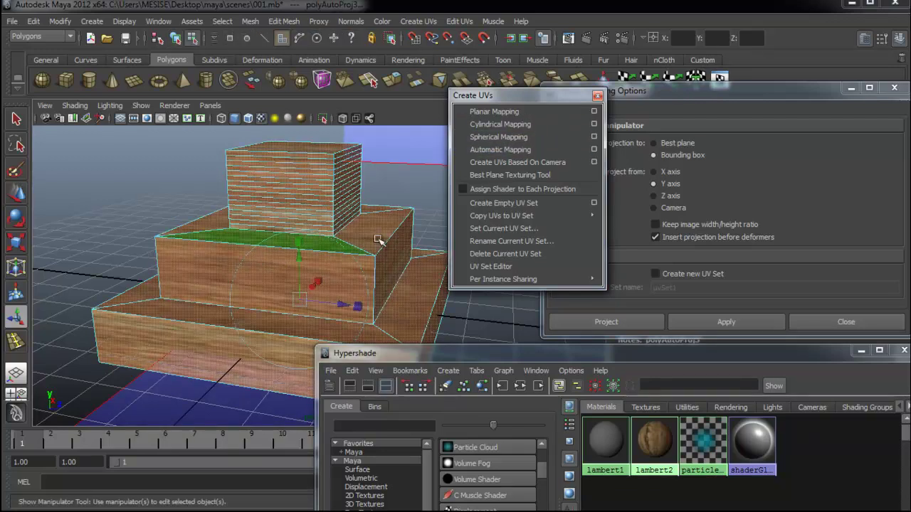
drag(493, 96, 684, 122)
alt+drag(385, 325, 377, 313)
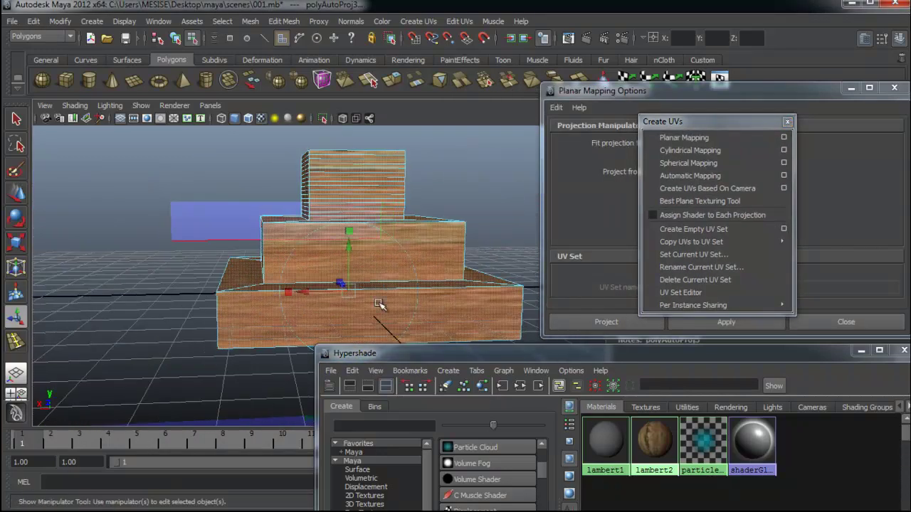
scroll(378, 314, up, 2)
scroll(377, 313, up, 2)
scroll(388, 310, up, 4)
scroll(388, 311, down, 4)
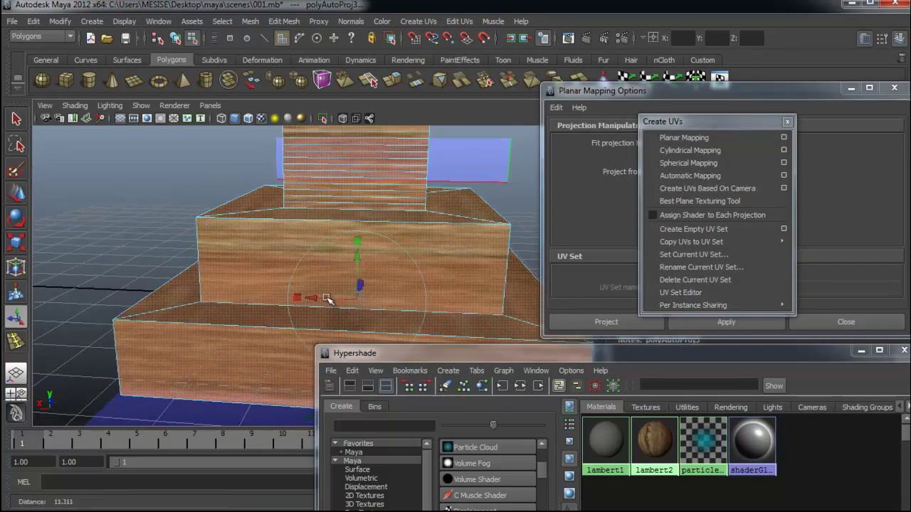
Step: Select the middle tier's front face and scale the projection, undoing the vertical flattening
click(301, 299)
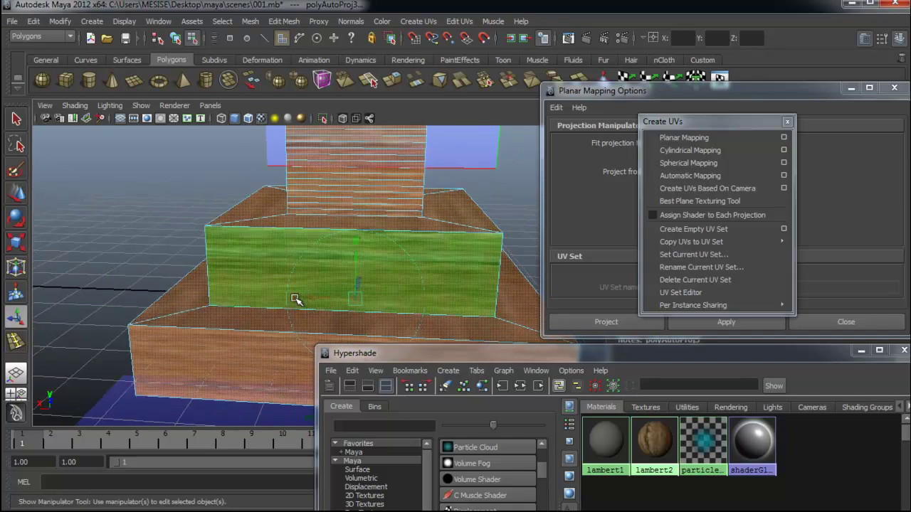
drag(295, 299, 364, 295)
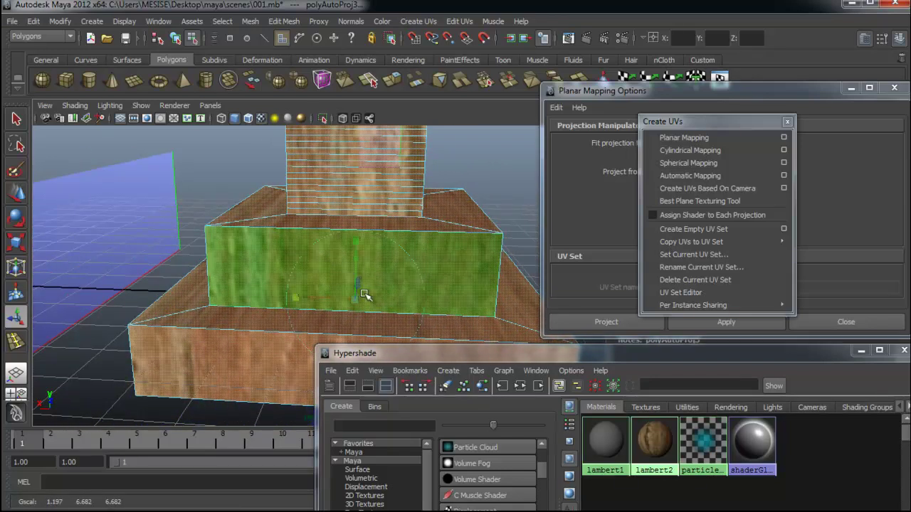
drag(364, 295, 358, 300)
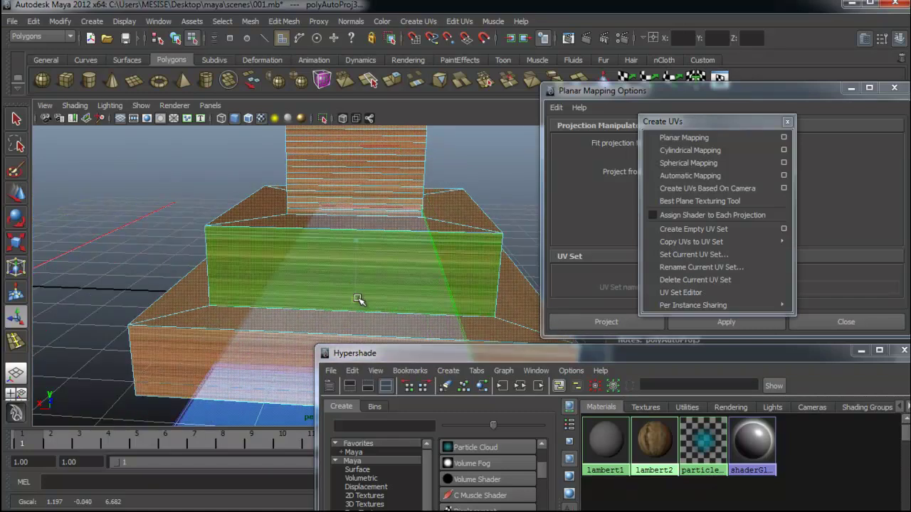
key(ctrl+z)
Step: Reselect a tier face and stretch the automatic projection larger until the grain fits
mouse_move(301, 296)
alt+mouse_down()
mouse_move(295, 307)
mouse_move(508, 259)
mouse_move(342, 317)
mouse_move(452, 298)
mouse_move(337, 314)
mouse_move(377, 308)
mouse_move(365, 240)
mouse_move(283, 326)
alt+mouse_up()
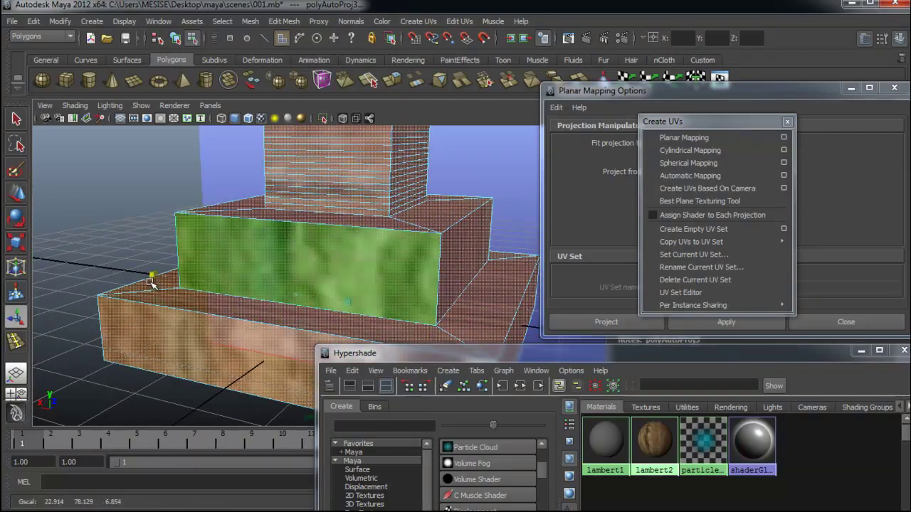
drag(292, 297, 152, 271)
alt+drag(325, 305, 384, 297)
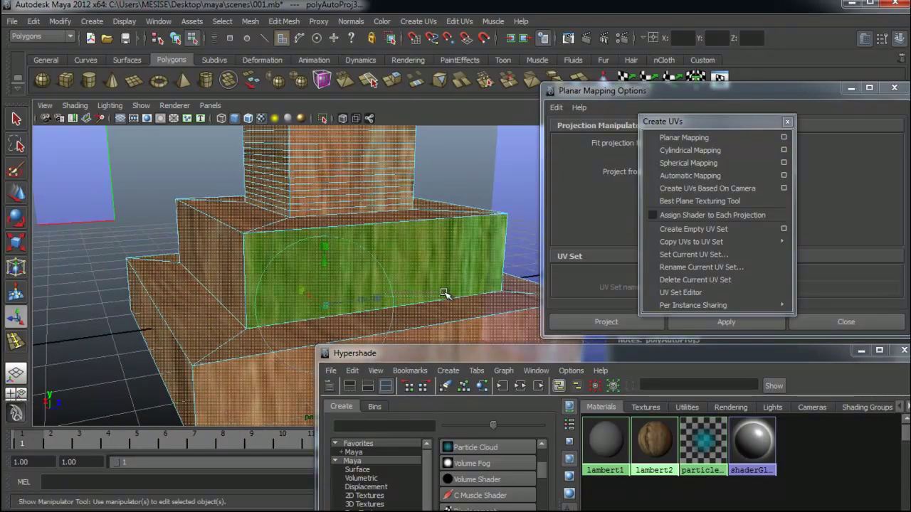
click(378, 299)
click(369, 288)
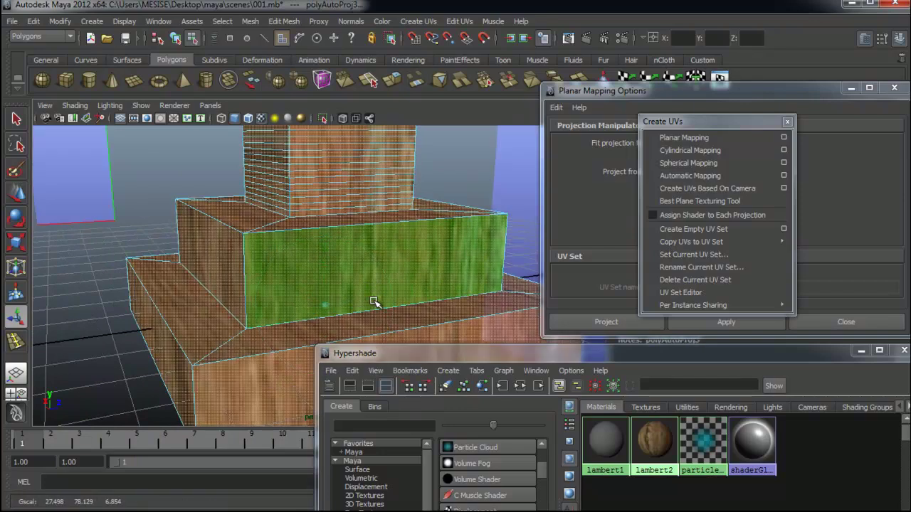
drag(454, 296, 571, 290)
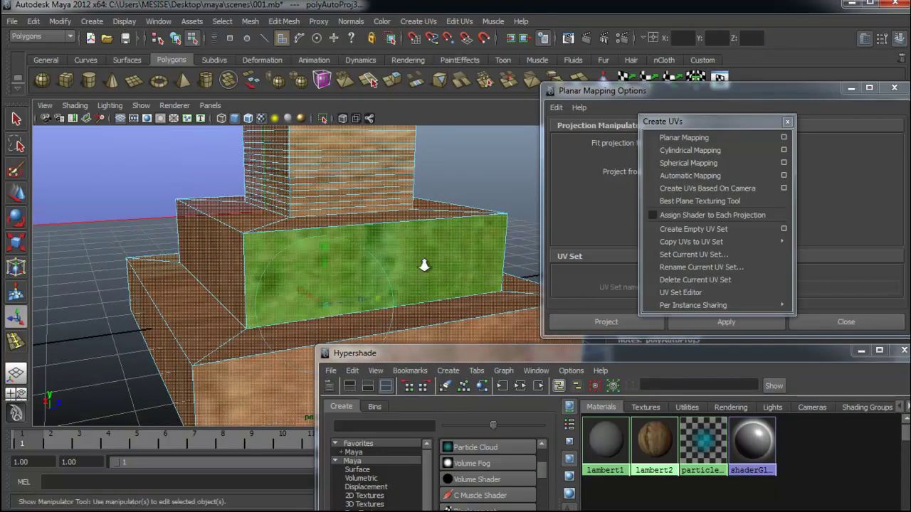
alt+right_drag(423, 261, 370, 270)
alt+drag(370, 271, 315, 262)
drag(718, 94, 717, 117)
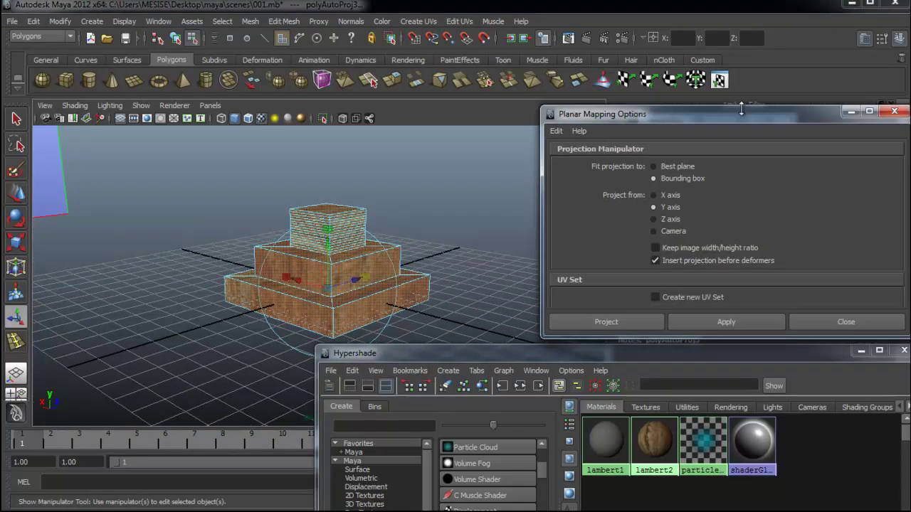
Step: Open the UV Texture Editor beside the model and reposition it
click(719, 79)
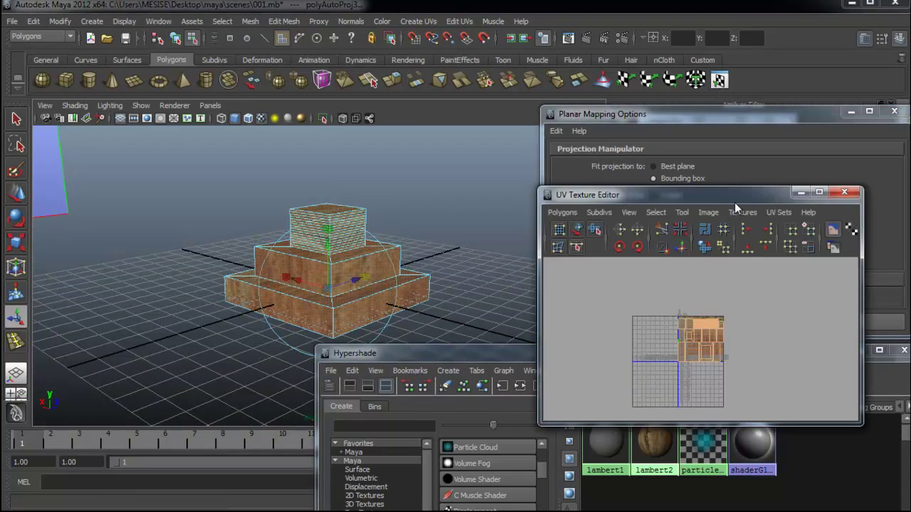
drag(734, 196, 754, 139)
scroll(719, 263, up, 5)
scroll(783, 294, up, 2)
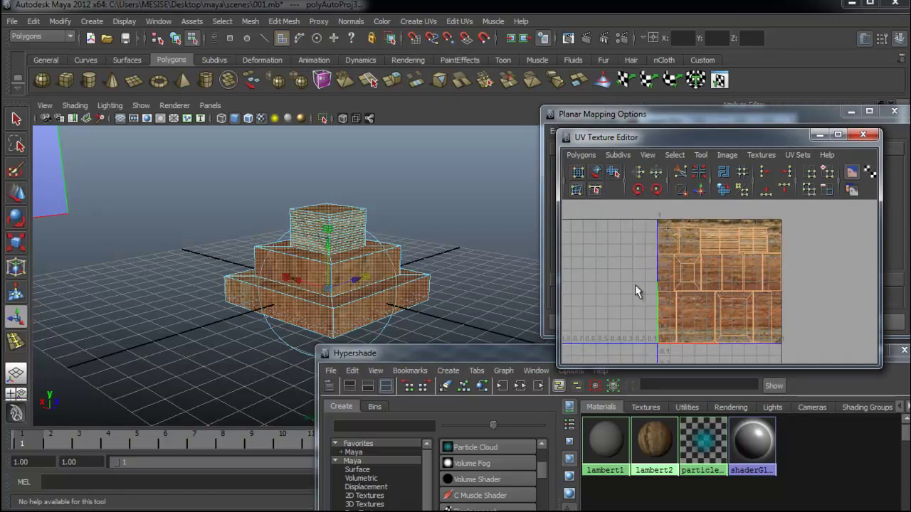
Step: Switch the UV editor to UV mode and select all of the box's UVs
right_click(728, 296)
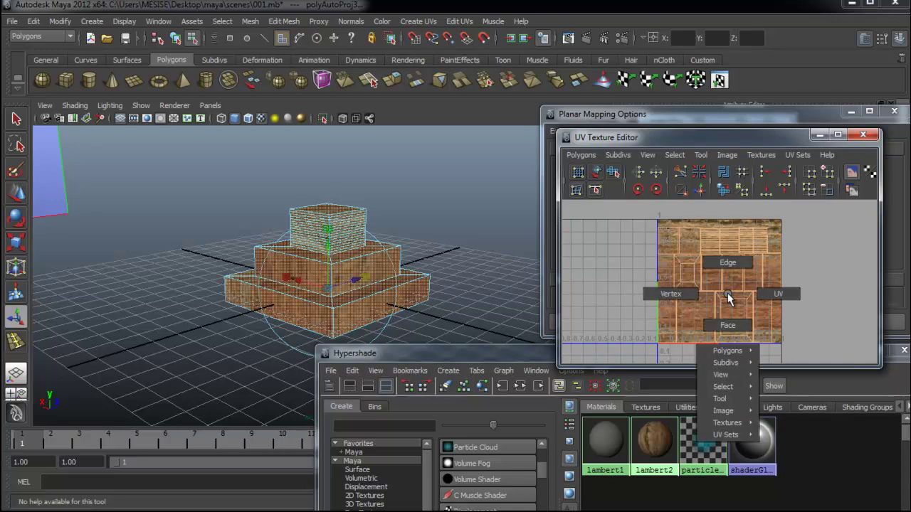
right_drag(728, 296, 756, 297)
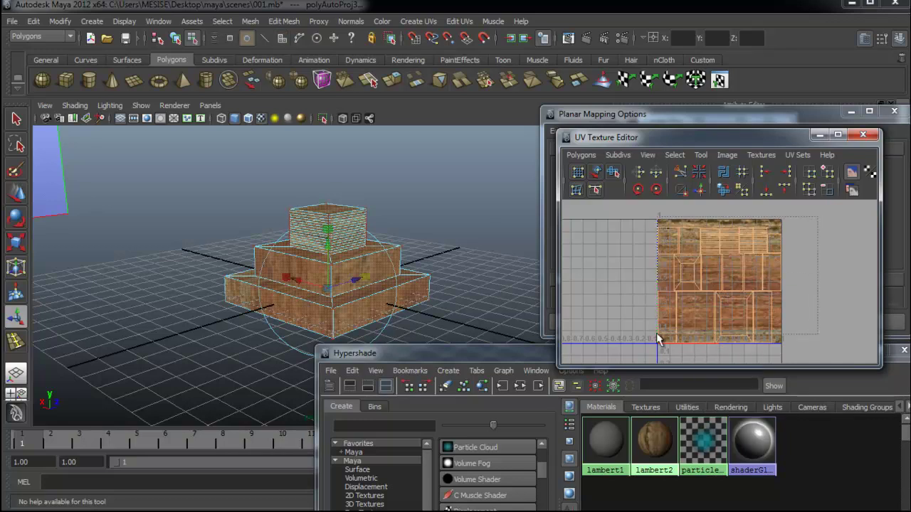
drag(623, 359, 794, 213)
right_click(705, 295)
click(718, 298)
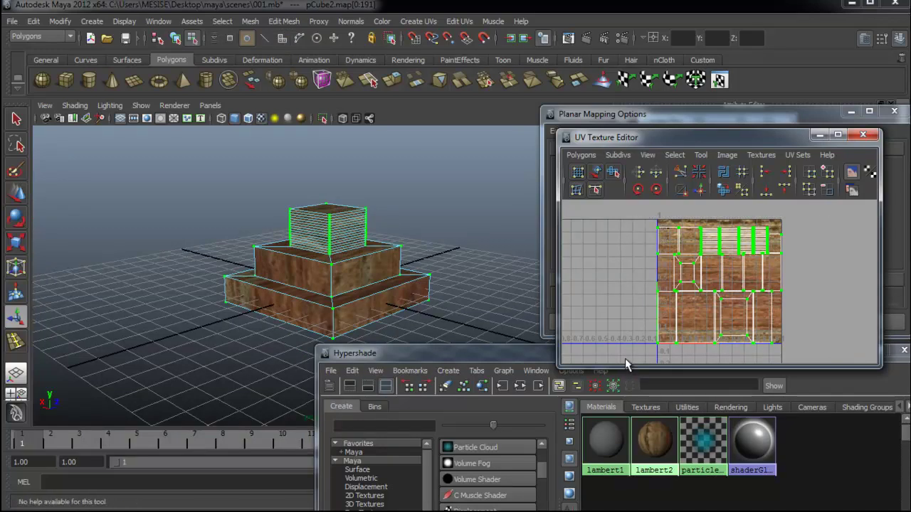
Step: Scale the UVs, squashing them vertically and stretching them wider horizontally
key(r)
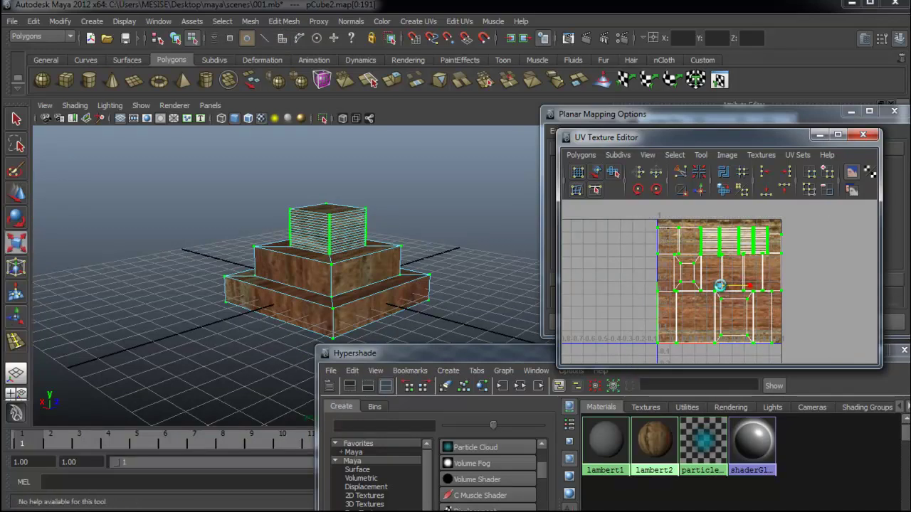
drag(721, 285, 730, 256)
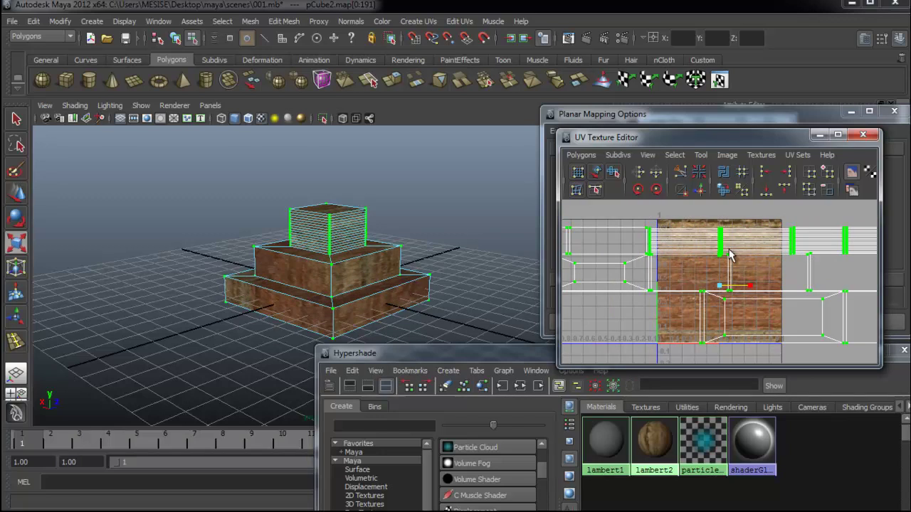
key(ctrl+z)
key(shift+z)
key(ctrl+z)
key(shift+z)
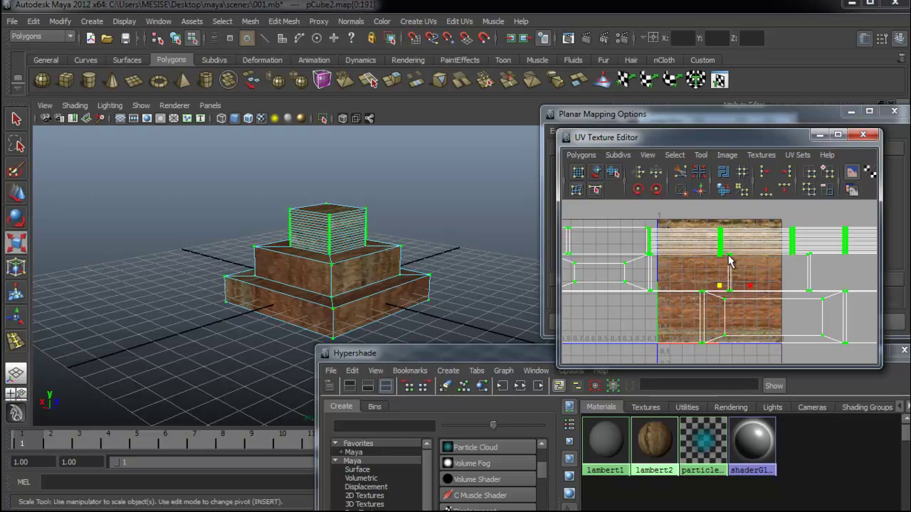
scroll(720, 278, up, 2)
drag(718, 257, 731, 158)
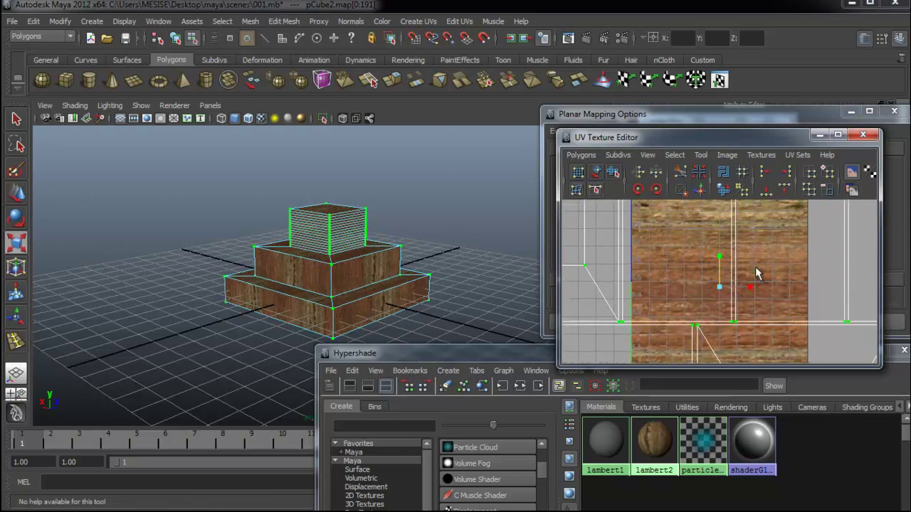
drag(753, 291, 867, 297)
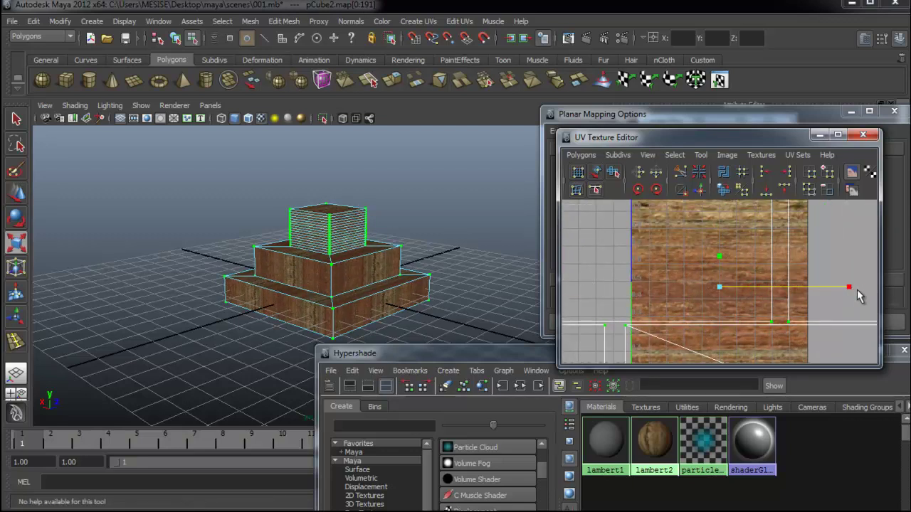
Step: Return to Object Mode, deselect the box, and orbit to inspect the enlarged grain
alt+drag(373, 265, 319, 257)
alt+right_drag(319, 256, 401, 270)
mouse_move(401, 271)
alt+mouse_down()
mouse_move(449, 301)
mouse_move(379, 275)
alt+mouse_up()
right_drag(396, 260, 452, 240)
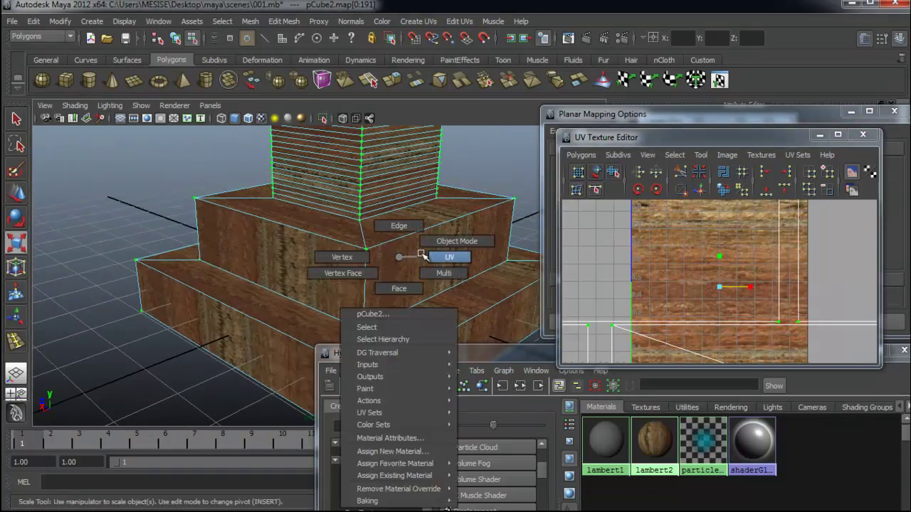
click(462, 183)
mouse_move(464, 188)
alt+mouse_down()
mouse_move(305, 235)
mouse_move(238, 228)
alt+mouse_up()
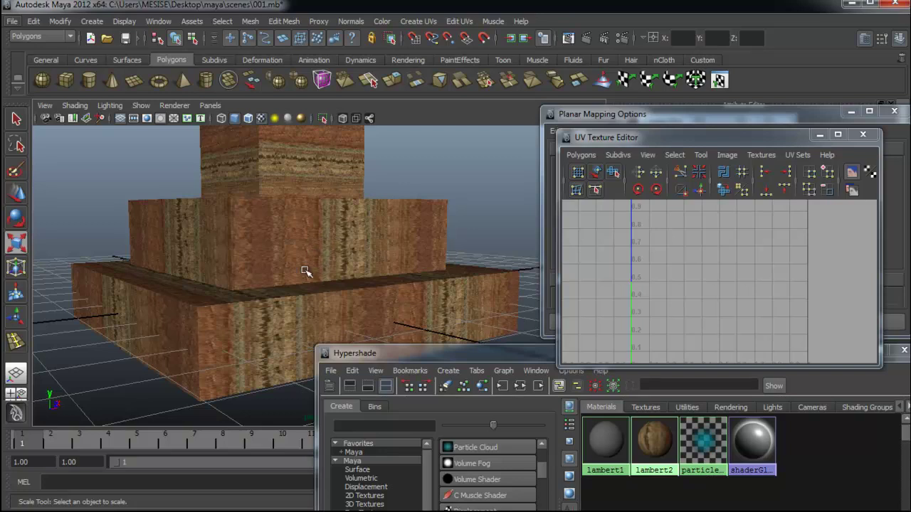
alt+drag(316, 247, 268, 268)
key(r)
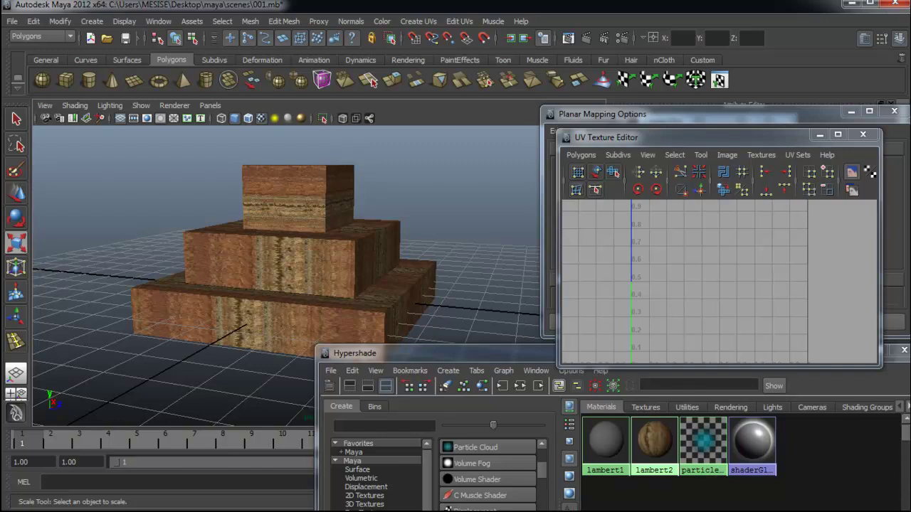
mouse_move(394, 230)
alt+mouse_down()
mouse_move(340, 232)
mouse_move(360, 226)
alt+mouse_up()
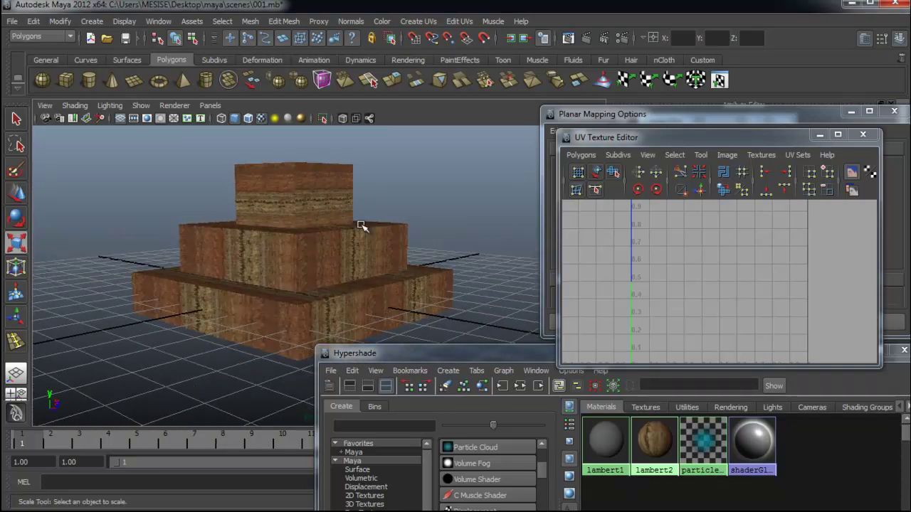
mouse_move(302, 249)
alt+mouse_down()
mouse_move(291, 261)
mouse_move(317, 261)
alt+mouse_up()
scroll(320, 262, up, 3)
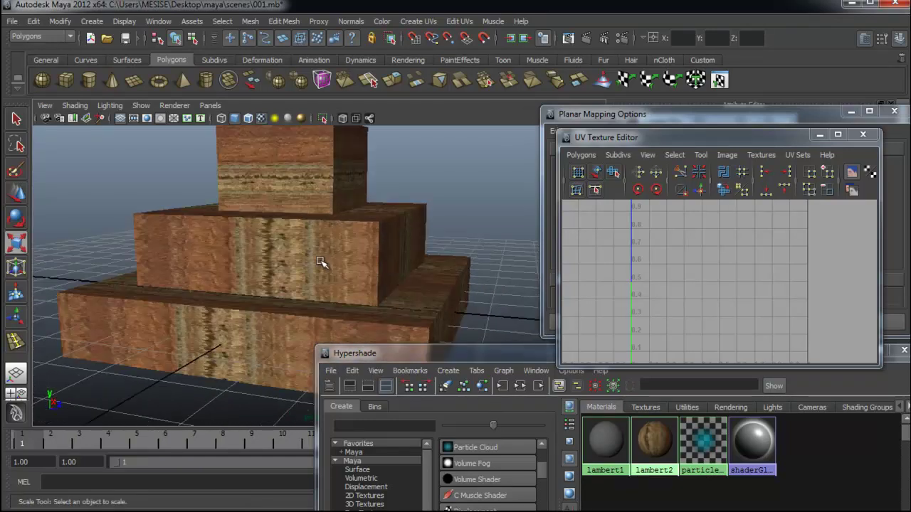
alt+right_drag(382, 263, 264, 240)
mouse_move(264, 240)
alt+mouse_down()
mouse_move(320, 261)
mouse_move(340, 256)
alt+mouse_up()
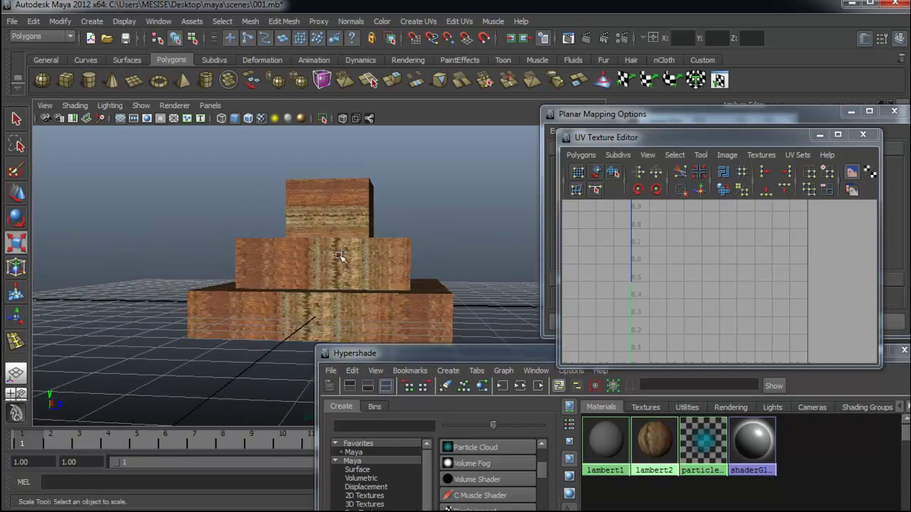
click(334, 222)
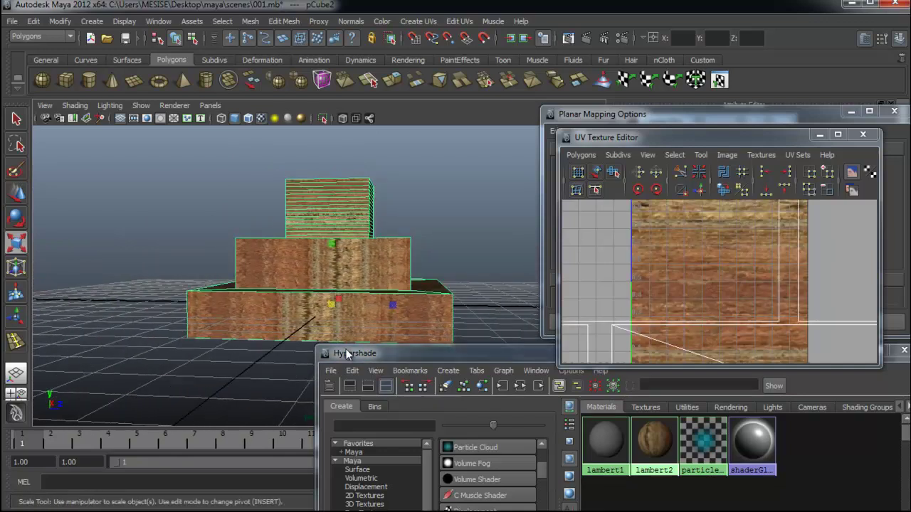
Step: Switch to face selection and try picking the bottom and second-tier faces, then clear
alt+drag(352, 238, 377, 261)
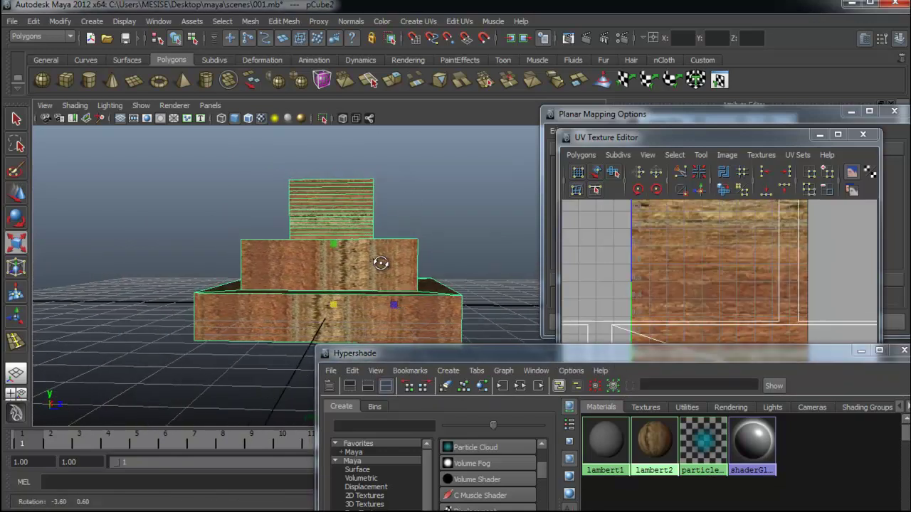
right_click(381, 262)
click(382, 265)
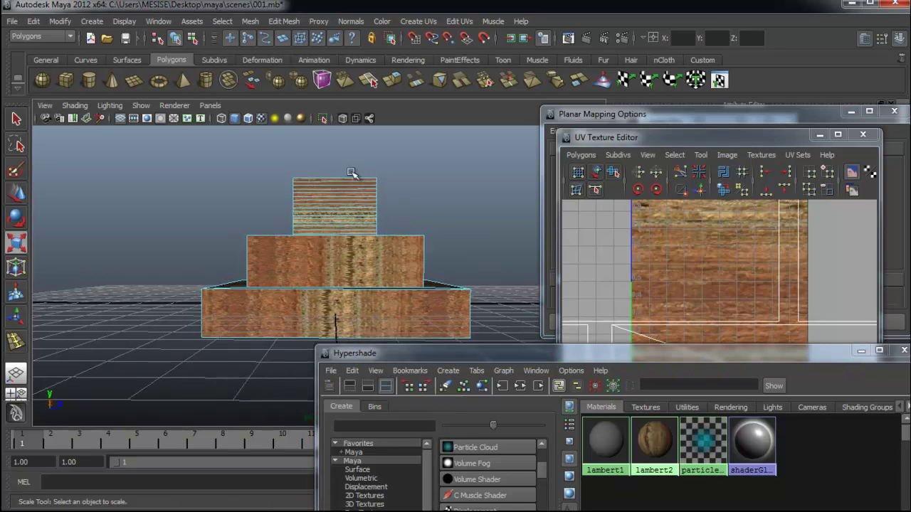
click(350, 323)
alt+drag(350, 323, 295, 315)
click(343, 251)
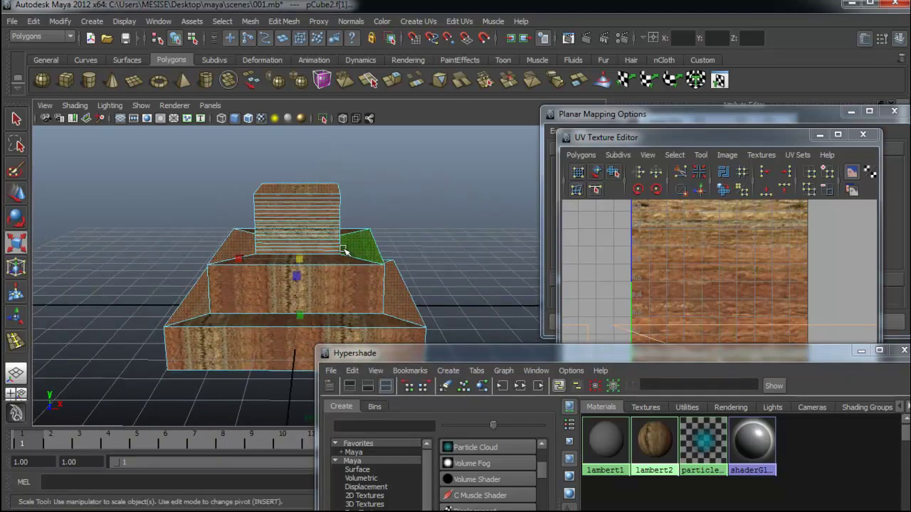
click(242, 246)
click(291, 159)
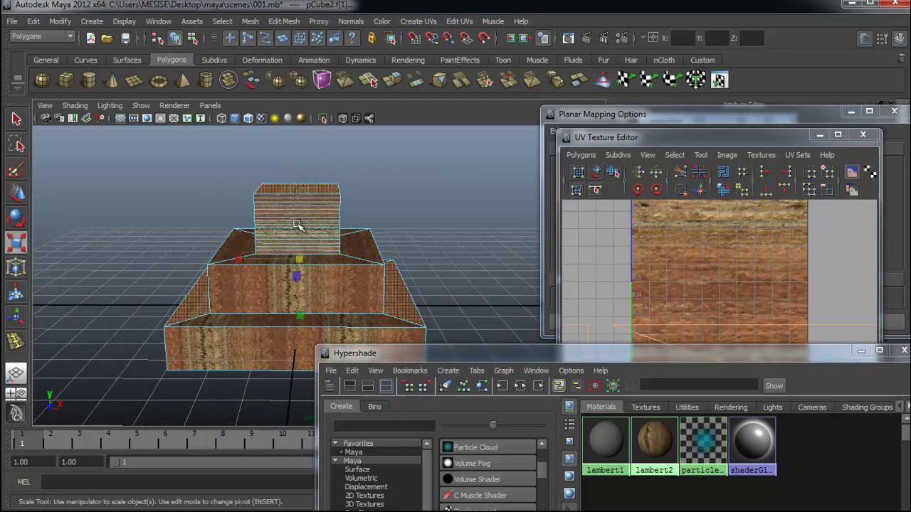
Step: Undo the slanted-face selection and view the tiers in wireframe from a higher angle
alt+drag(290, 350, 244, 305)
click(216, 293)
click(317, 304)
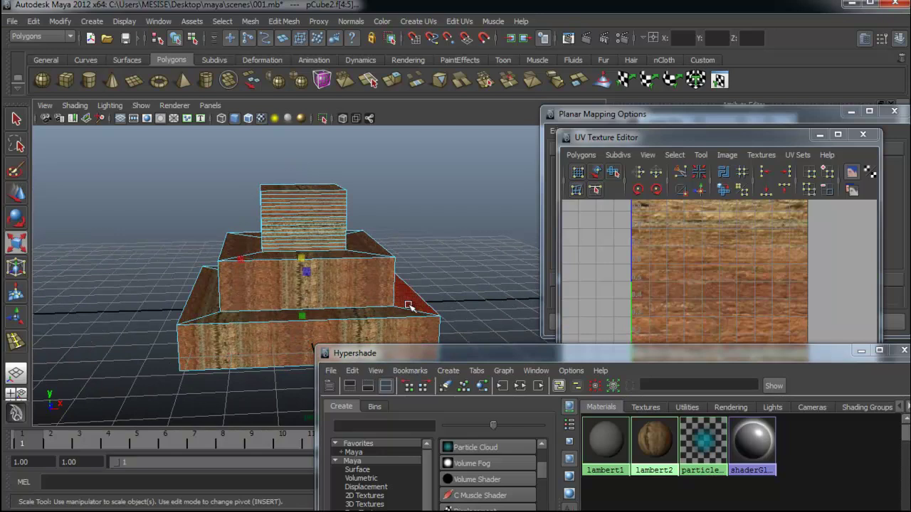
key(ctrl+z)
key(ctrl+z)
key(ctrl+z)
key(ctrl+z)
key(ctrl+z)
key(4)
mouse_move(377, 314)
alt+mouse_down()
mouse_move(383, 329)
mouse_move(401, 301)
mouse_move(376, 247)
mouse_move(309, 248)
alt+mouse_up()
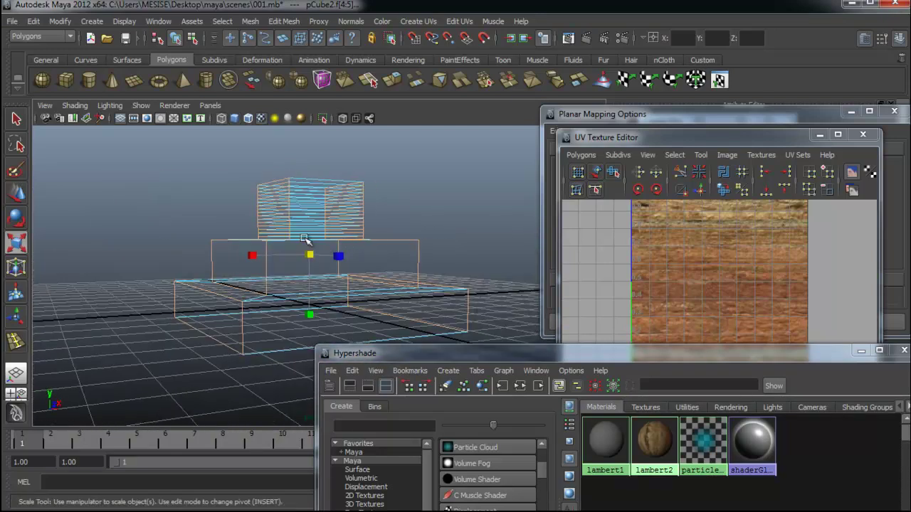
alt+drag(421, 321, 260, 261)
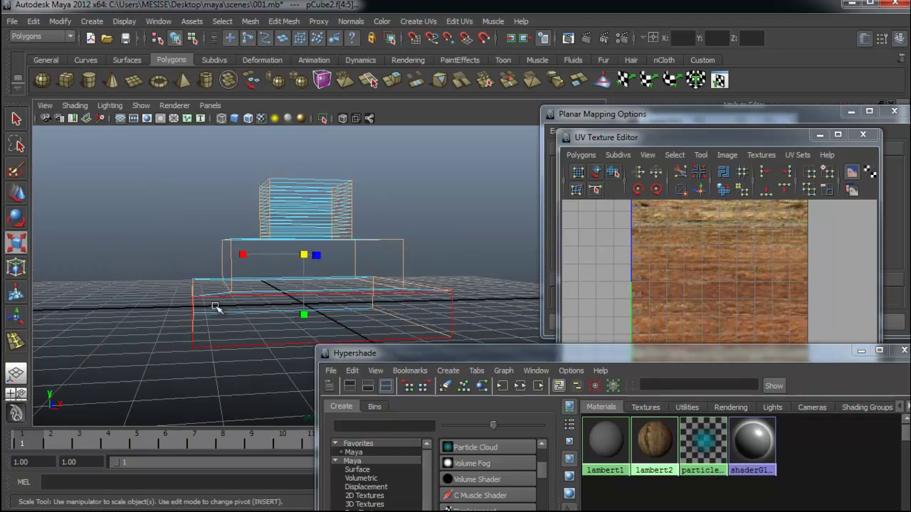
mouse_move(479, 302)
alt+mouse_down()
mouse_move(417, 316)
mouse_move(437, 321)
mouse_move(406, 318)
mouse_move(346, 283)
mouse_move(406, 275)
mouse_move(297, 279)
mouse_move(278, 290)
alt+mouse_up()
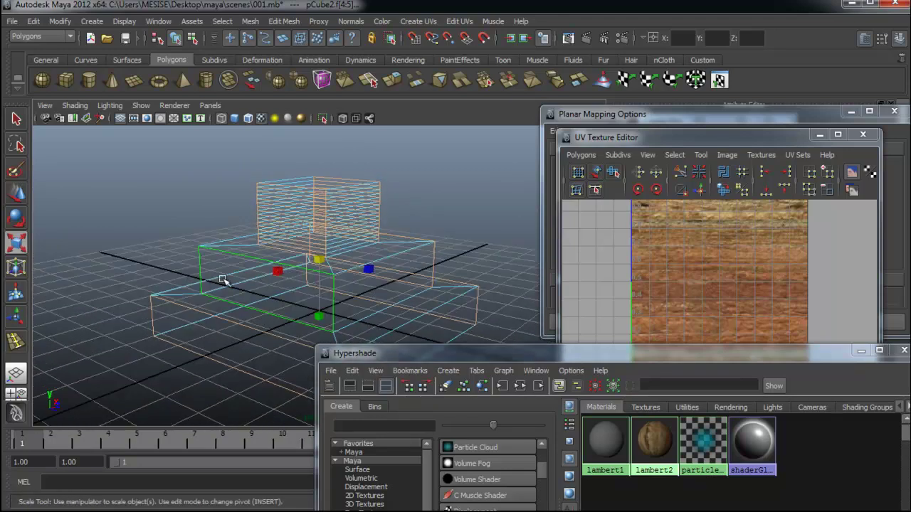
Step: With the Move tool and textured shading, select the middle tier's front face and list Create UVs projections
key(w)
alt+drag(406, 232, 390, 228)
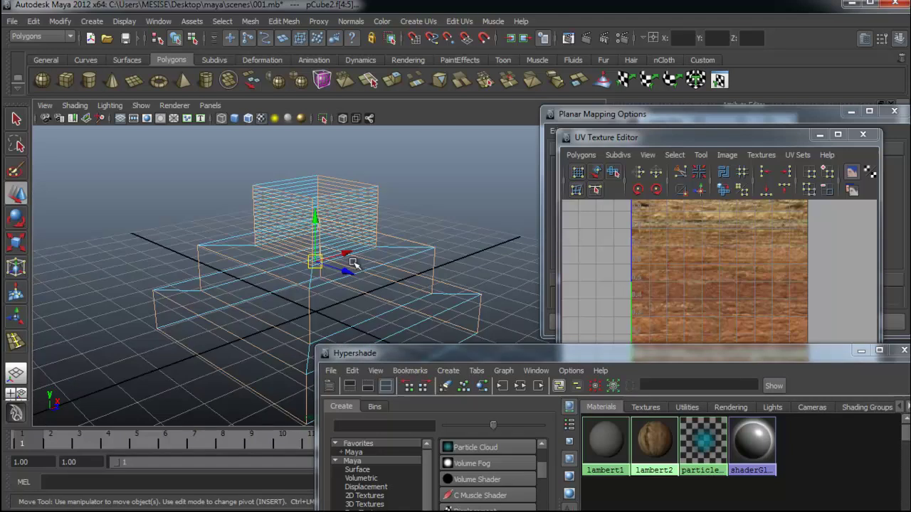
mouse_move(288, 270)
alt+mouse_down()
mouse_move(277, 266)
mouse_move(408, 264)
alt+mouse_up()
mouse_move(349, 266)
alt+mouse_down()
mouse_move(362, 264)
mouse_move(350, 259)
alt+mouse_up()
mouse_move(361, 264)
alt+mouse_down()
mouse_move(372, 288)
mouse_move(367, 276)
alt+mouse_up()
key(6)
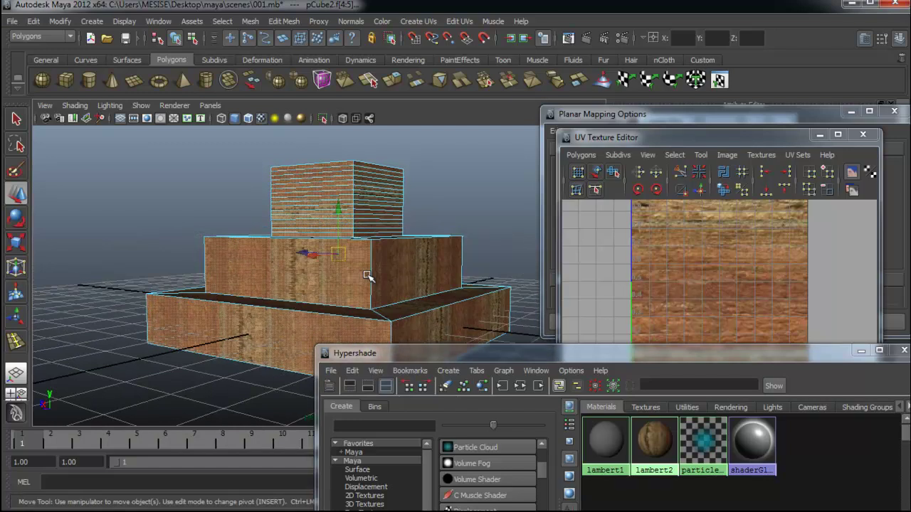
click(368, 276)
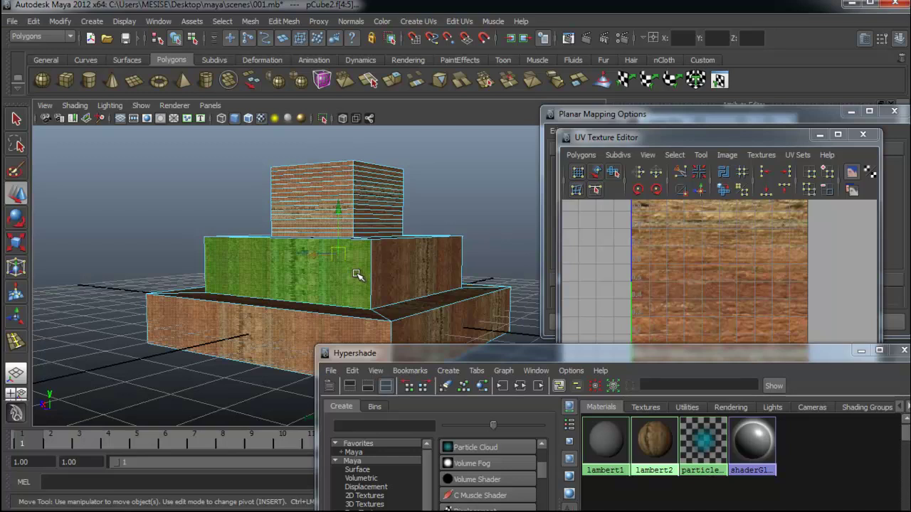
click(320, 24)
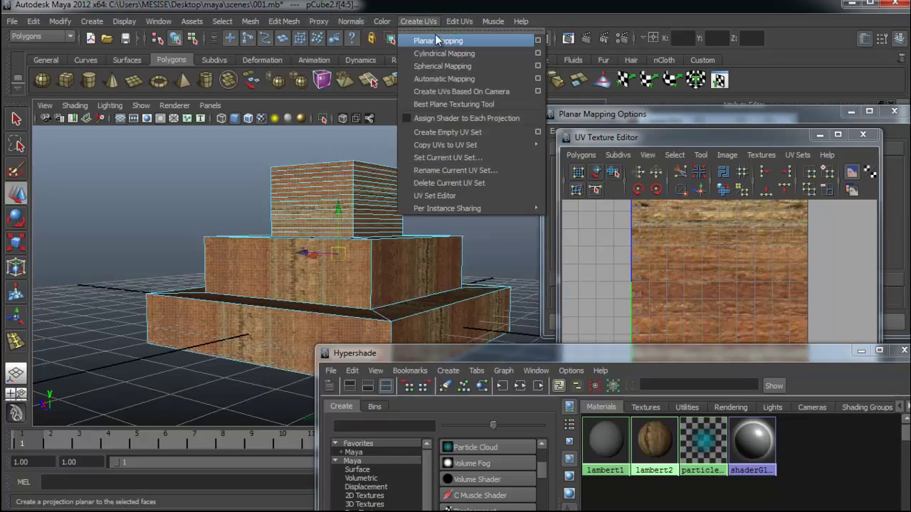
Step: Apply a Planar Mapping projection from the X axis to the selected faces
click(537, 40)
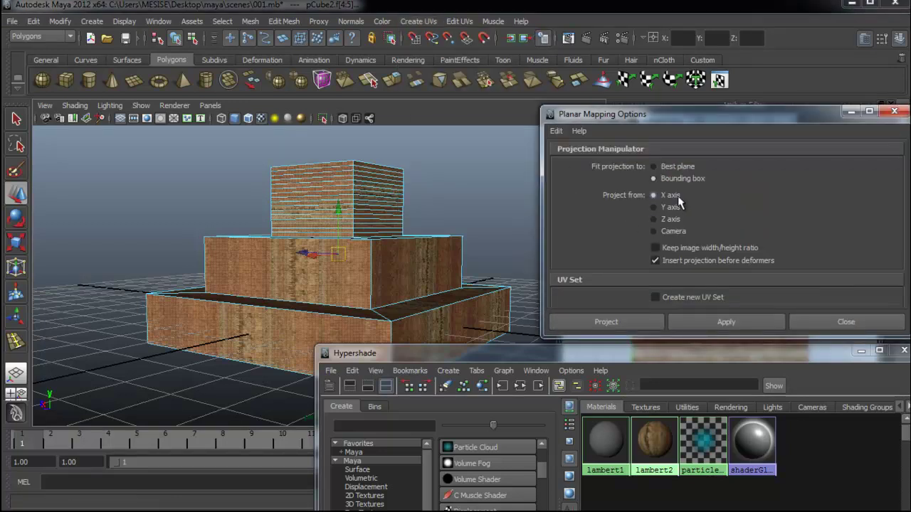
mouse_move(445, 285)
alt+mouse_down()
mouse_move(434, 301)
mouse_move(344, 264)
alt+mouse_up()
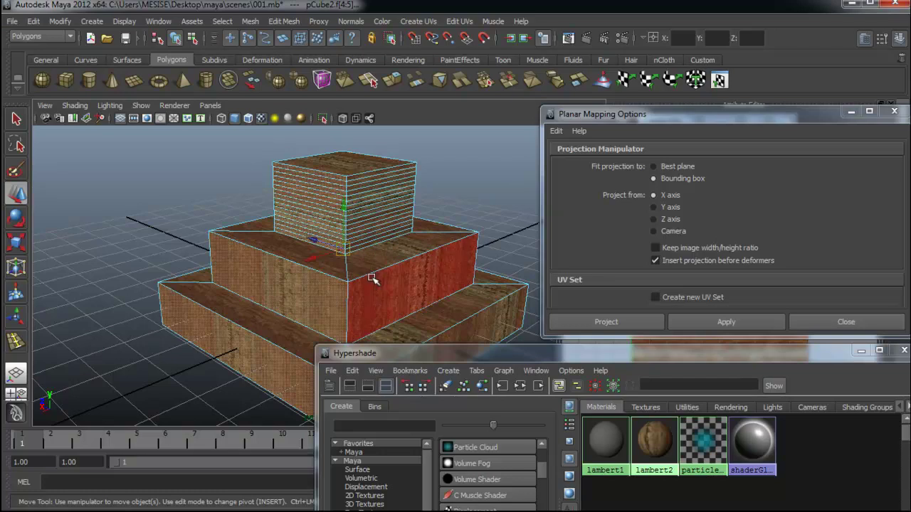
click(744, 315)
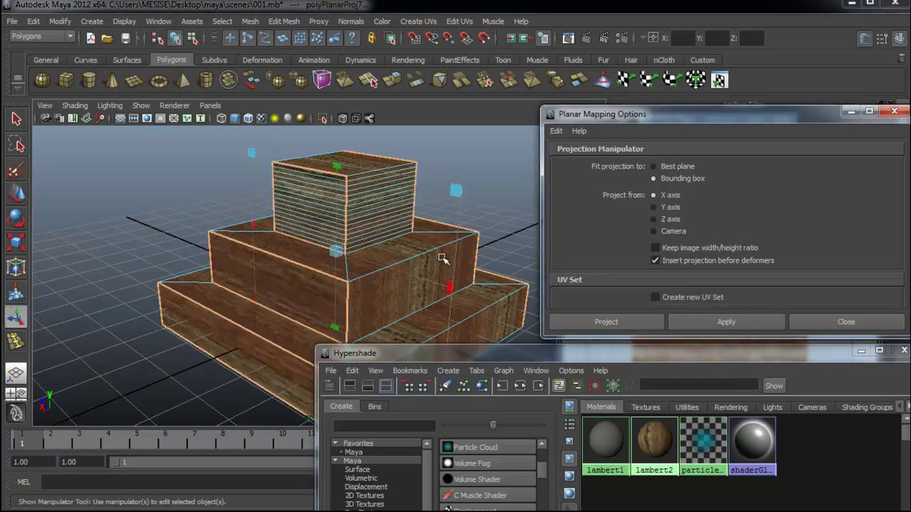
mouse_move(329, 244)
alt+mouse_down()
mouse_move(294, 244)
mouse_move(377, 212)
mouse_move(380, 224)
mouse_move(353, 210)
mouse_move(349, 281)
alt+mouse_up()
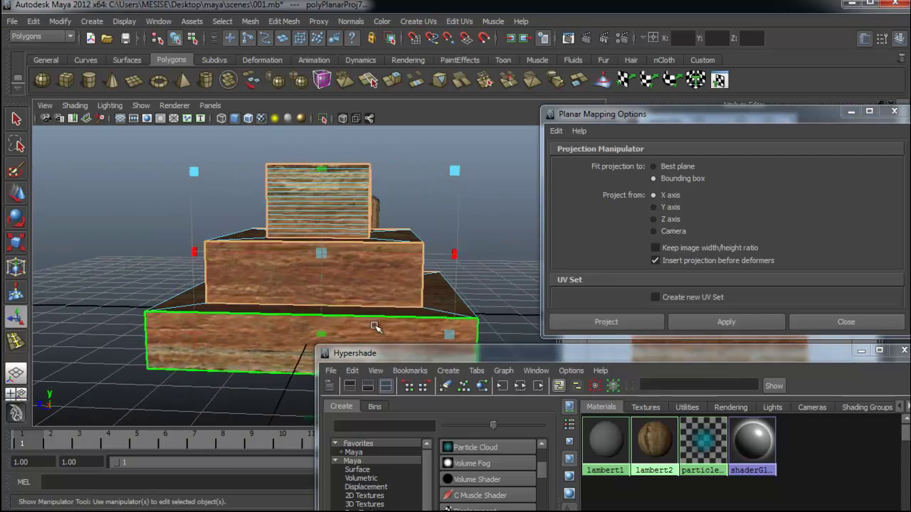
alt+drag(349, 332, 350, 322)
alt+drag(407, 273, 362, 266)
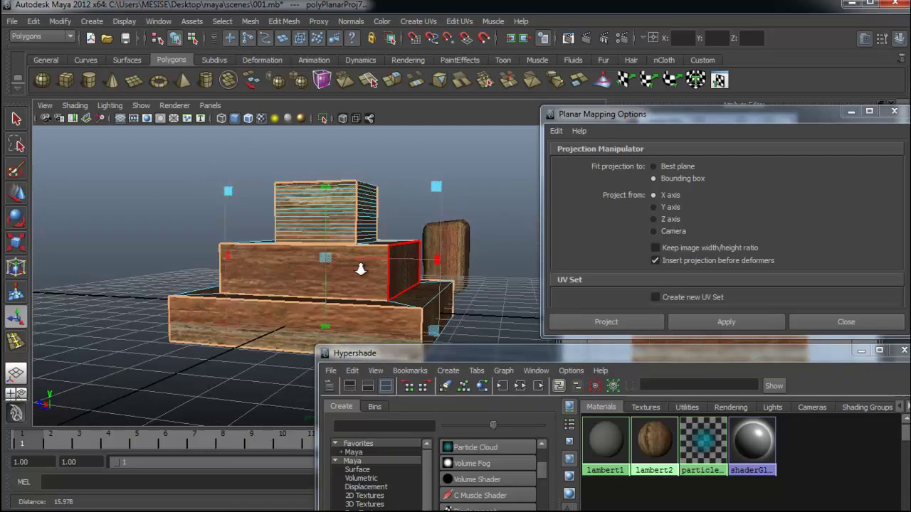
Step: Enlarge the planar projection to fit the tier faces, then return to Object Mode
mouse_move(437, 187)
mouse_down()
mouse_move(478, 157)
mouse_move(389, 219)
mouse_up()
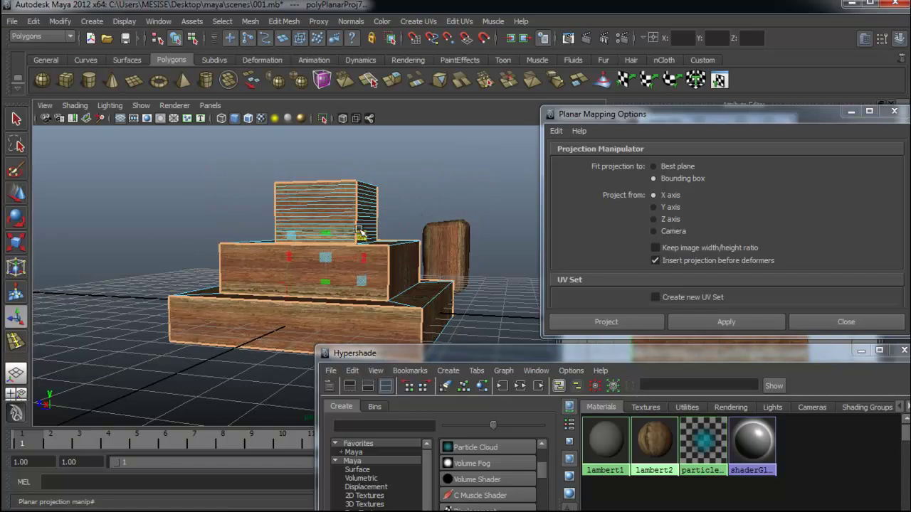
scroll(371, 226, up, 2)
scroll(395, 238, up, 3)
scroll(401, 244, up, 1)
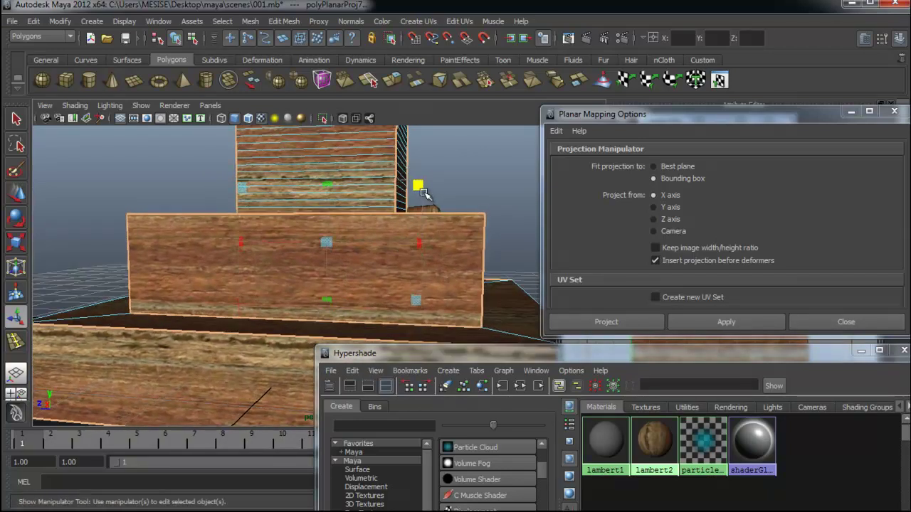
mouse_move(423, 192)
mouse_down()
mouse_move(459, 193)
mouse_move(408, 208)
mouse_up()
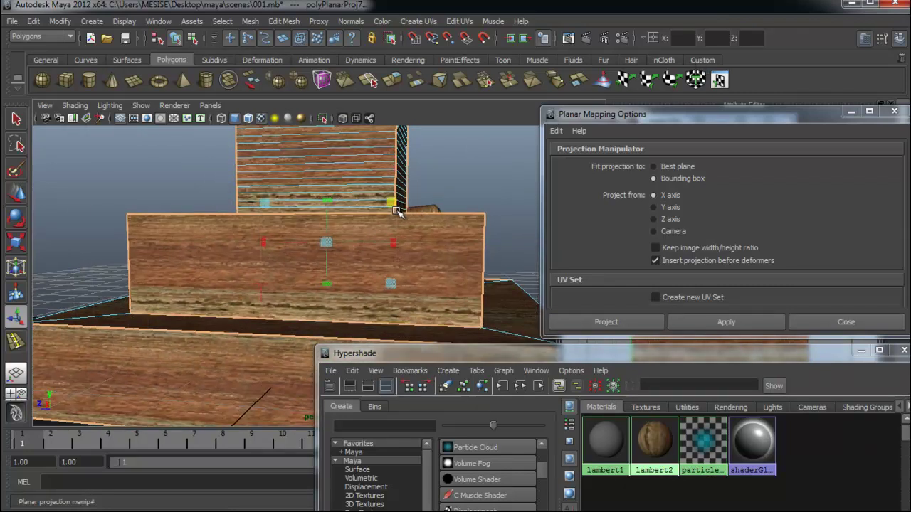
scroll(420, 213, down, 2)
scroll(413, 242, down, 2)
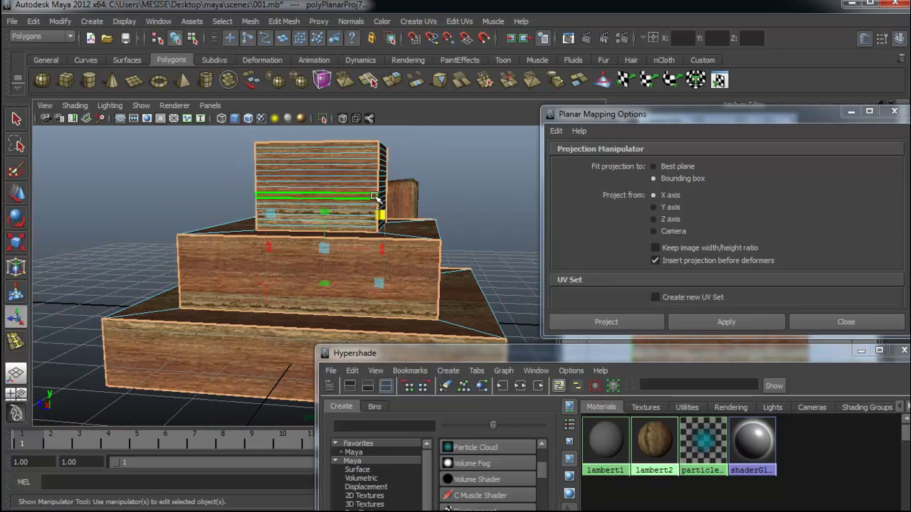
right_drag(375, 197, 436, 180)
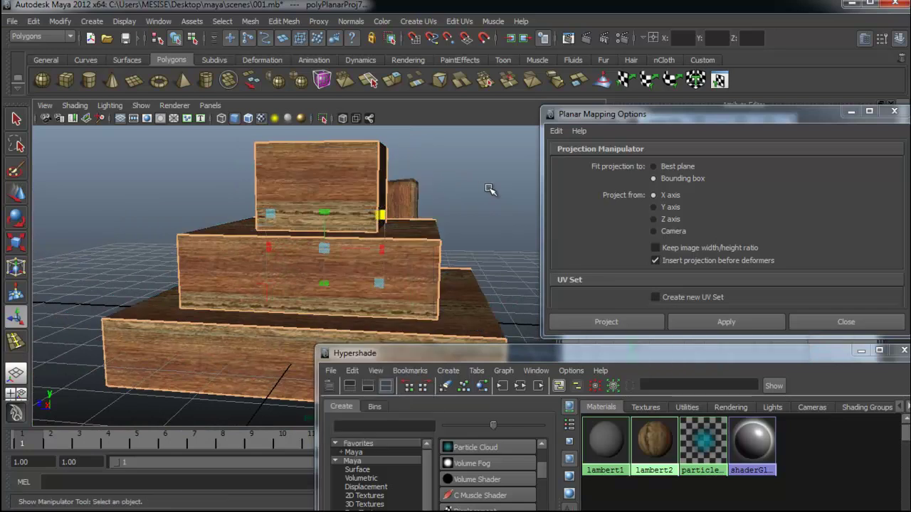
mouse_move(382, 203)
alt+mouse_down()
mouse_move(468, 209)
mouse_move(431, 223)
mouse_move(240, 214)
mouse_move(270, 223)
mouse_move(245, 228)
alt+mouse_up()
Step: Select the stepped box and pick the middle tier's faces, checking them in wireframe and textured views
click(394, 230)
mouse_move(367, 237)
alt+mouse_down()
mouse_move(328, 236)
mouse_move(405, 236)
mouse_move(354, 215)
alt+mouse_up()
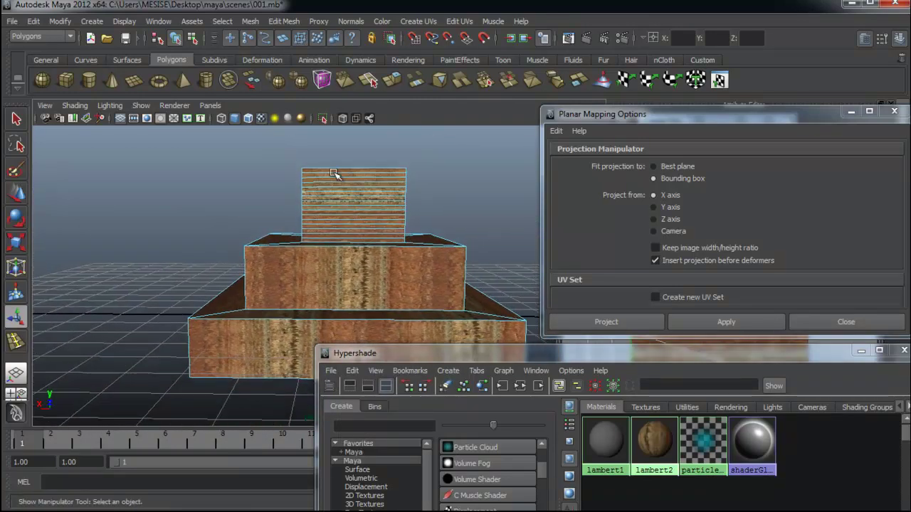
click(378, 279)
alt+drag(378, 279, 387, 267)
alt+drag(348, 326, 365, 321)
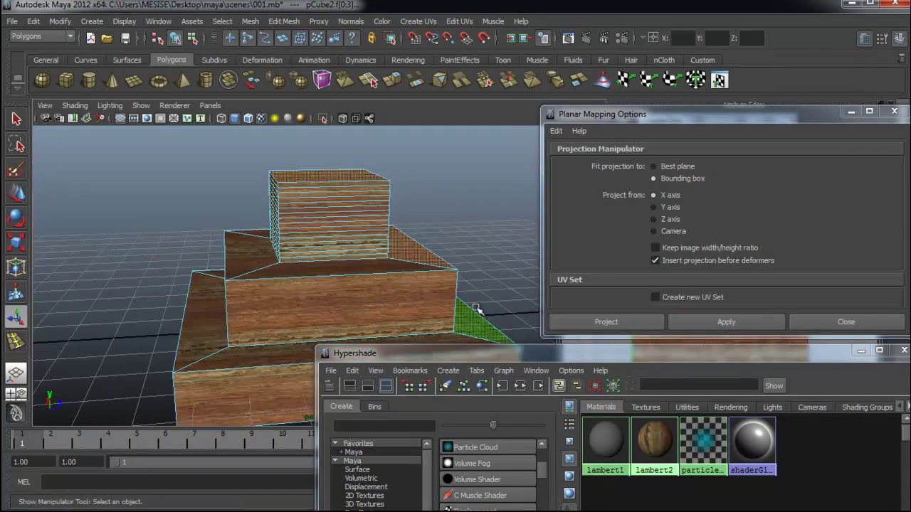
alt+drag(403, 261, 366, 258)
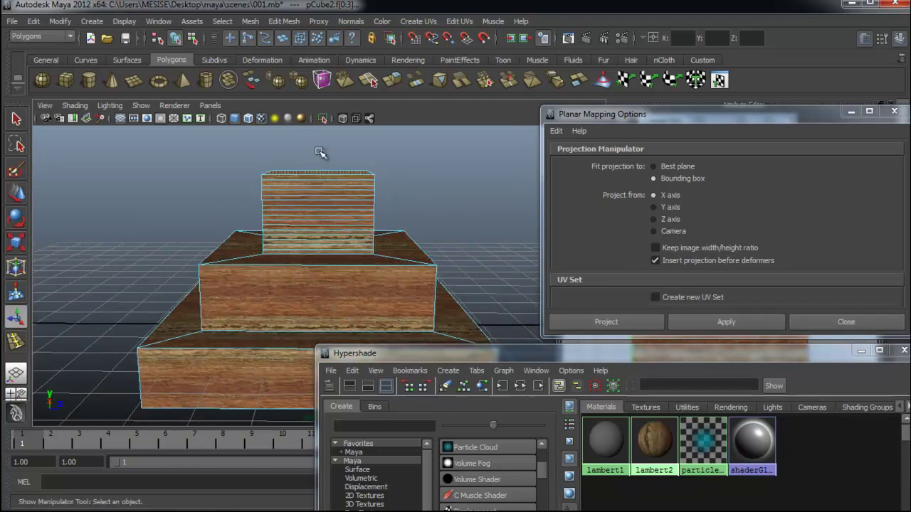
mouse_move(335, 299)
alt+mouse_down()
mouse_move(501, 303)
mouse_move(457, 264)
mouse_move(460, 305)
mouse_move(432, 315)
mouse_move(472, 301)
mouse_move(341, 341)
alt+mouse_up()
key(4)
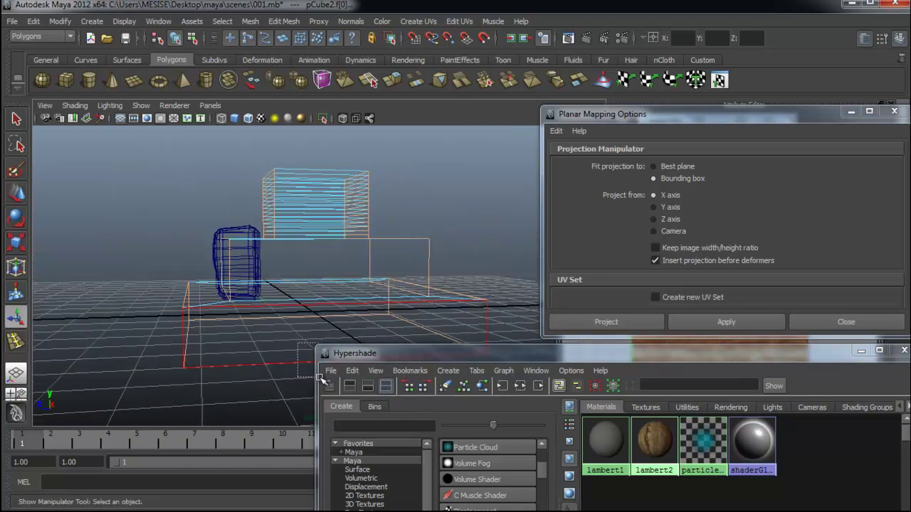
alt+drag(256, 366, 255, 350)
mouse_move(295, 309)
alt+mouse_down()
mouse_move(354, 338)
mouse_move(254, 321)
mouse_move(264, 309)
alt+mouse_up()
key(6)
mouse_move(484, 293)
alt+mouse_down()
mouse_move(444, 293)
mouse_move(460, 292)
alt+mouse_up()
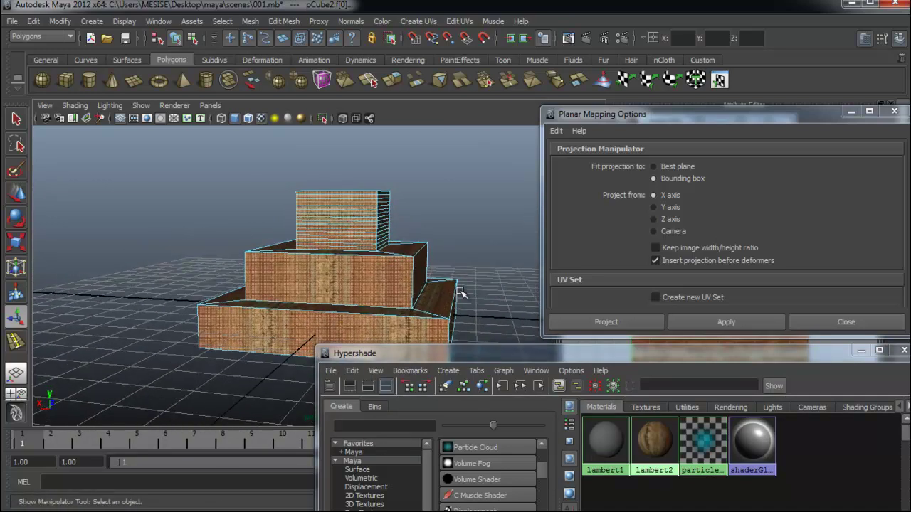
Step: Apply a Z-axis planar projection, rotate it to realign the grain, and exit to Object Mode
click(666, 217)
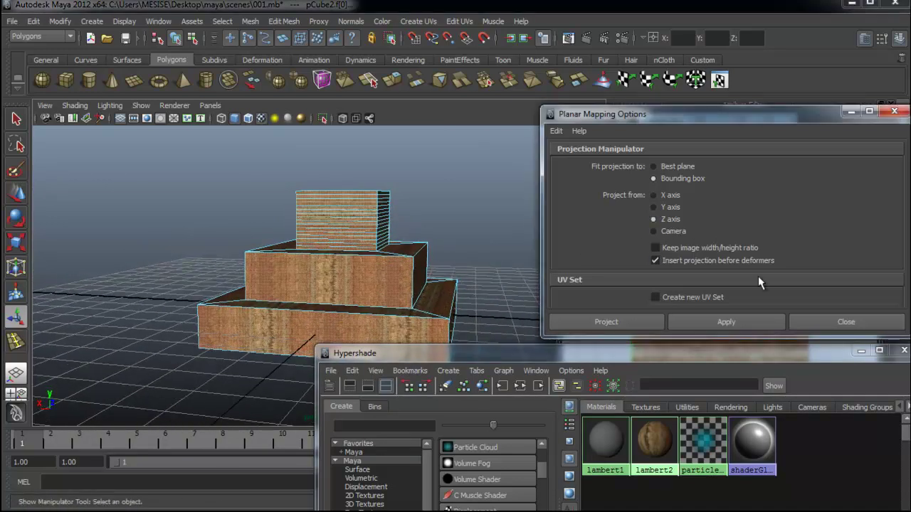
click(748, 322)
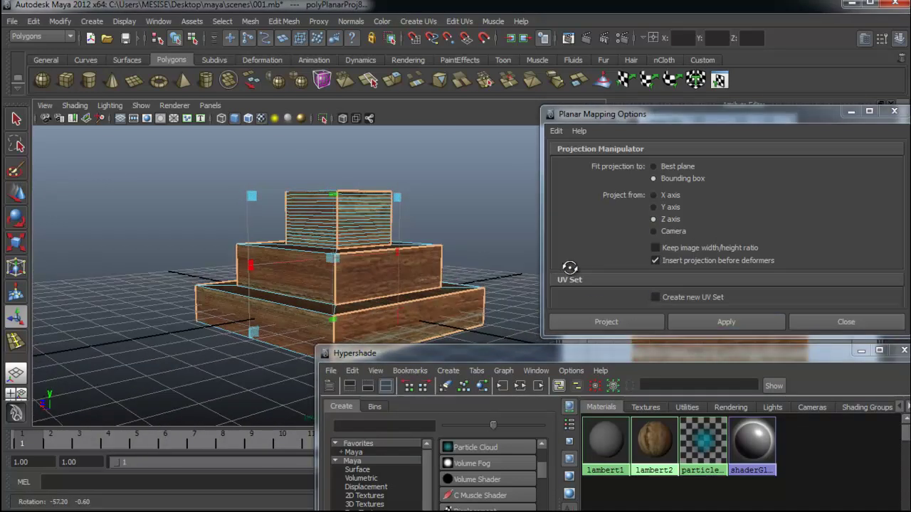
scroll(433, 259, up, 5)
scroll(372, 250, up, 3)
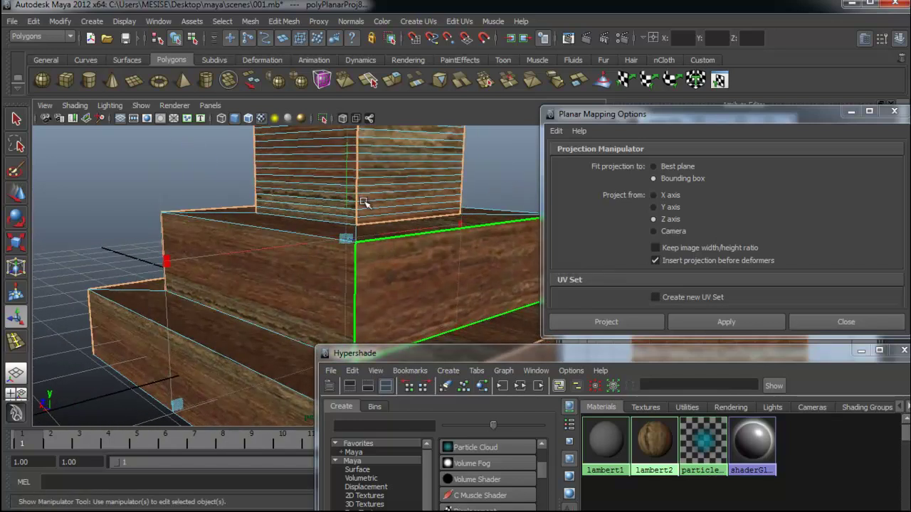
alt+drag(363, 203, 333, 229)
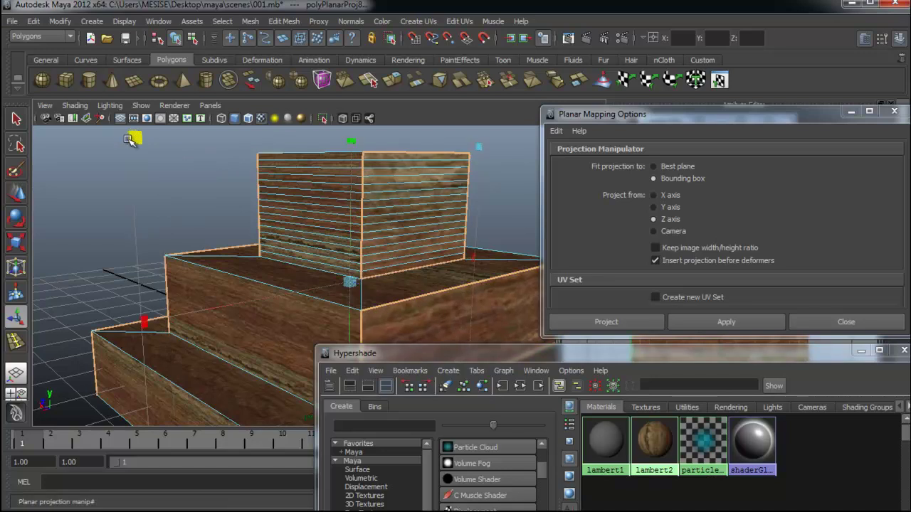
drag(285, 206, 323, 219)
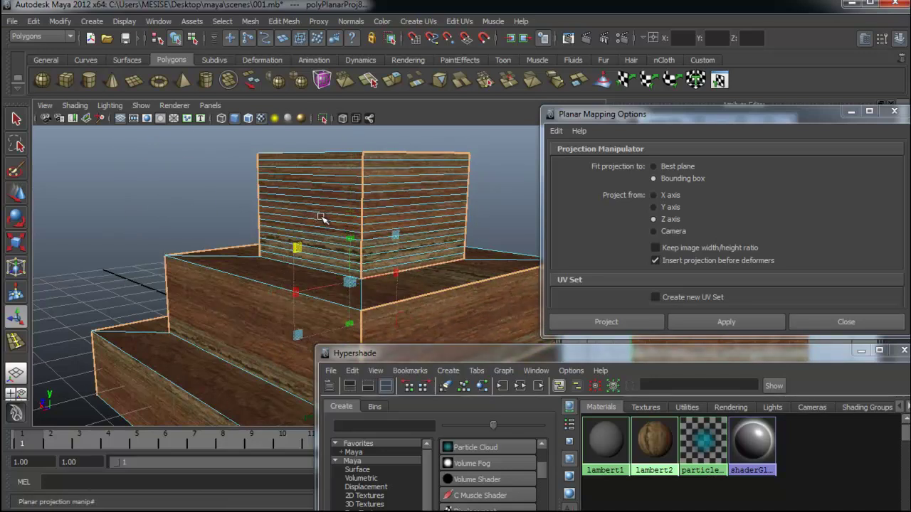
right_drag(386, 183, 486, 162)
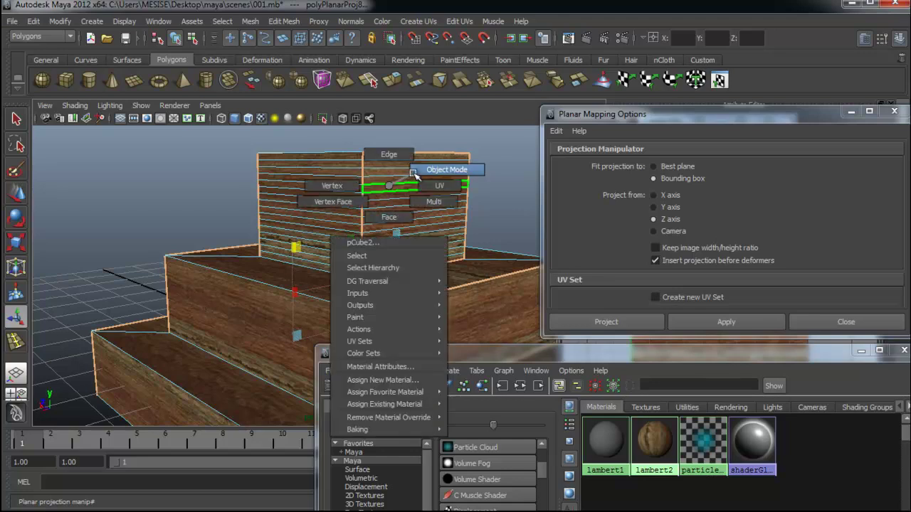
Step: Orbit and dolly around the stepped block to review the remapped wood grain on each tier
mouse_move(486, 231)
alt+mouse_down()
mouse_move(254, 228)
mouse_move(350, 219)
mouse_move(197, 214)
mouse_move(327, 212)
mouse_move(226, 244)
mouse_move(346, 248)
mouse_move(407, 225)
mouse_move(490, 245)
mouse_move(349, 256)
mouse_move(381, 272)
mouse_move(318, 291)
mouse_move(401, 295)
mouse_move(392, 291)
alt+mouse_up()
alt+right_drag(393, 291, 322, 290)
mouse_move(322, 290)
alt+mouse_down()
mouse_move(248, 287)
mouse_move(282, 305)
alt+mouse_up()
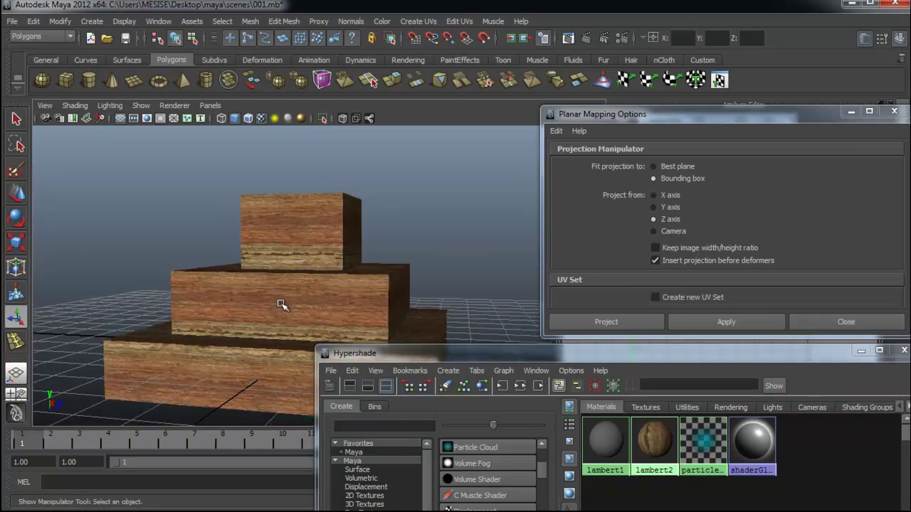